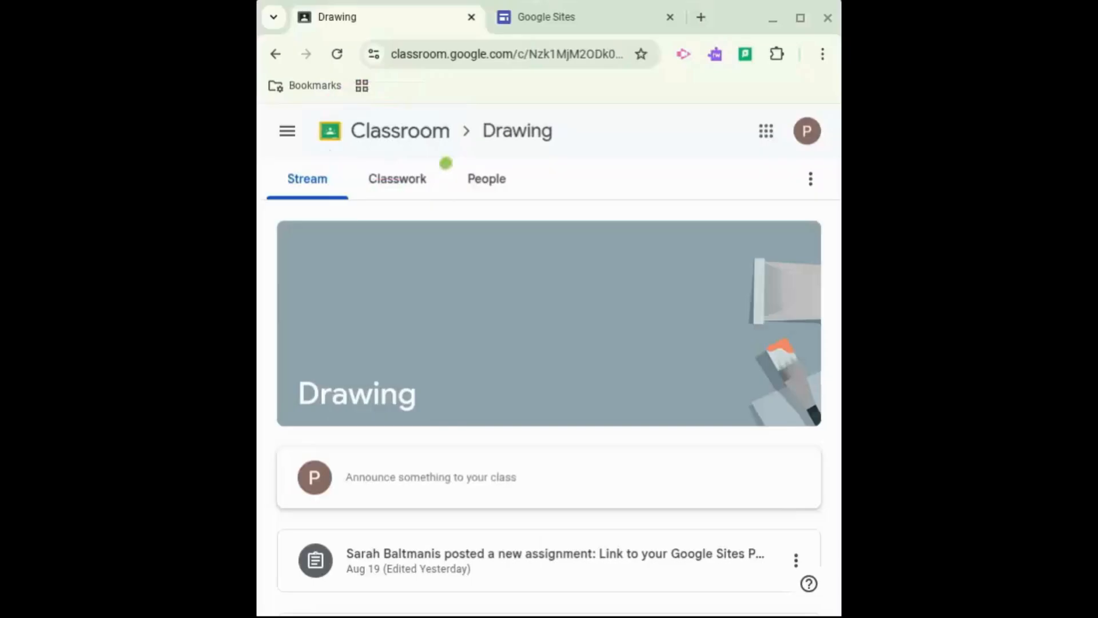
Open the Classwork page of the Drawing class
{"action": "mouse_move", "coordinate": [445, 163]}
{"action": "left_mouse_down"}
{"action": "mouse_move", "coordinate": [360, 154]}
{"action": "mouse_move", "coordinate": [364, 216]}
{"action": "mouse_move", "coordinate": [449, 203]}
{"action": "mouse_move", "coordinate": [447, 170]}
{"action": "left_mouse_up"}
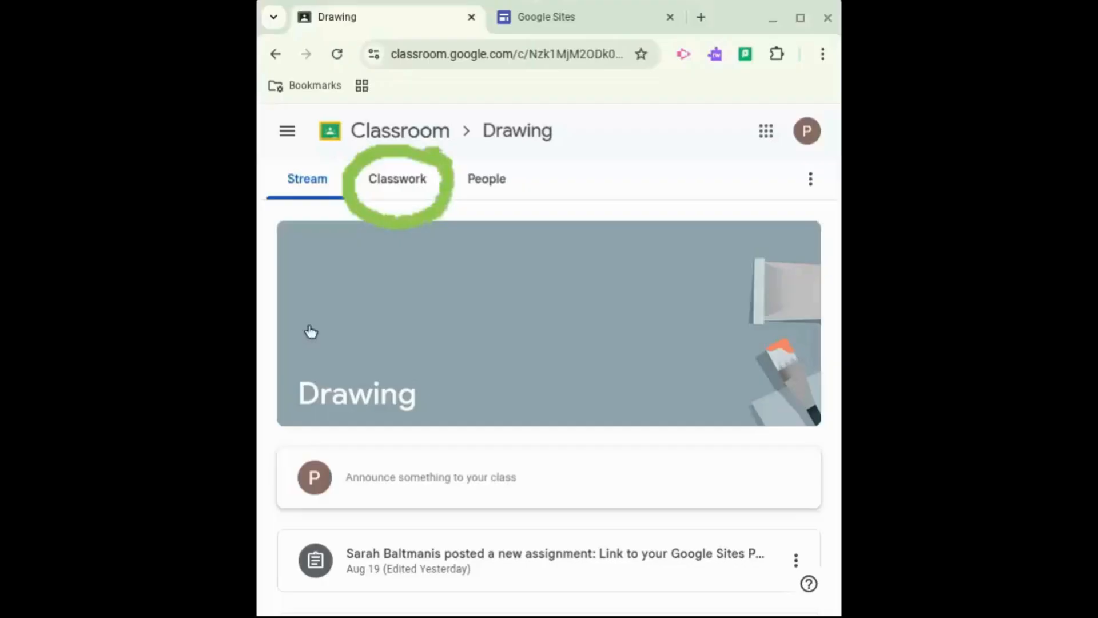
{"action": "left_click", "coordinate": [413, 185]}
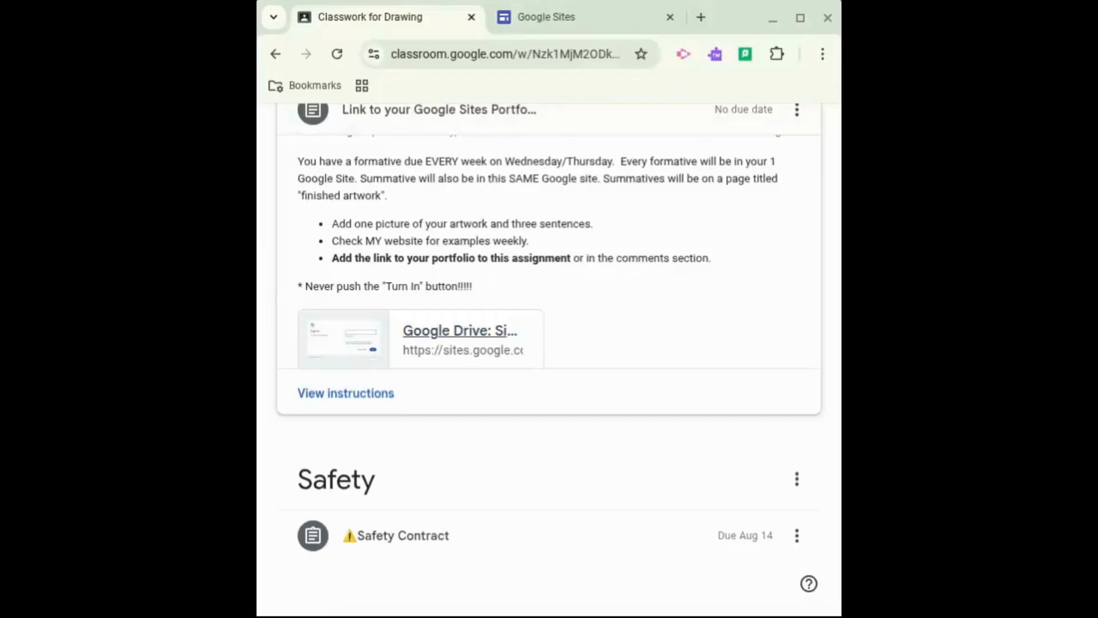
Open the Google Sites link attached to the portfolio assignment
{"action": "mouse_move", "coordinate": [613, 144]}
{"action": "left_mouse_down"}
{"action": "mouse_move", "coordinate": [598, 342]}
{"action": "mouse_move", "coordinate": [587, 353]}
{"action": "mouse_move", "coordinate": [638, 310]}
{"action": "left_mouse_up"}
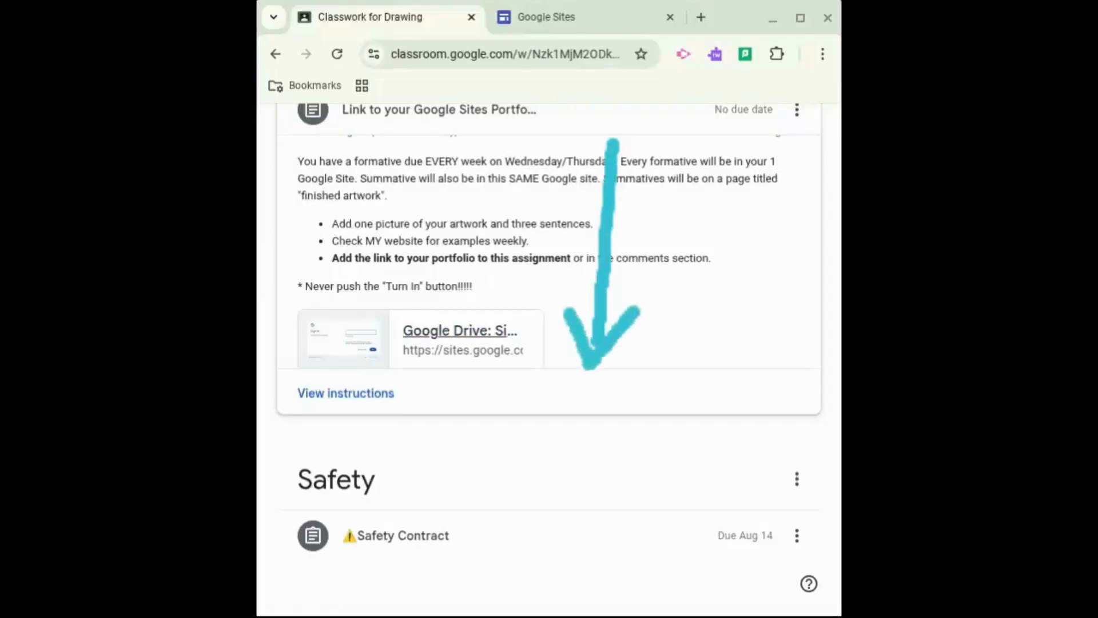
{"action": "mouse_move", "coordinate": [549, 299]}
{"action": "left_mouse_down"}
{"action": "mouse_move", "coordinate": [490, 277]}
{"action": "mouse_move", "coordinate": [345, 274]}
{"action": "mouse_move", "coordinate": [349, 381]}
{"action": "mouse_move", "coordinate": [535, 338]}
{"action": "mouse_move", "coordinate": [540, 299]}
{"action": "left_mouse_up"}
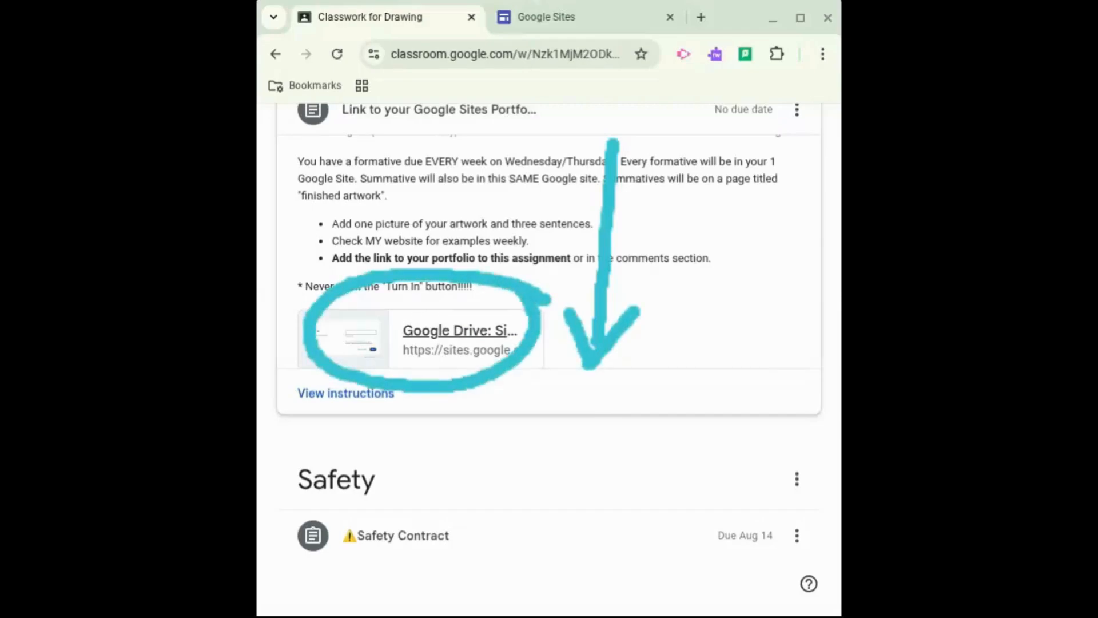
{"action": "left_click", "coordinate": [430, 337]}
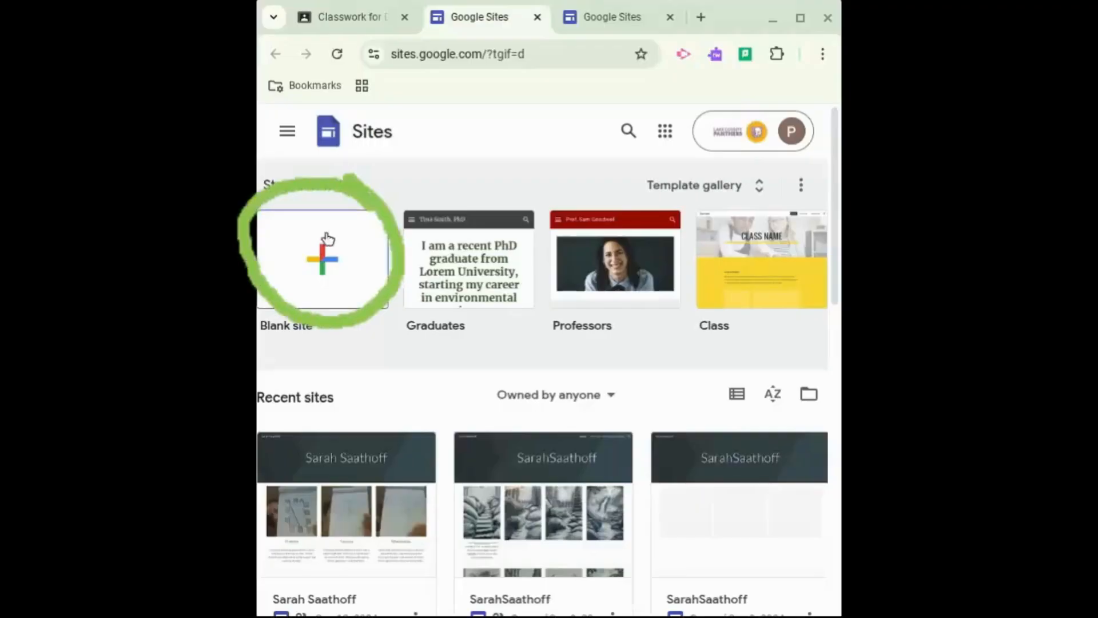
Start a new blank site
{"action": "left_click", "coordinate": [325, 262]}
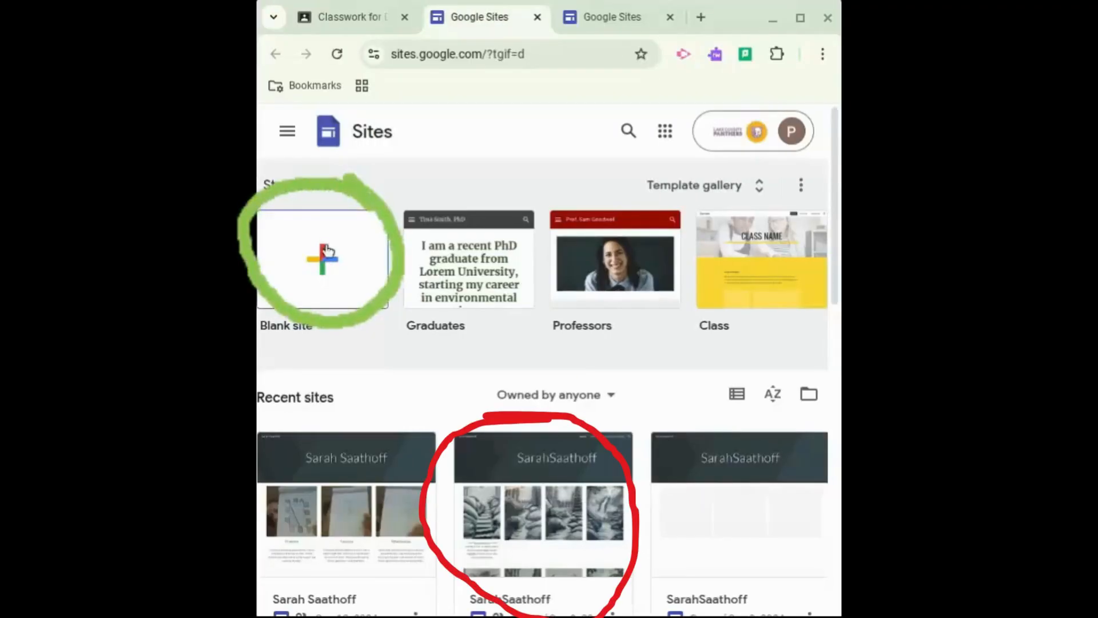
{"action": "left_click", "coordinate": [325, 261]}
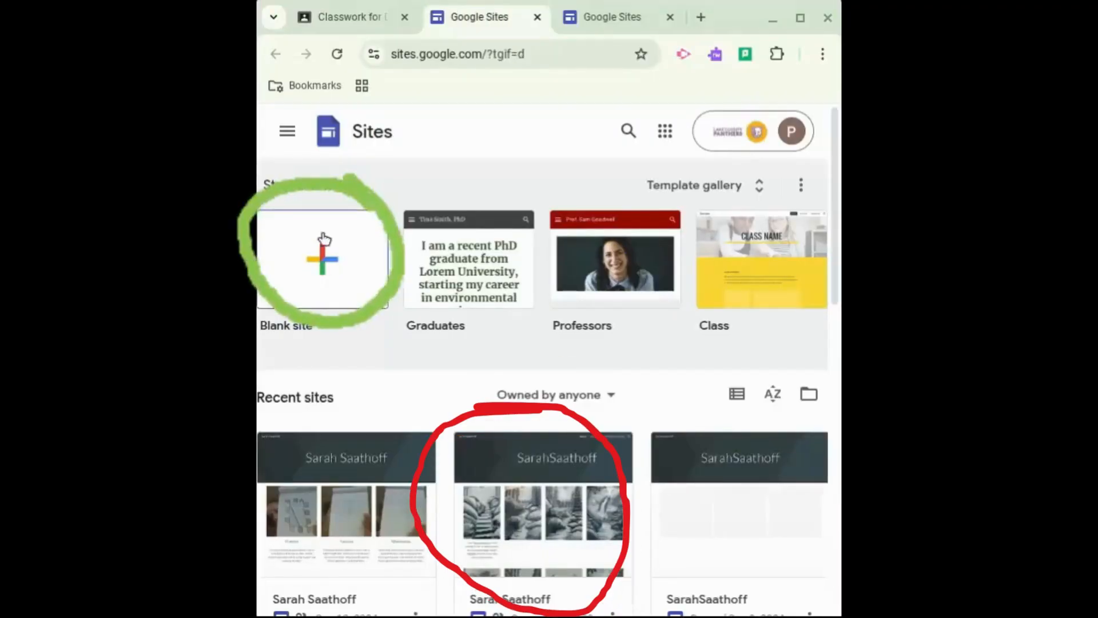
{"action": "left_click", "coordinate": [325, 262]}
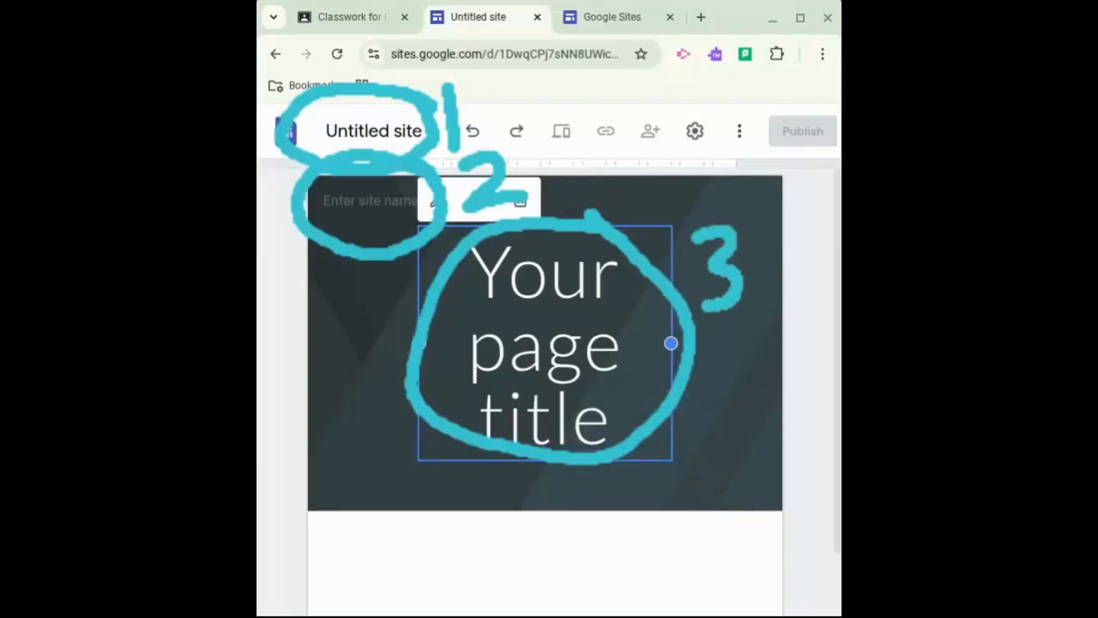
Enter First and Last Name as the site name in the header
{"action": "left_click", "coordinate": [391, 205]}
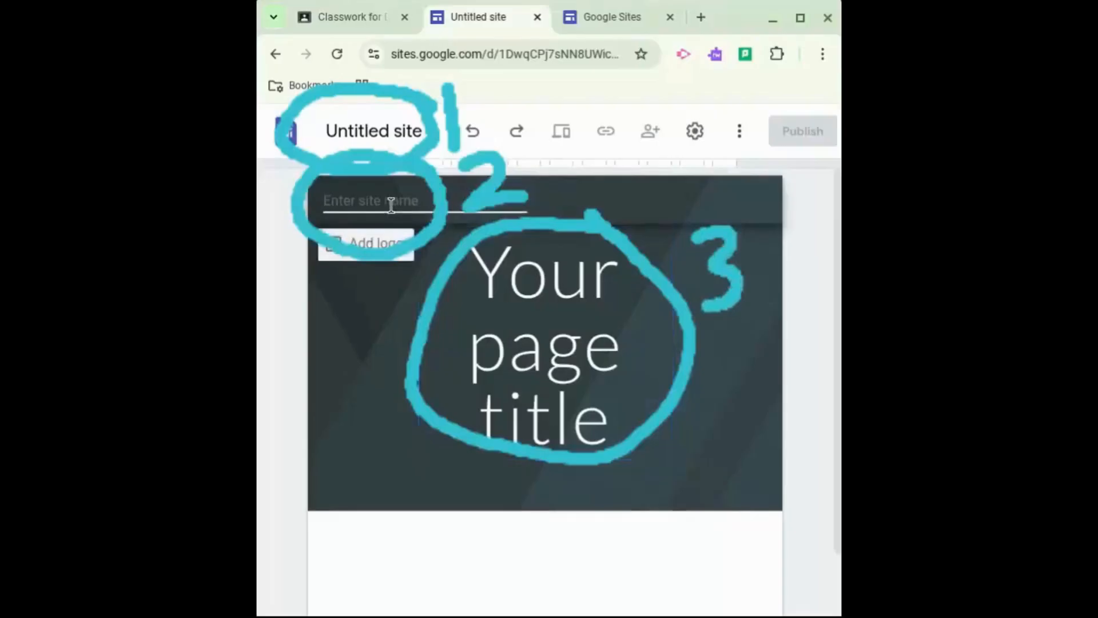
{"action": "type", "text": "Fir"}
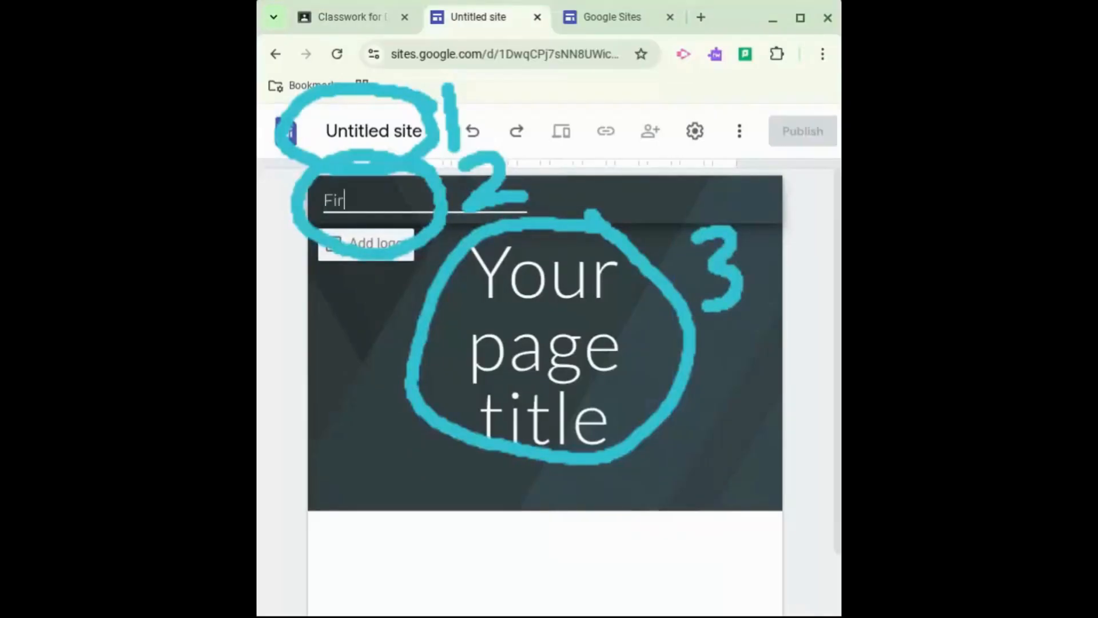
{"action": "type", "text": "st and Last"}
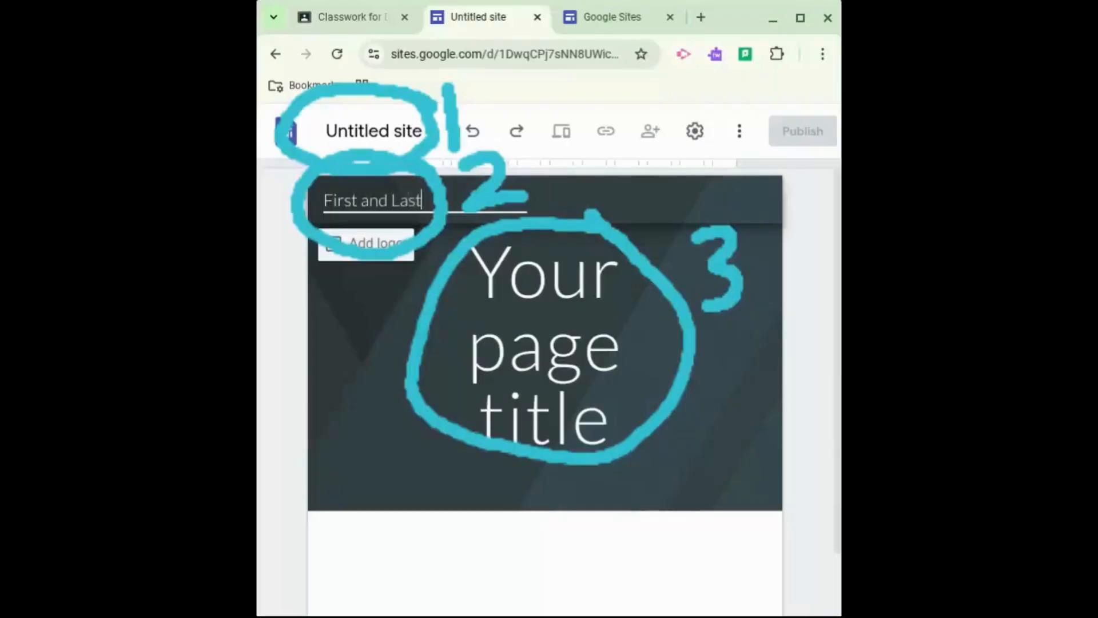
{"action": "type", "text": " Name"}
{"action": "left_click", "coordinate": [382, 142]}
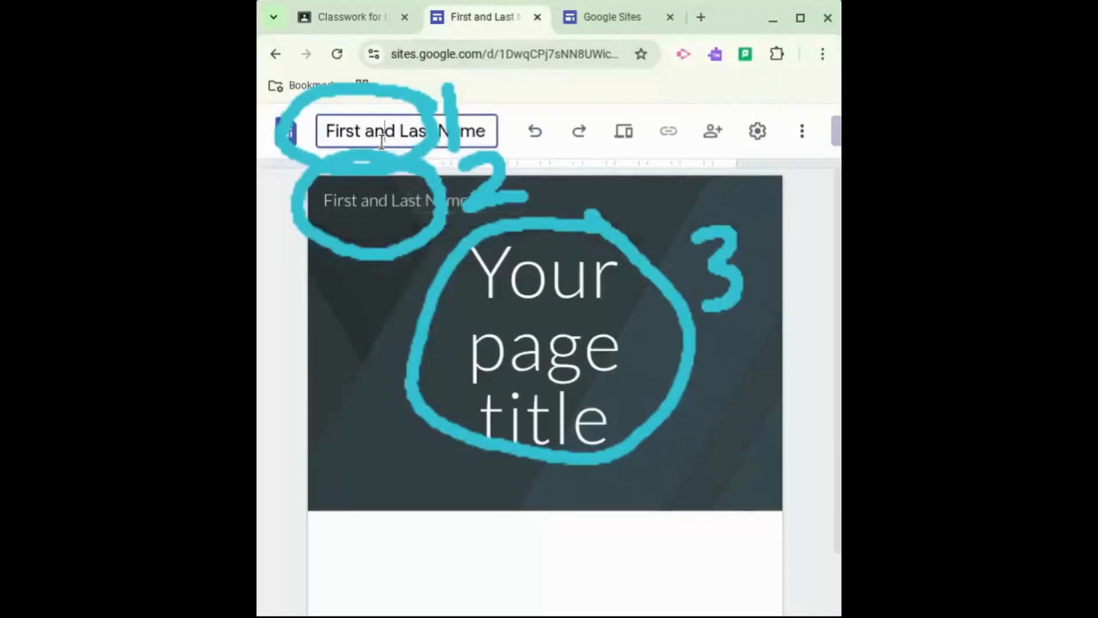
Replace the page title placeholder with First and Last Name
{"action": "left_click", "coordinate": [514, 281]}
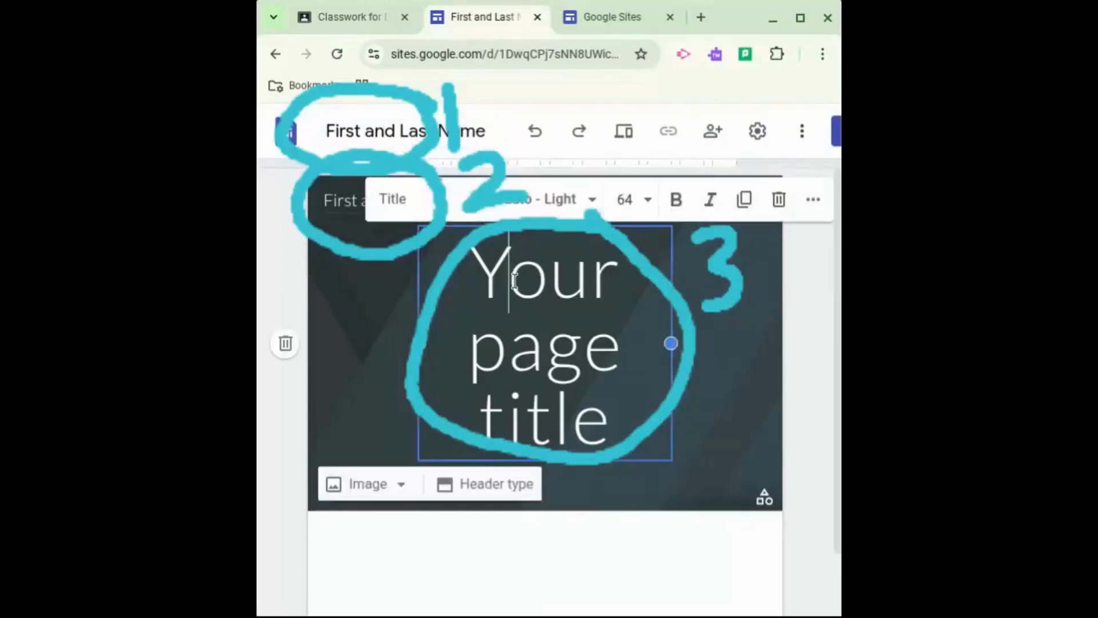
{"action": "left_click_drag", "start_coordinate": [515, 280], "coordinate": [619, 423]}
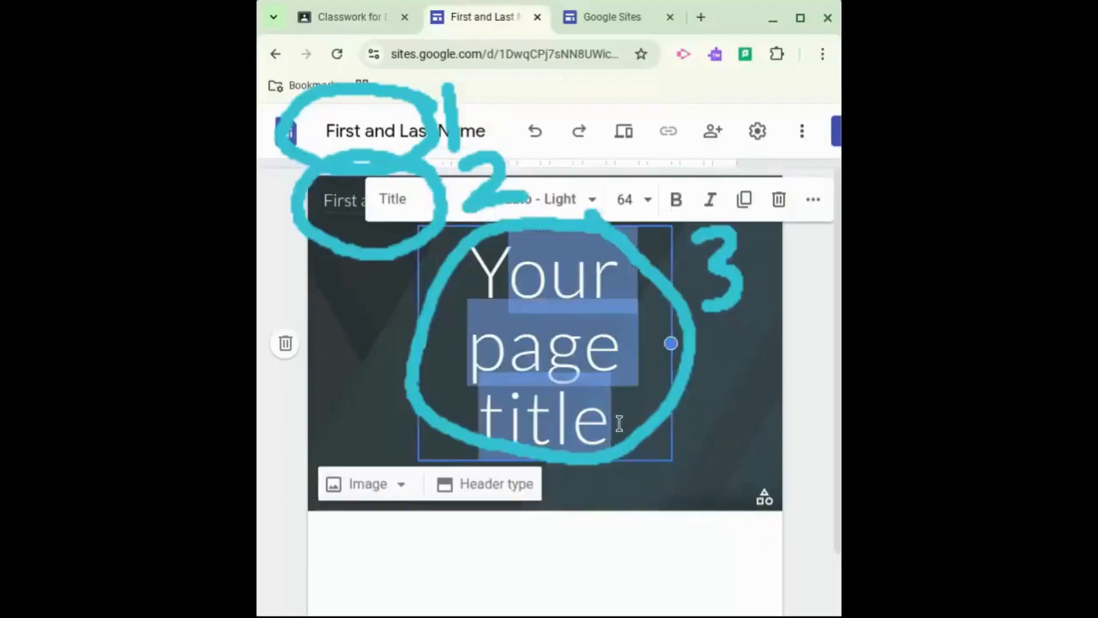
{"action": "key", "text": "BackSpace"}
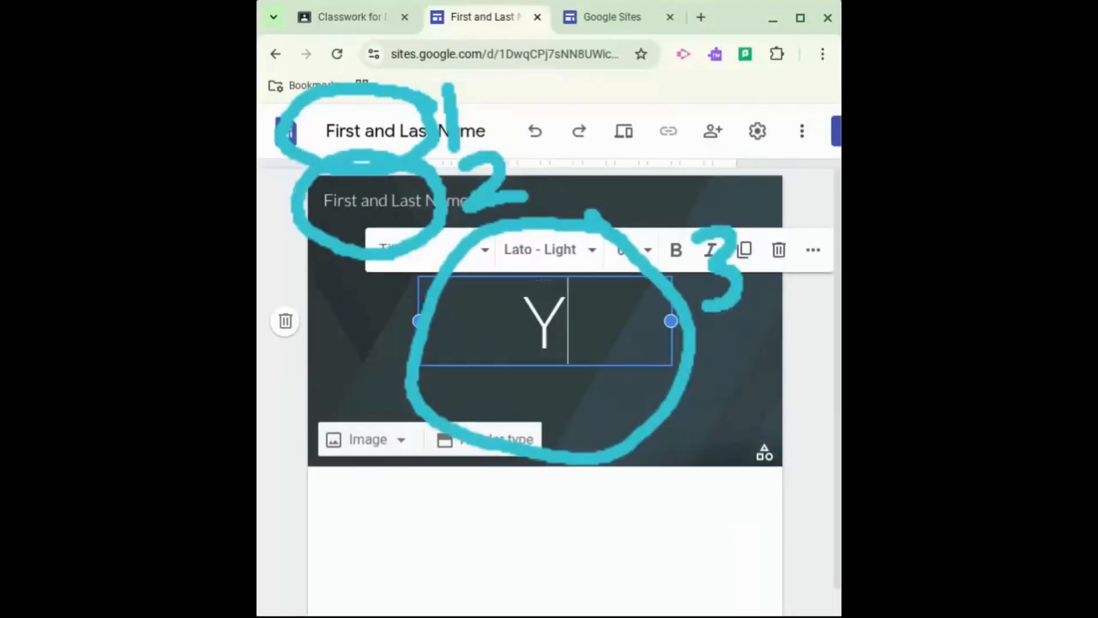
{"action": "key", "text": "BackSpace"}
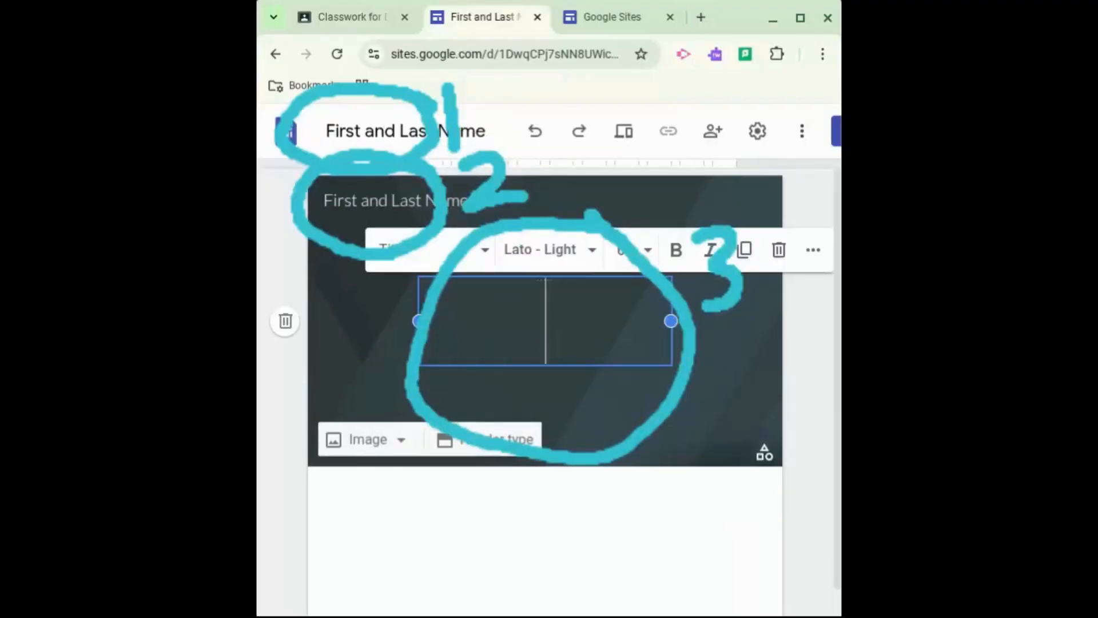
{"action": "type", "text": "First and L"}
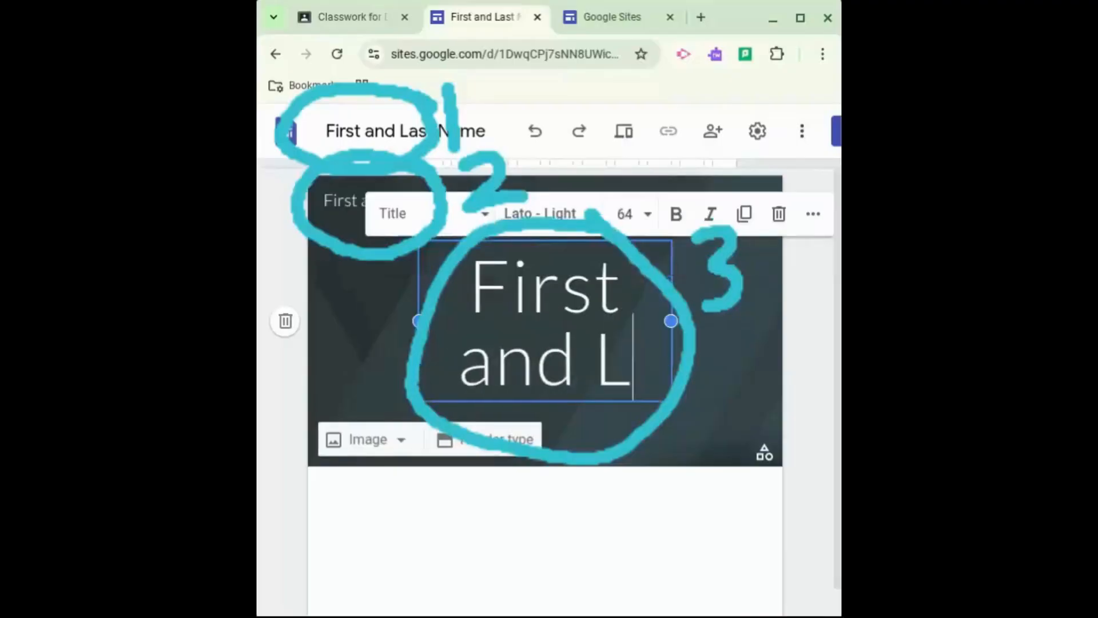
{"action": "type", "text": "ast Name"}
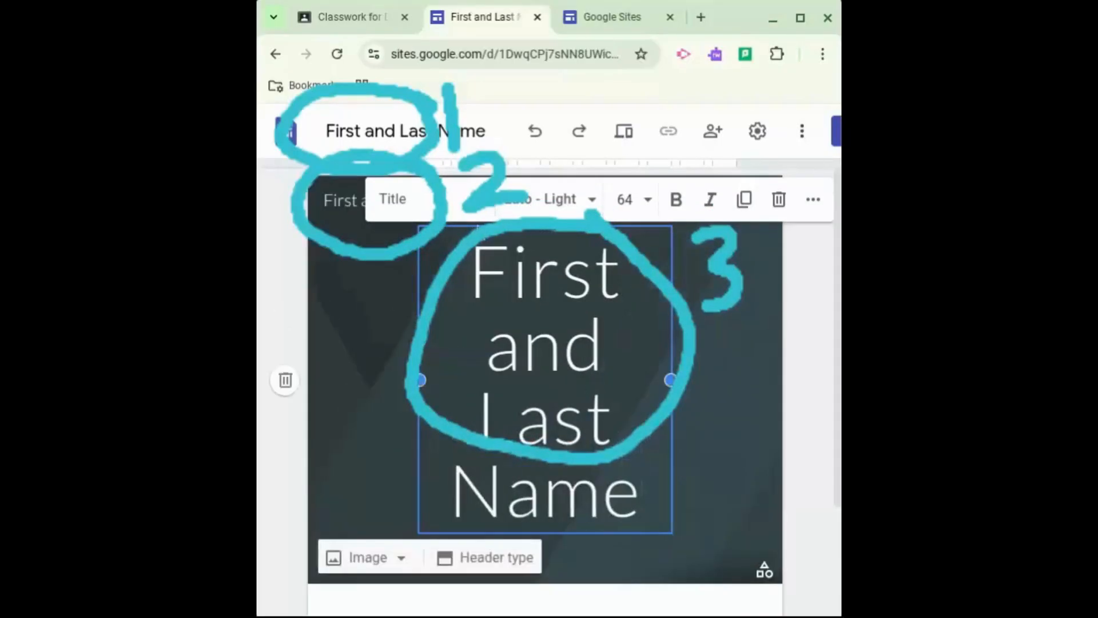
Rename the site document with the student's full name
{"action": "left_click", "coordinate": [382, 131]}
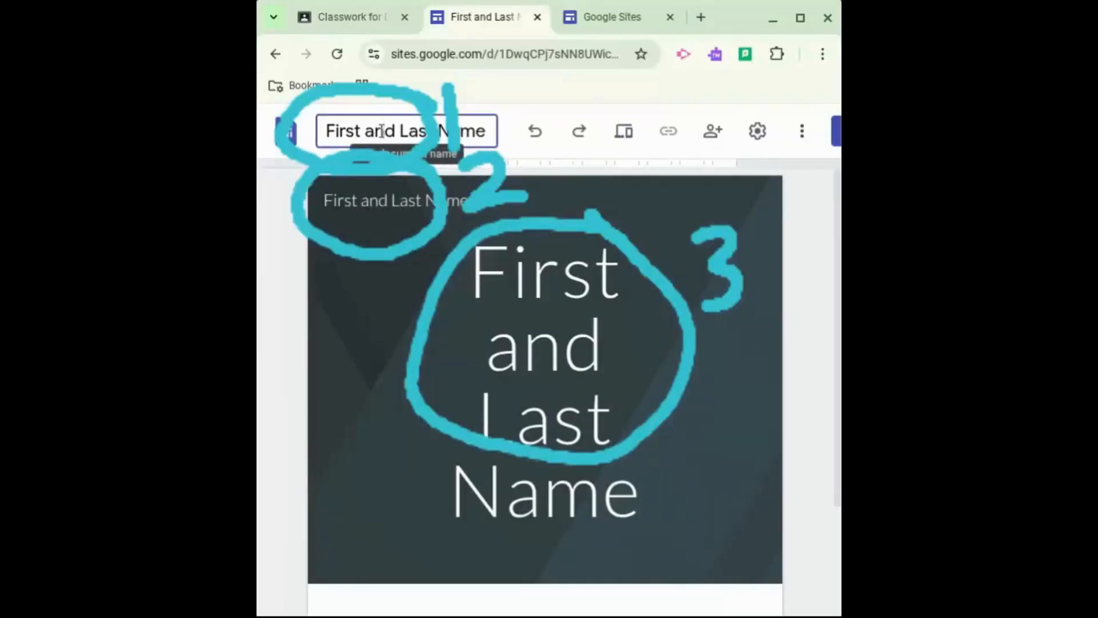
{"action": "left_click_drag", "start_coordinate": [329, 135], "coordinate": [495, 145]}
{"action": "type", "text": "/sa==="}
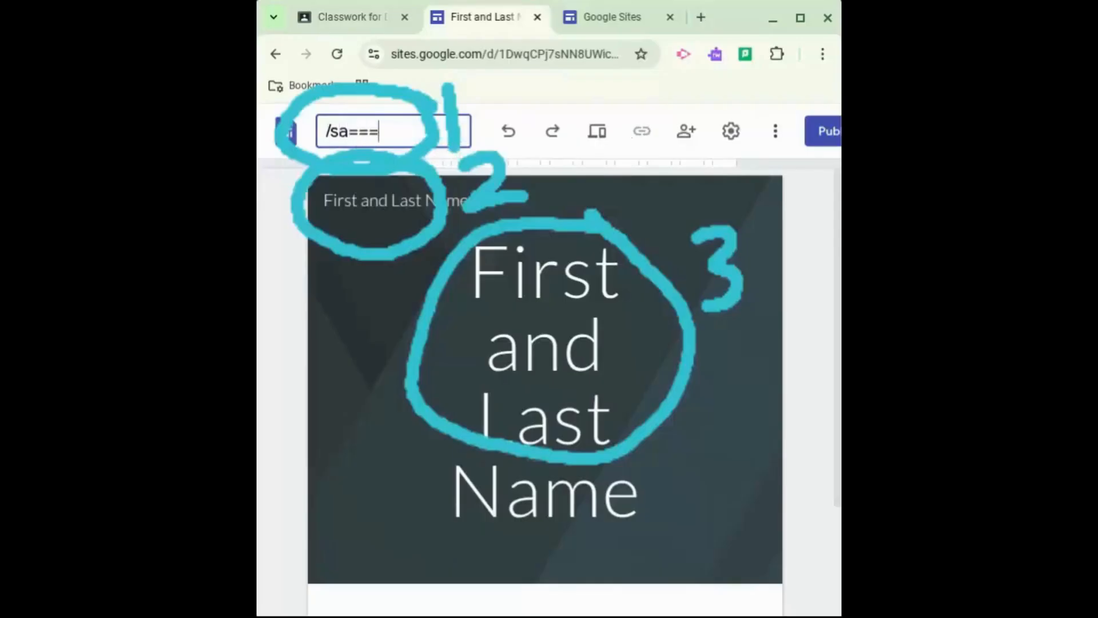
{"action": "key", "text": "BackSpace"}
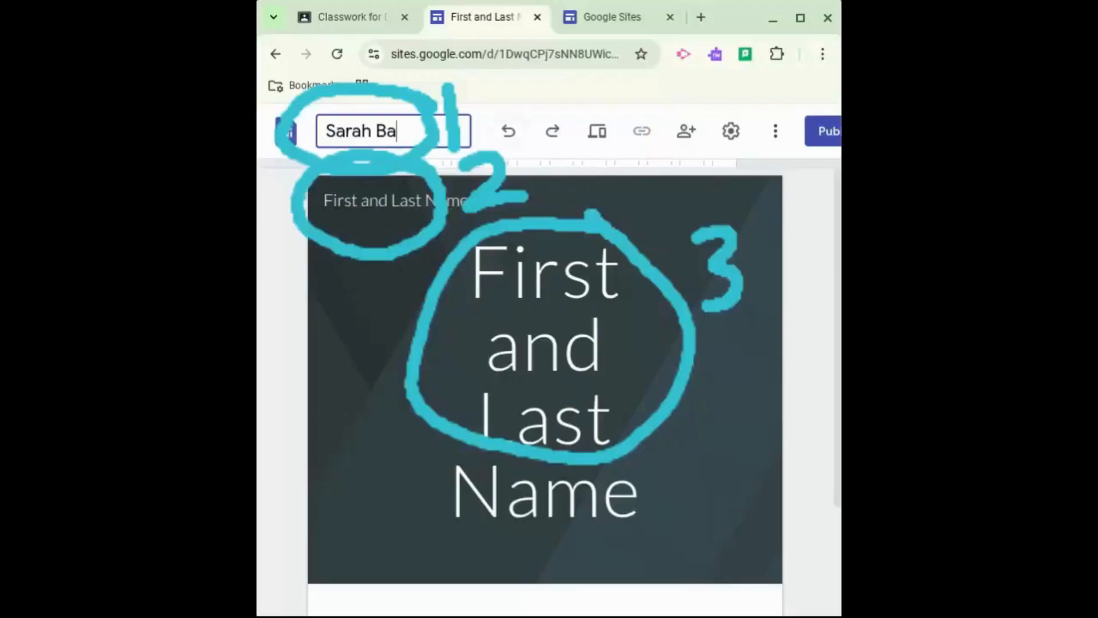
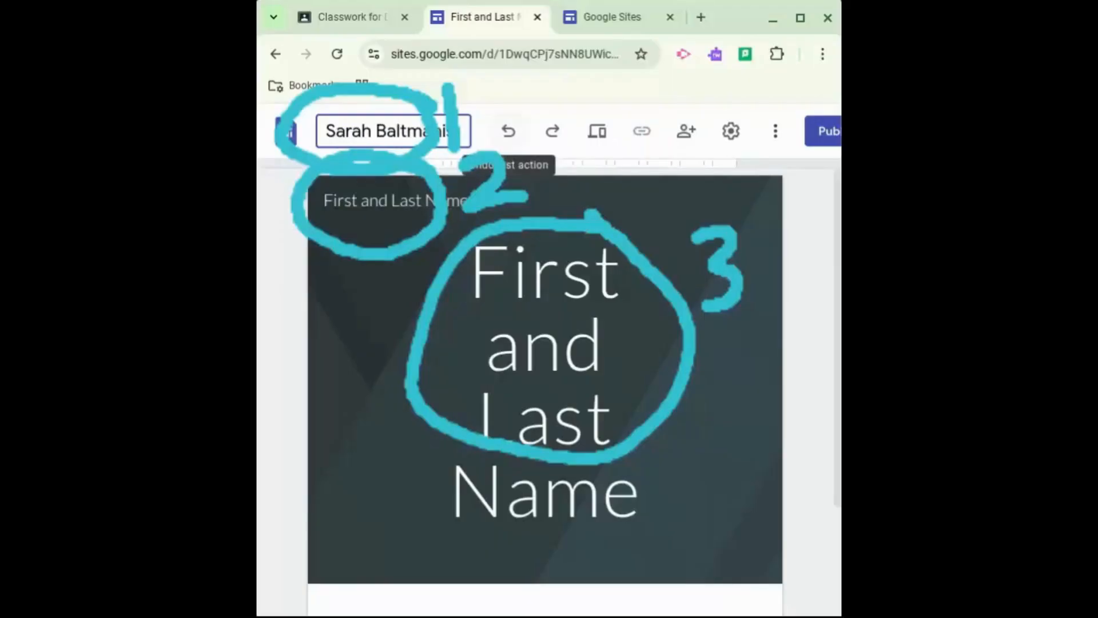
Replace the header site name with the student's full name
{"action": "left_click", "coordinate": [471, 200]}
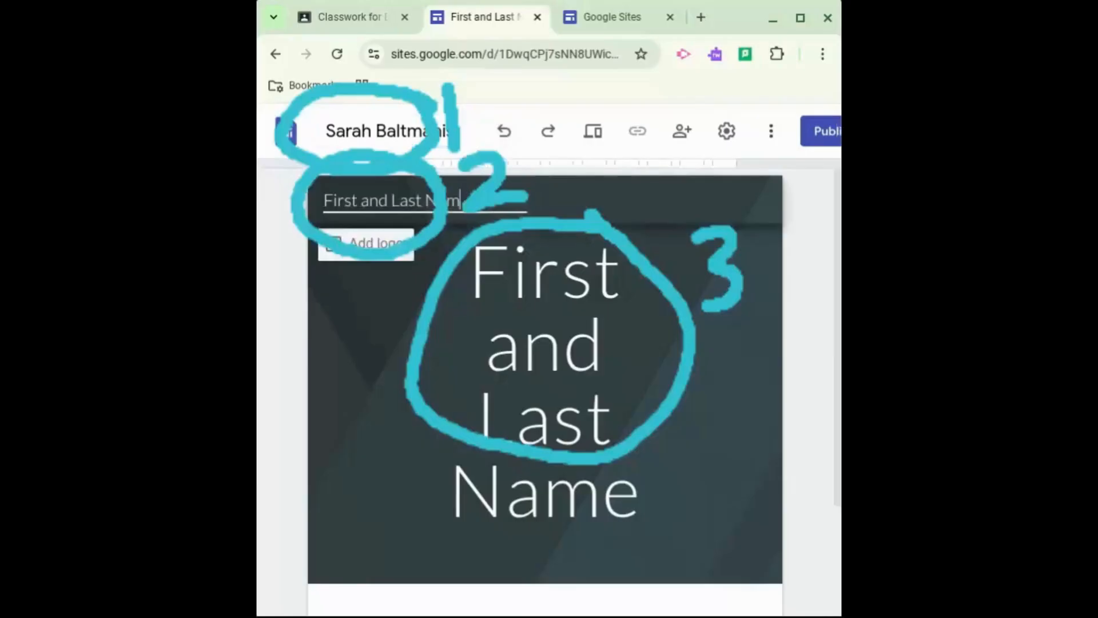
{"action": "key", "text": "BackSpace"}
{"action": "key", "text": "BackSpace"}
{"action": "key", "text": "BackSpace"}
{"action": "key", "text": "BackSpace"}
{"action": "key", "text": "BackSpace"}
{"action": "key", "text": "BackSpace"}
{"action": "key", "text": "BackSpace"}
{"action": "key", "text": "BackSpace"}
{"action": "key", "text": "BackSpace"}
{"action": "key", "text": "BackSpace"}
{"action": "key", "text": "BackSpace"}
{"action": "key", "text": "BackSpace"}
{"action": "key", "text": "BackSpace"}
{"action": "key", "text": "BackSpace"}
{"action": "key", "text": "BackSpace"}
{"action": "key", "text": "BackSpace"}
{"action": "key", "text": "BackSpace"}
{"action": "key", "text": "BackSpace"}
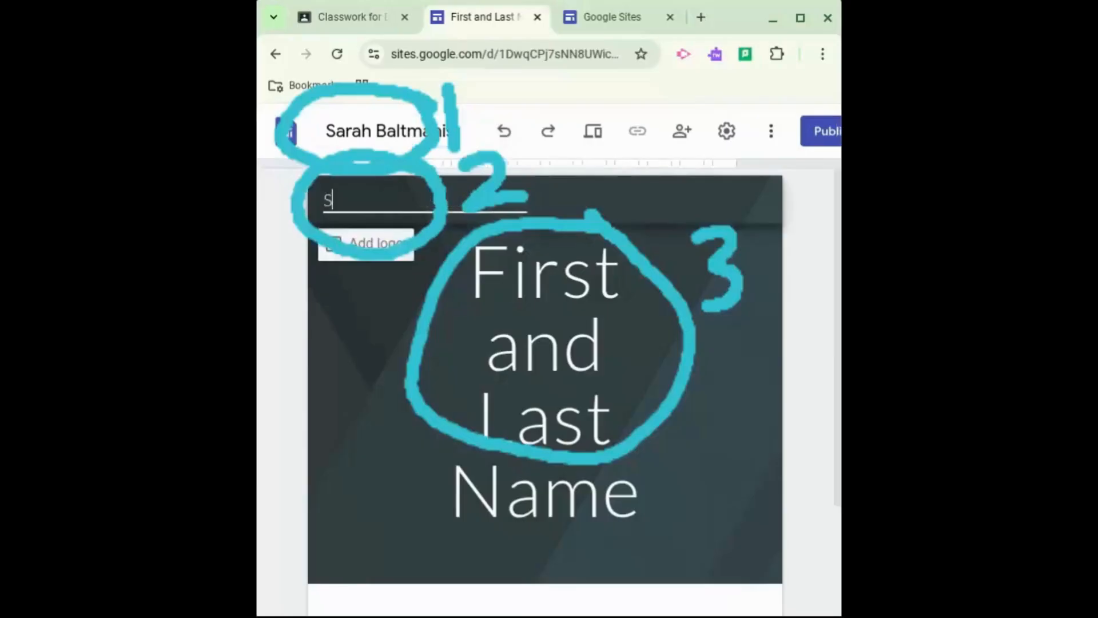
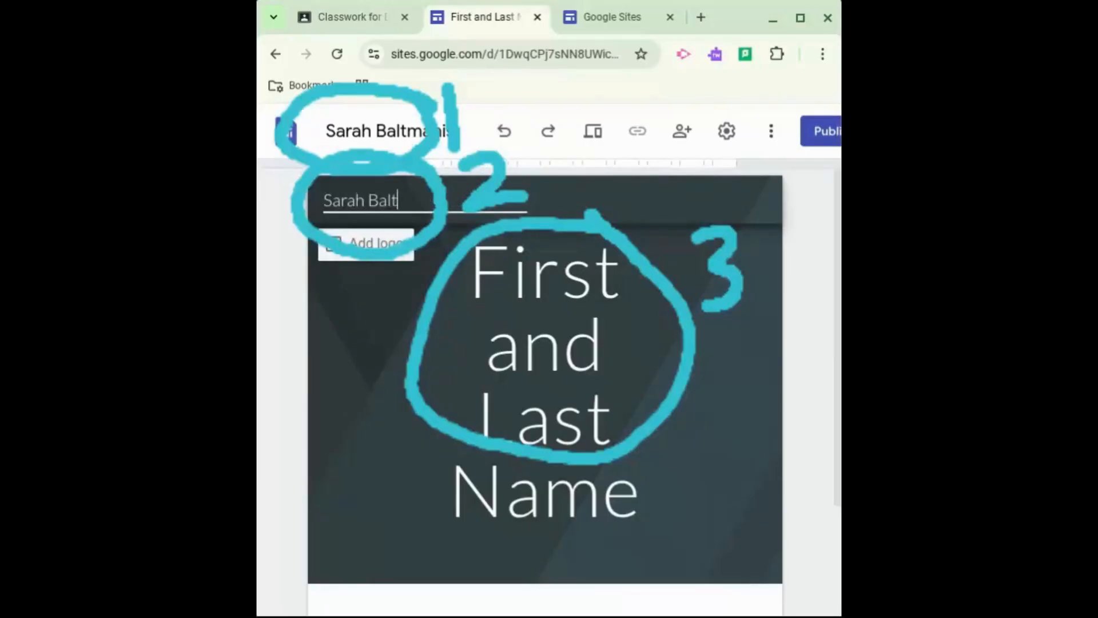
Replace the page title text with the student's full name
{"action": "left_click", "coordinate": [554, 294]}
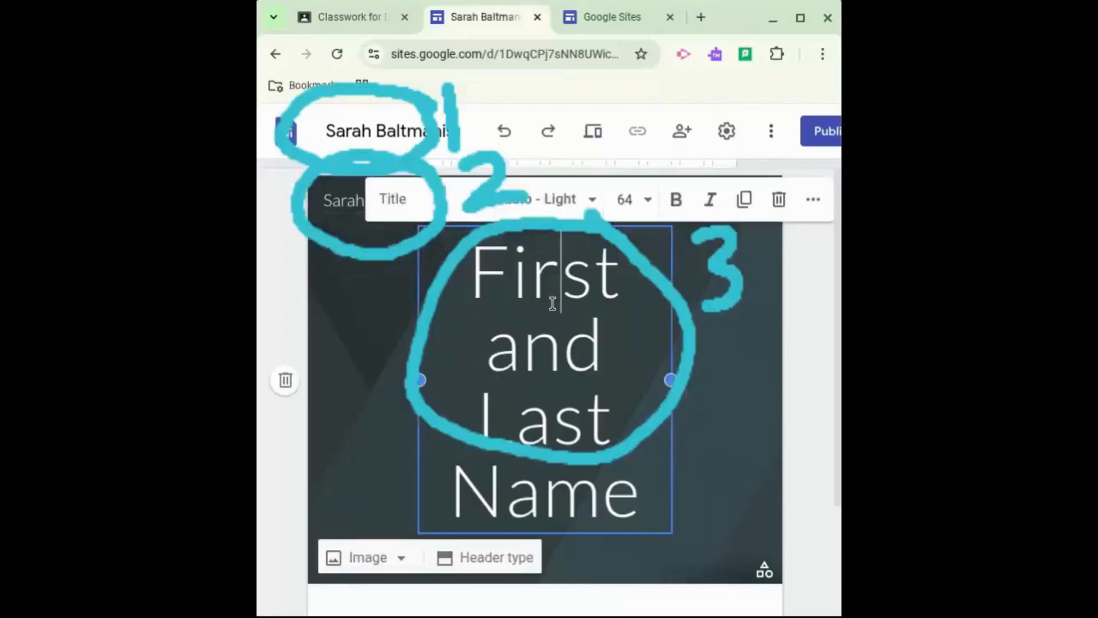
{"action": "left_click_drag", "start_coordinate": [561, 286], "coordinate": [475, 275]}
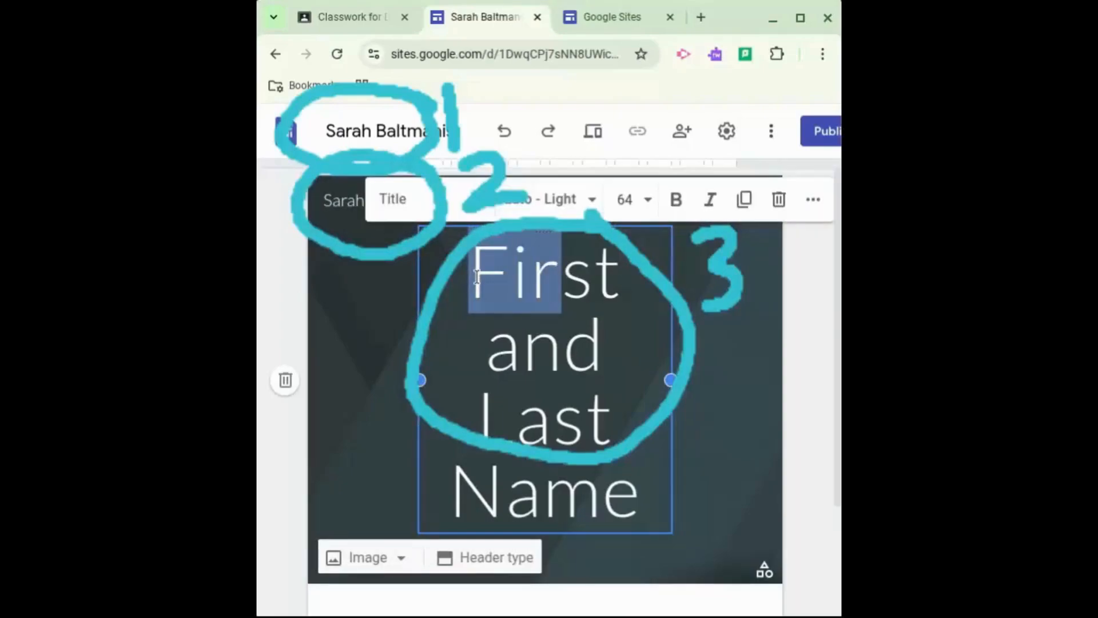
{"action": "left_click", "coordinate": [639, 479]}
{"action": "left_click_drag", "start_coordinate": [625, 461], "coordinate": [470, 296]}
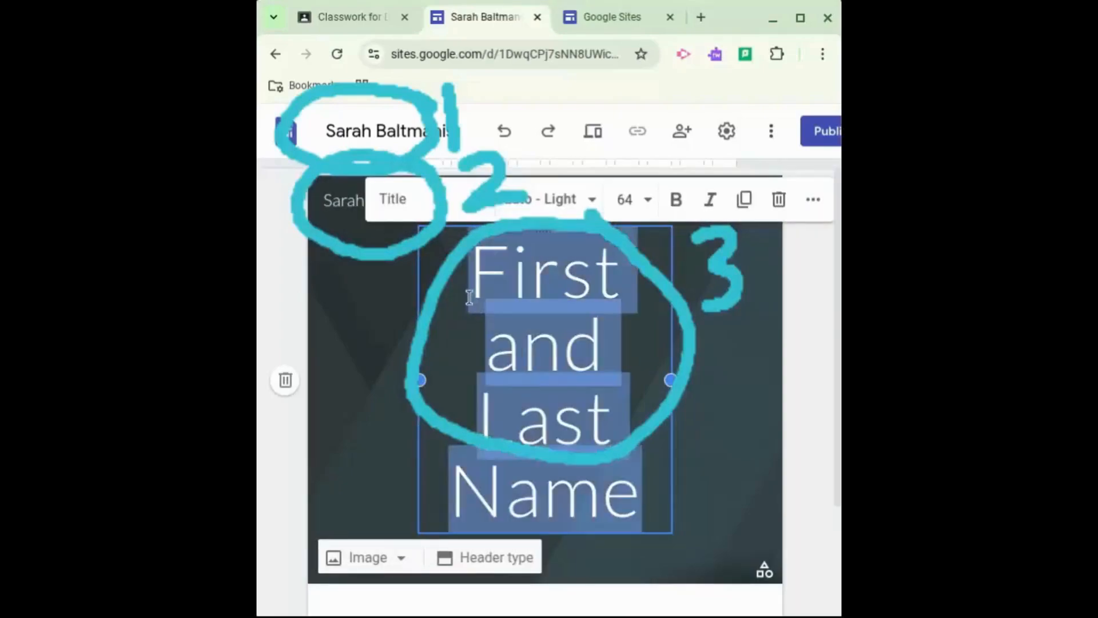
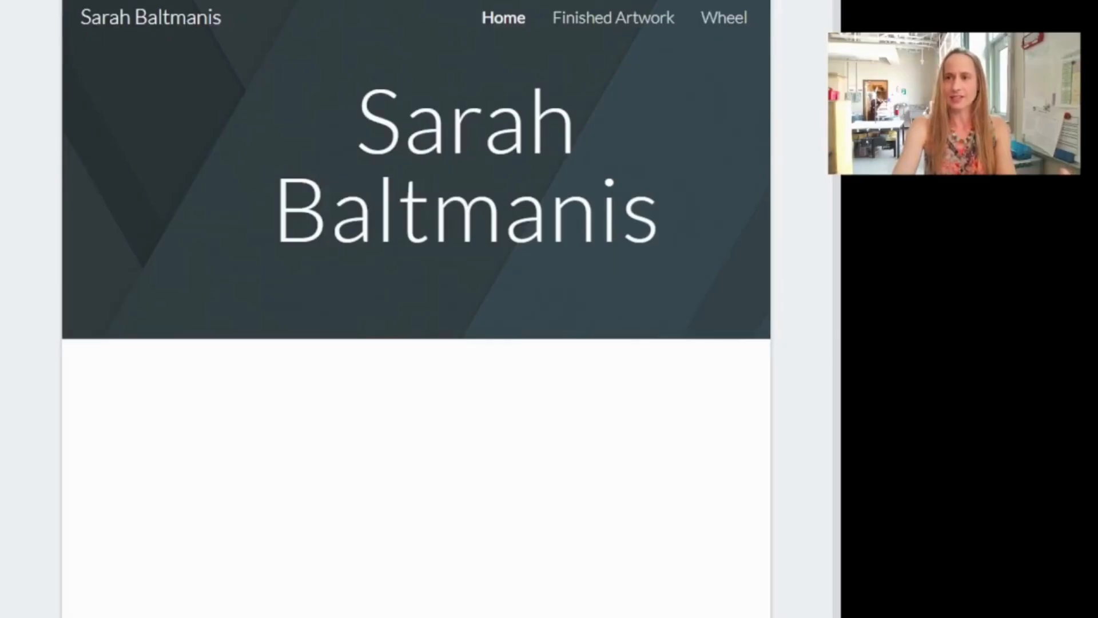
Add a new page named Drawing 2025 to the site
{"action": "key", "text": "super+Up"}
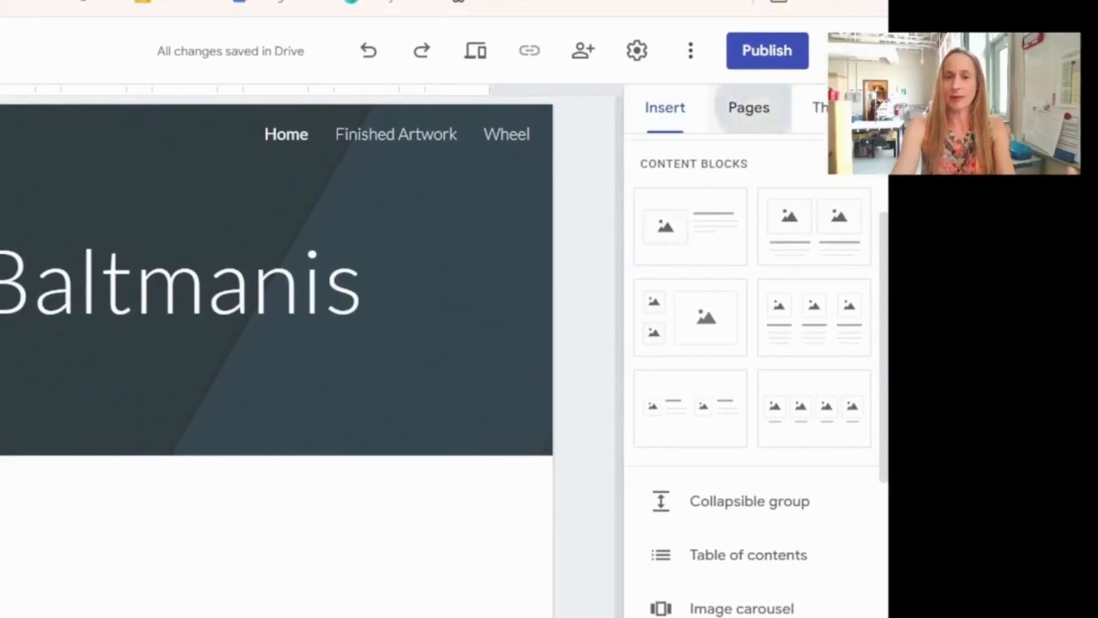
{"action": "left_click", "coordinate": [755, 109]}
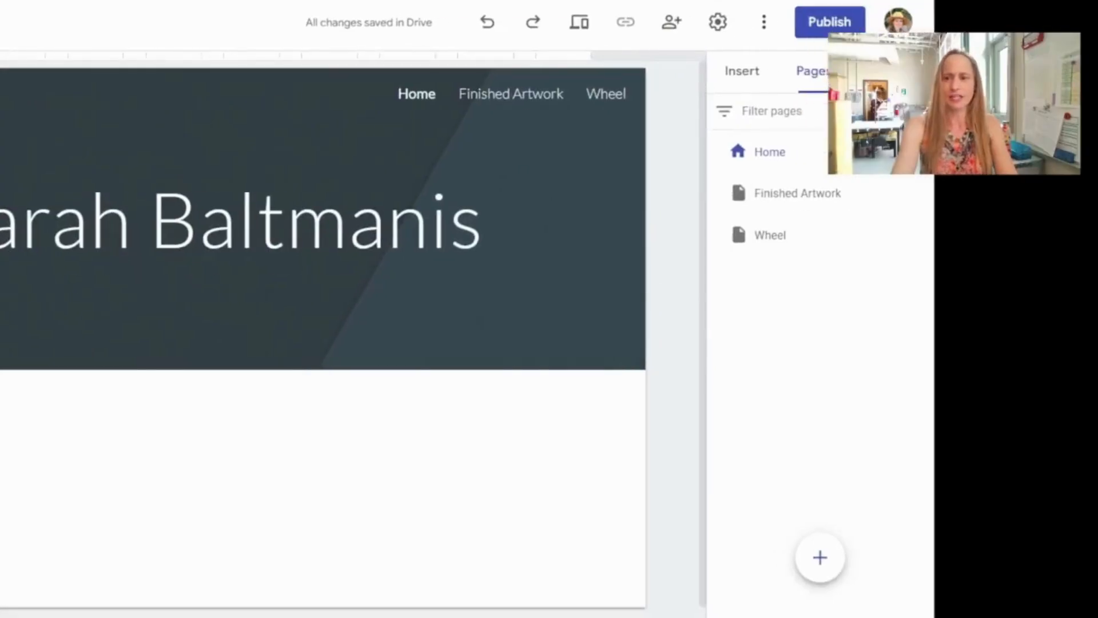
{"action": "left_click", "coordinate": [820, 557]}
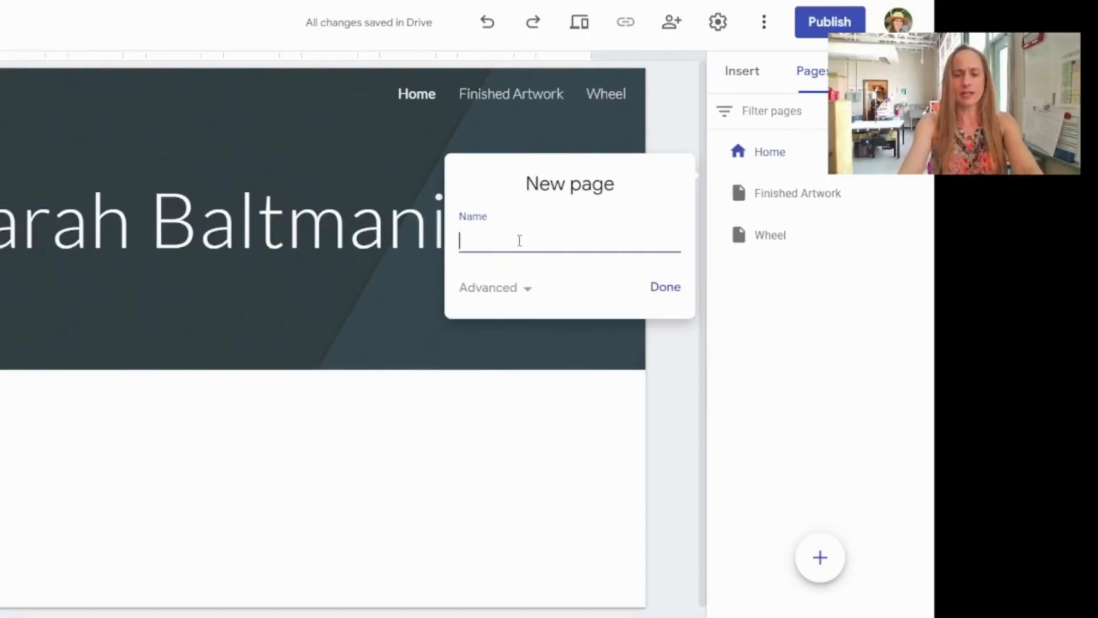
{"action": "type", "text": "raw"}
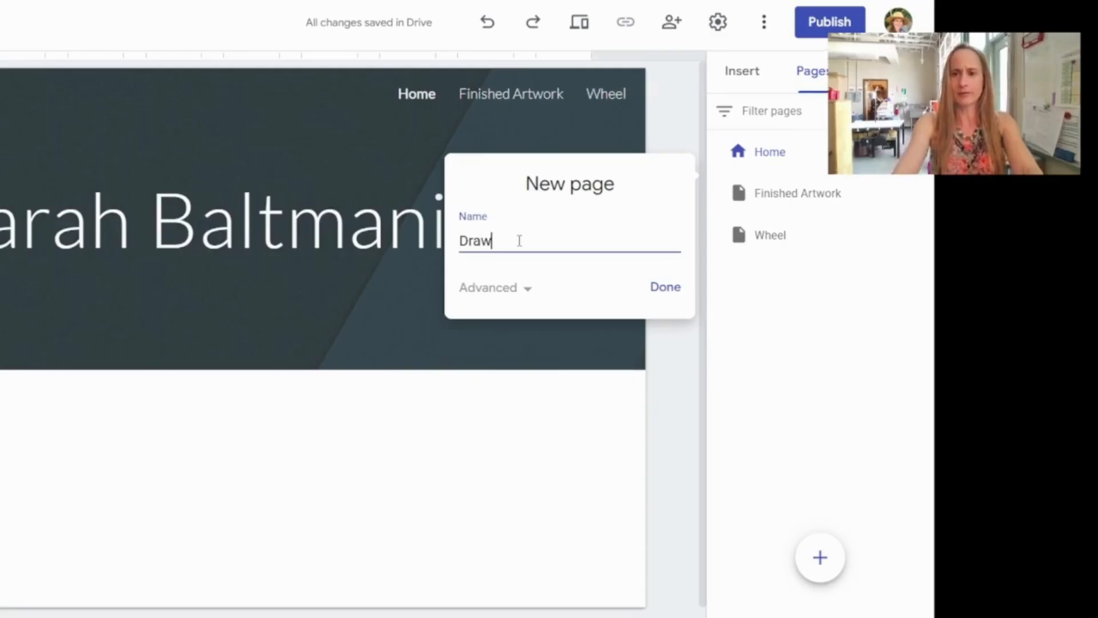
{"action": "type", "text": "ing 2025"}
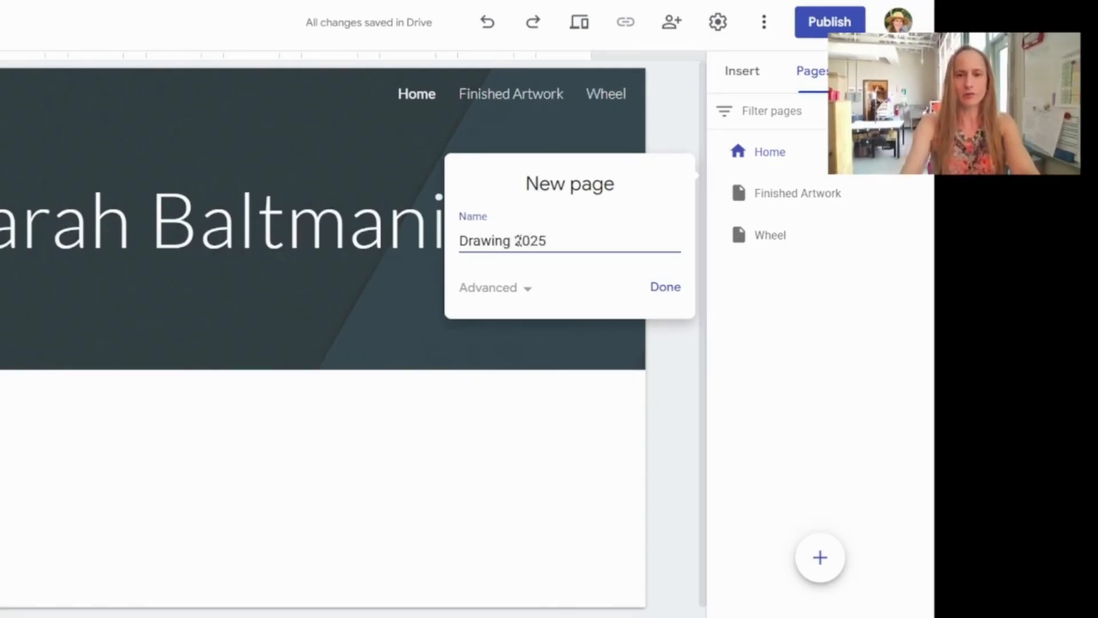
{"action": "left_click", "coordinate": [665, 288]}
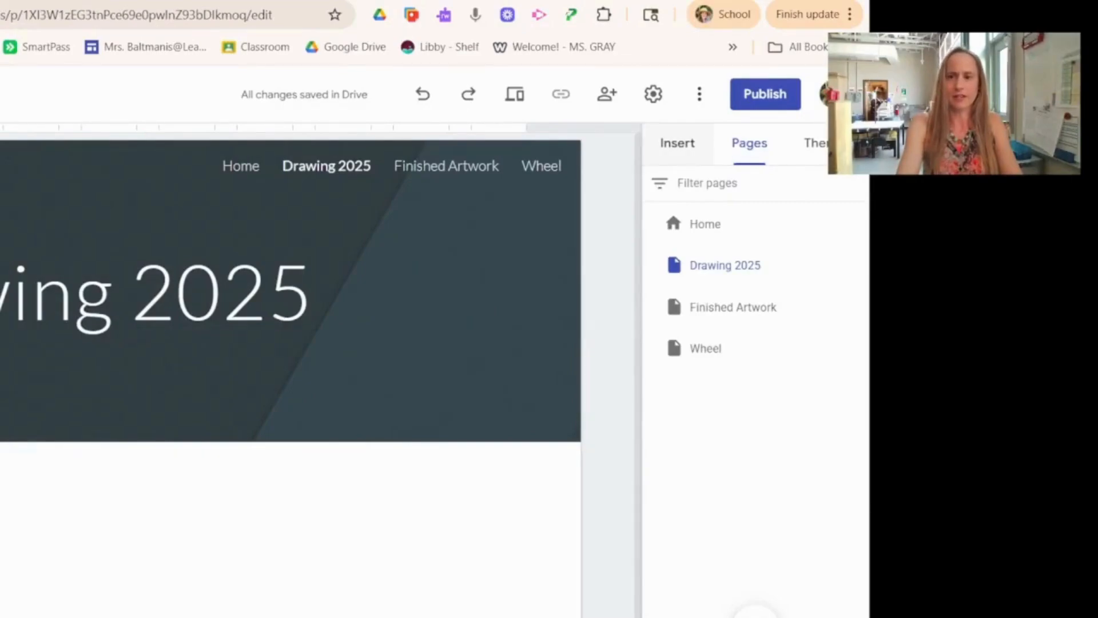
Insert a three-image content block onto the Drawing 2025 page
{"action": "left_click", "coordinate": [680, 145]}
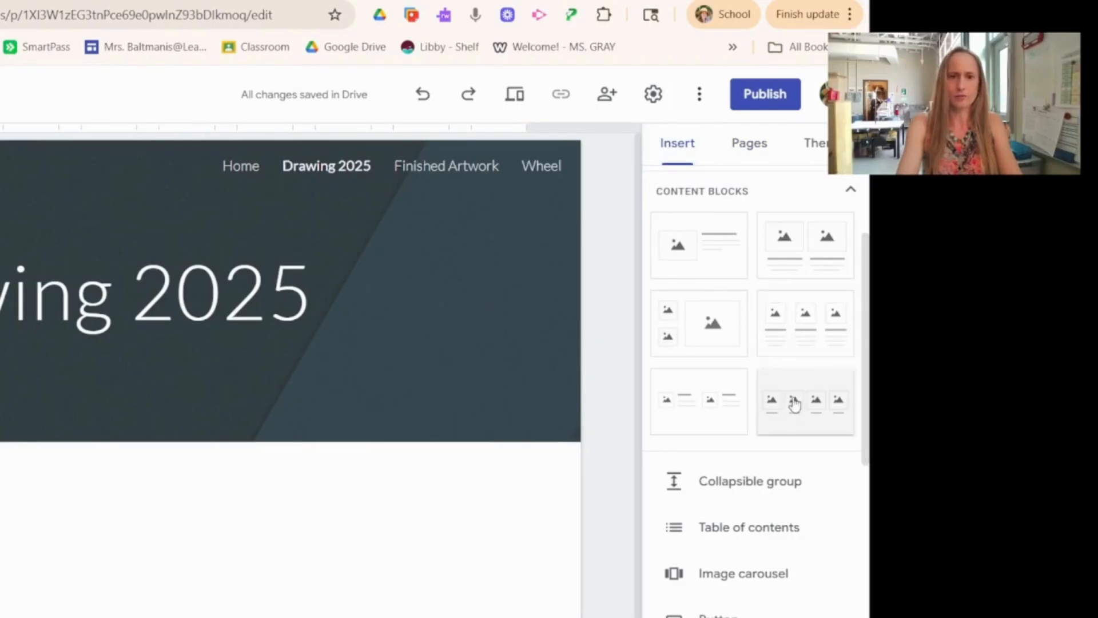
{"action": "left_click", "coordinate": [807, 336]}
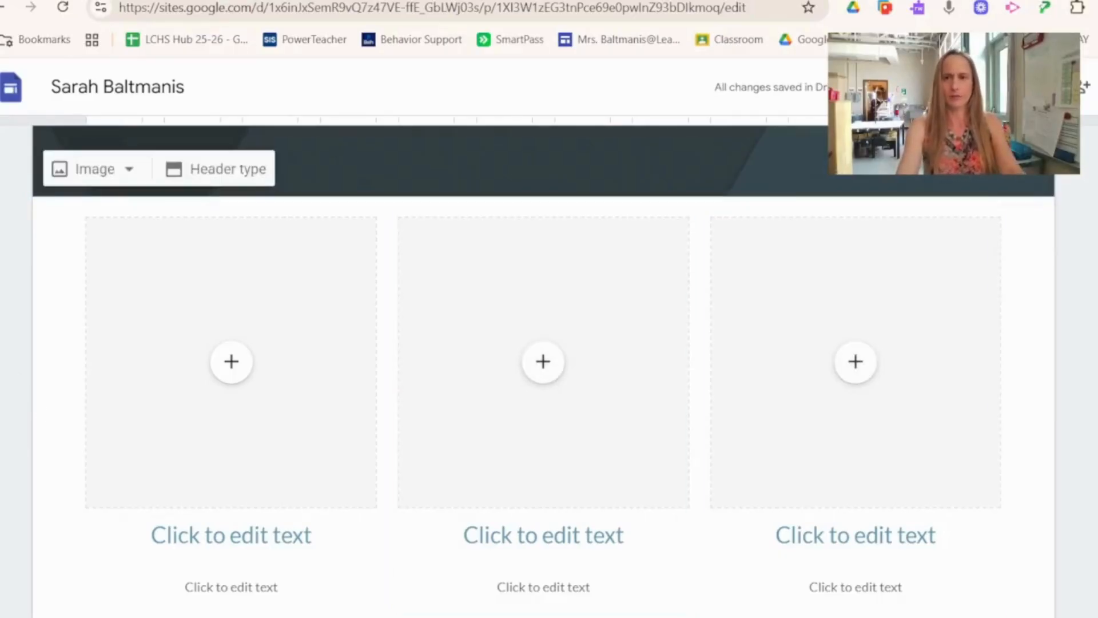
{"action": "key", "text": "super+Left"}
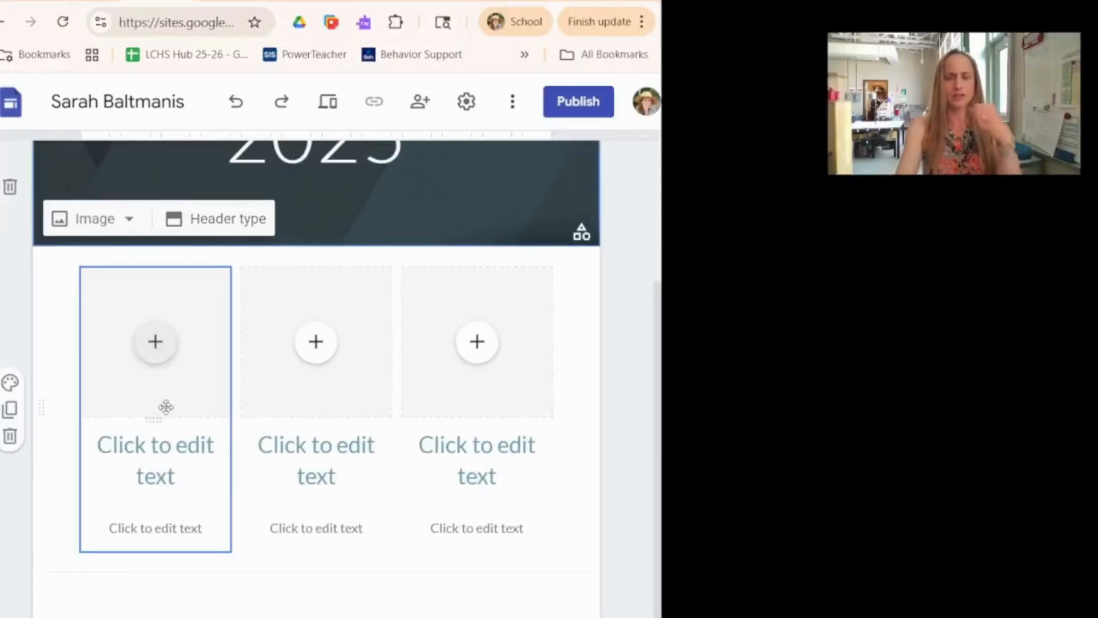
{"action": "left_click", "coordinate": [155, 343]}
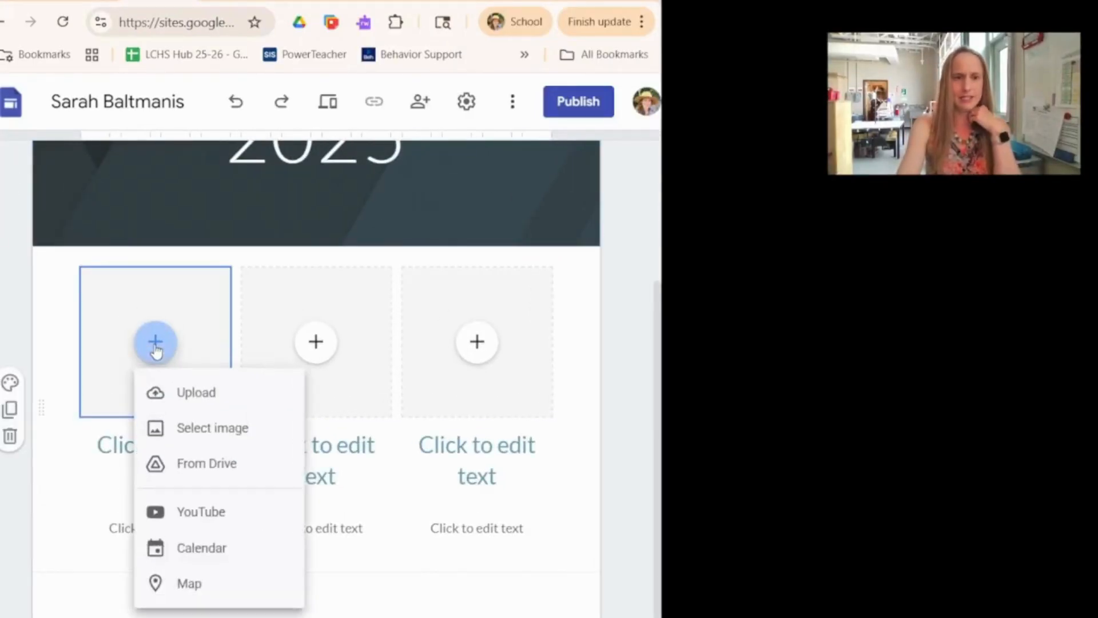
{"action": "left_click", "coordinate": [183, 404]}
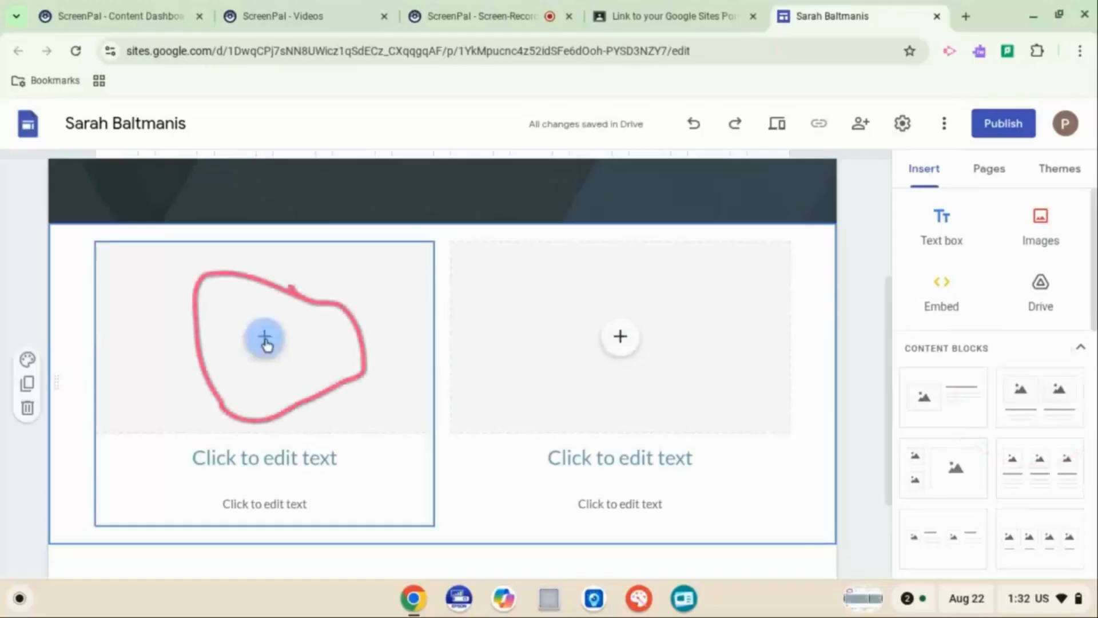
{"action": "left_click", "coordinate": [265, 336]}
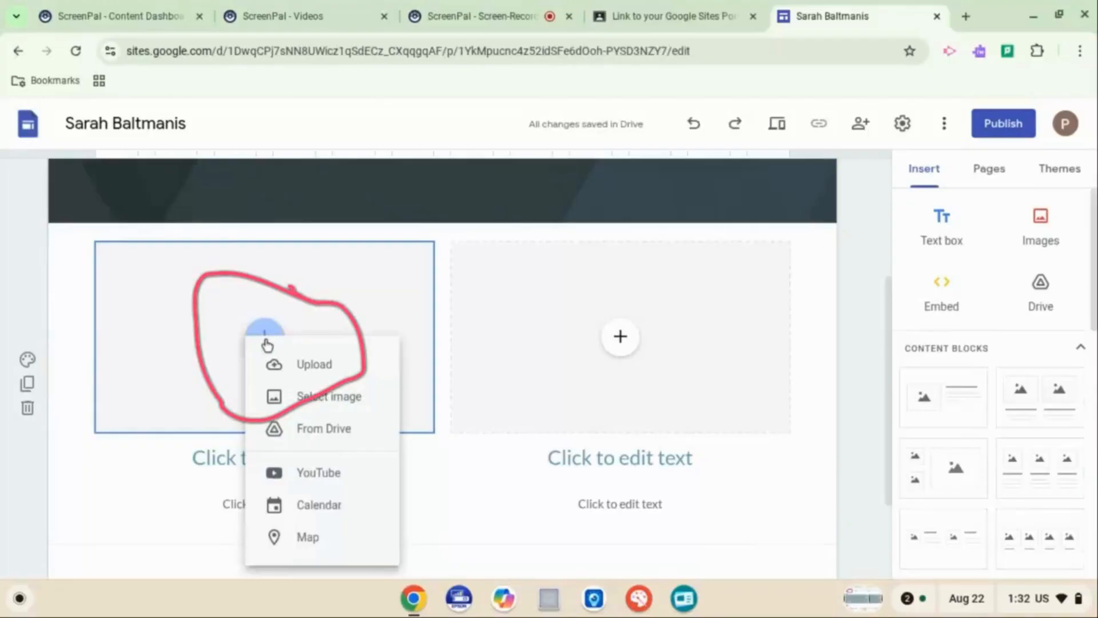
{"action": "left_click", "coordinate": [326, 378]}
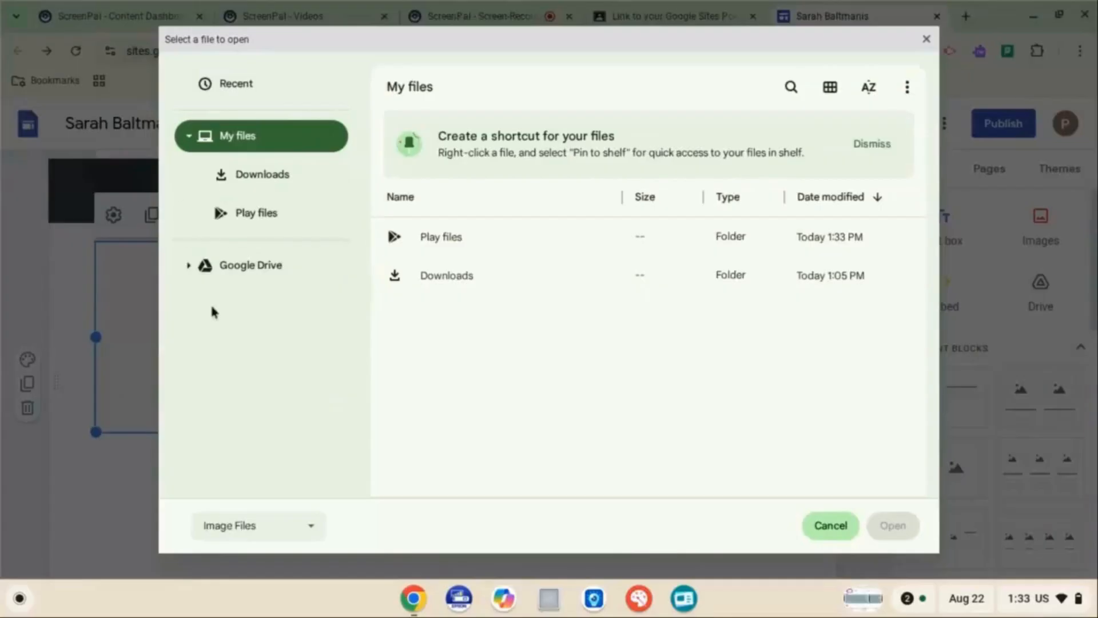
{"action": "left_click", "coordinate": [827, 529]}
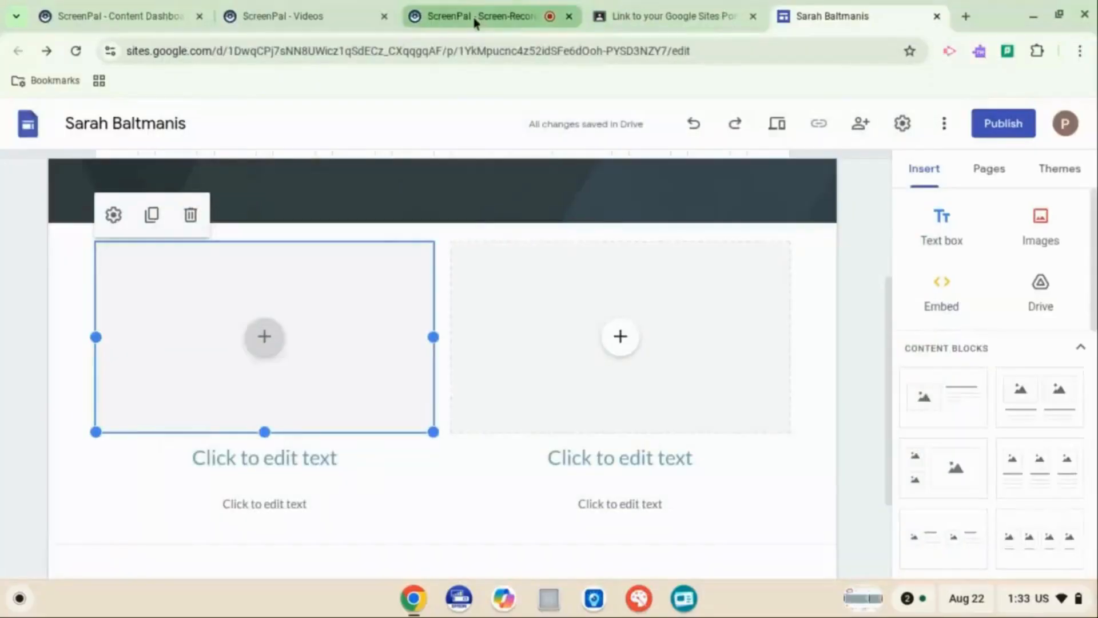
Switch to the Camera app, take a photo of the drawing, and close the Camera app
{"action": "left_click", "coordinate": [20, 600]}
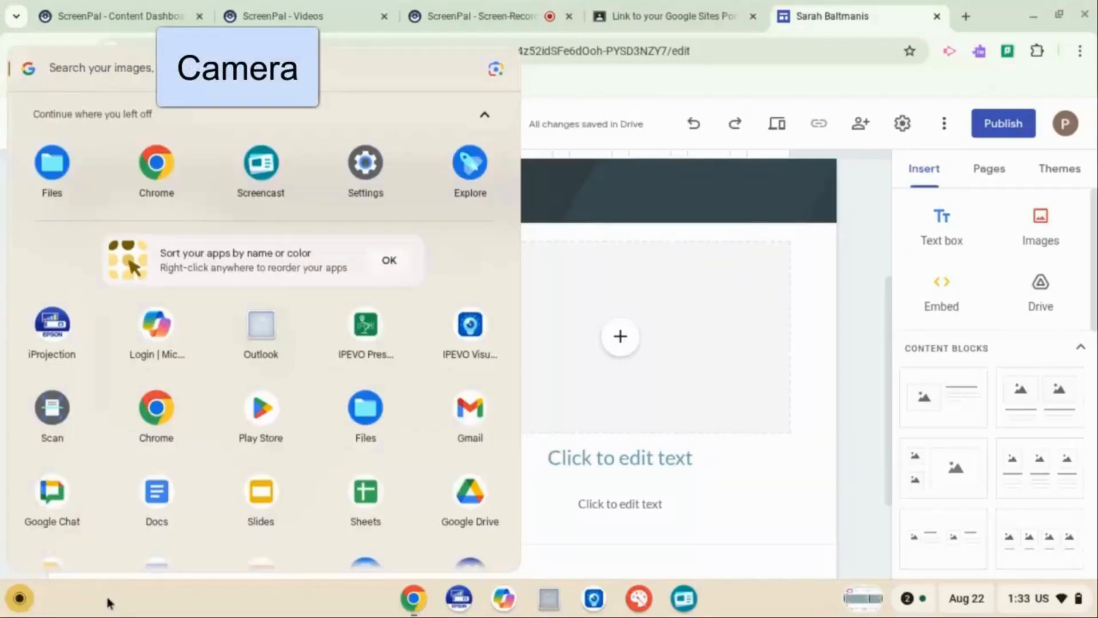
{"action": "type", "text": "cam"}
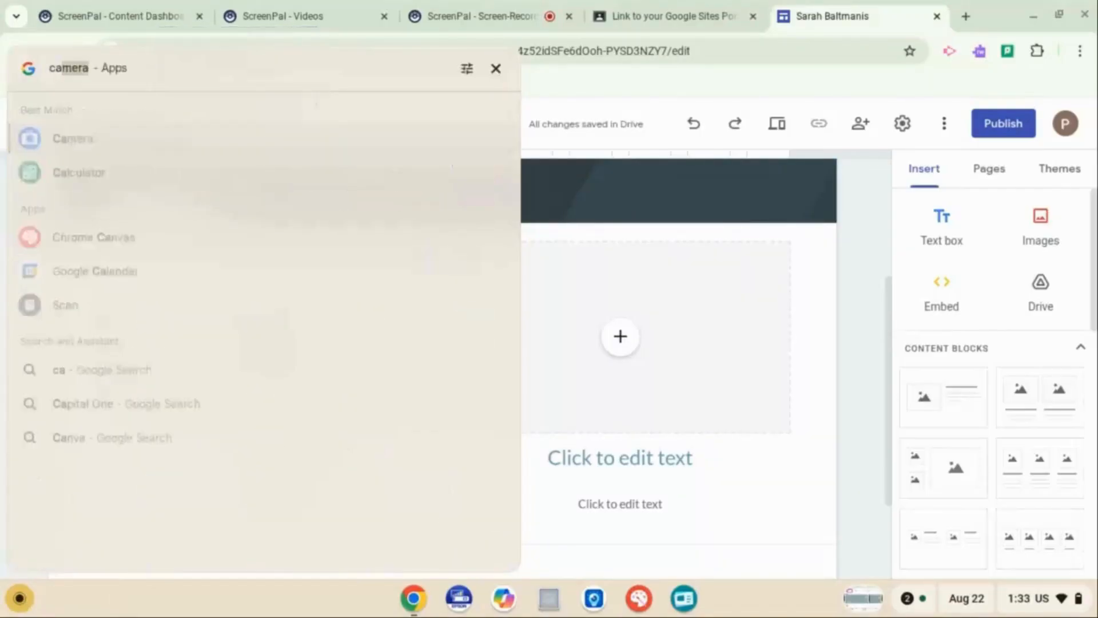
{"action": "type", "text": "era"}
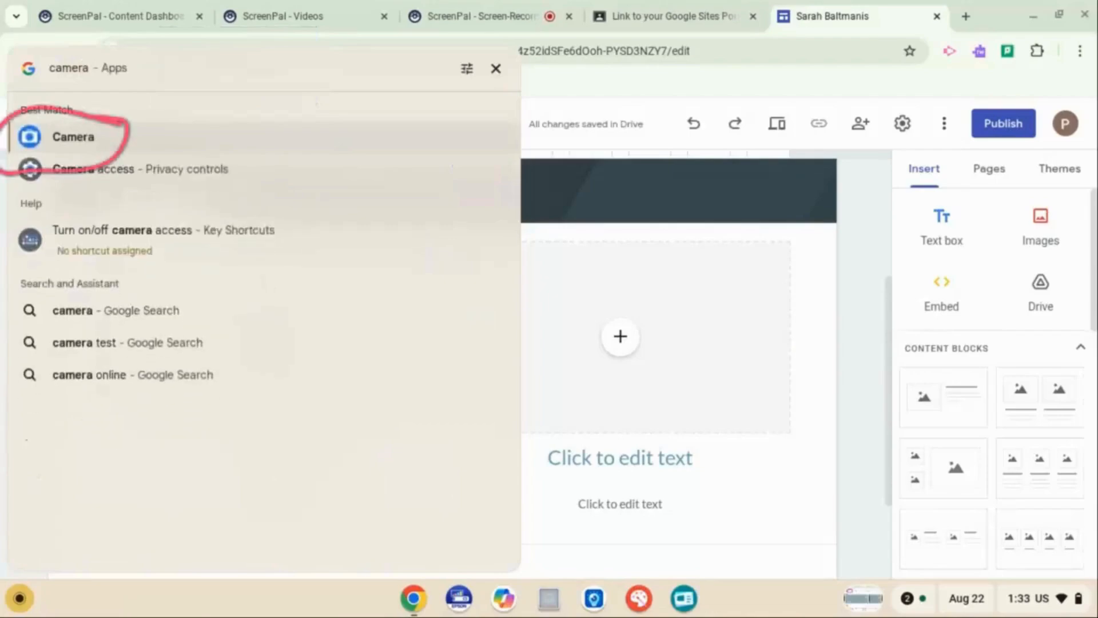
{"action": "left_click", "coordinate": [84, 141]}
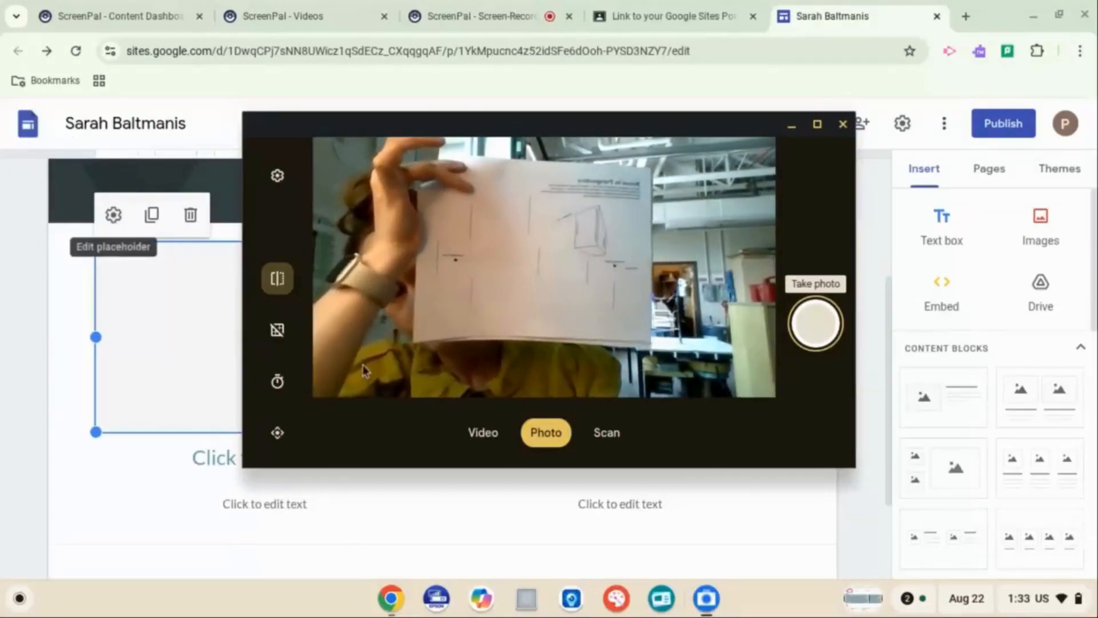
{"action": "left_click", "coordinate": [814, 329]}
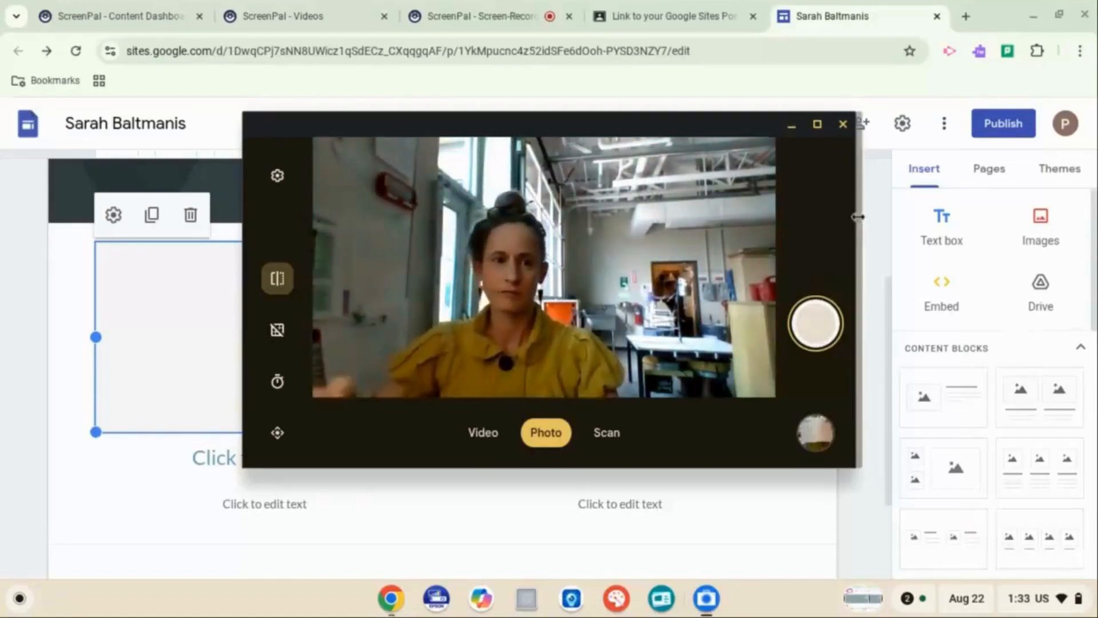
{"action": "left_click", "coordinate": [844, 125]}
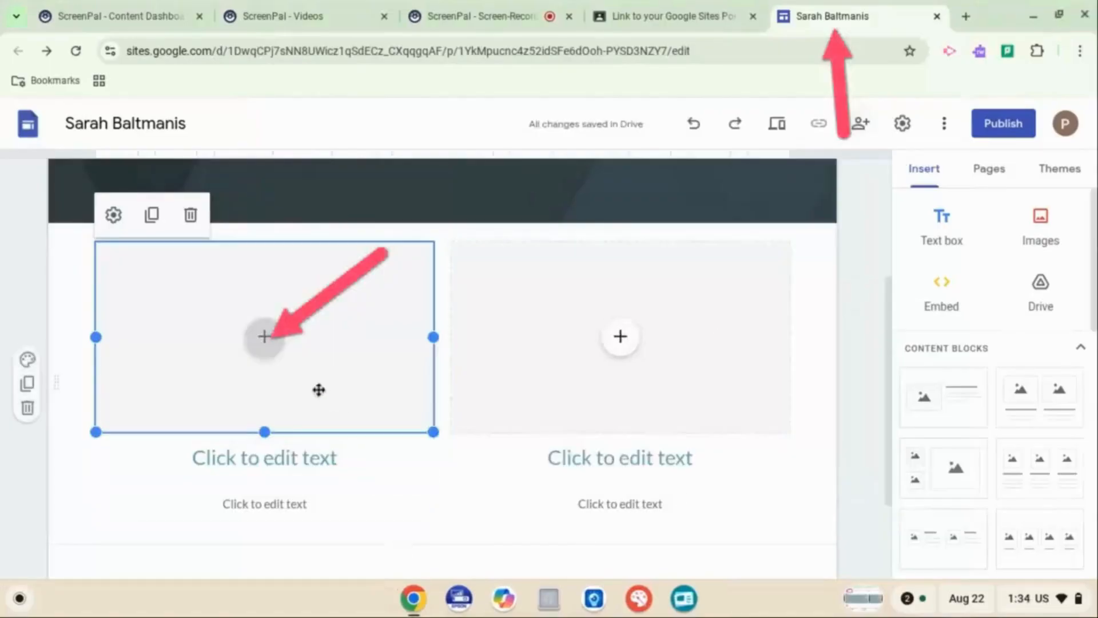
Upload the photo IMG_20250822_133355.jpg from the Camera folder into the first image placeholder
{"action": "left_click", "coordinate": [274, 335]}
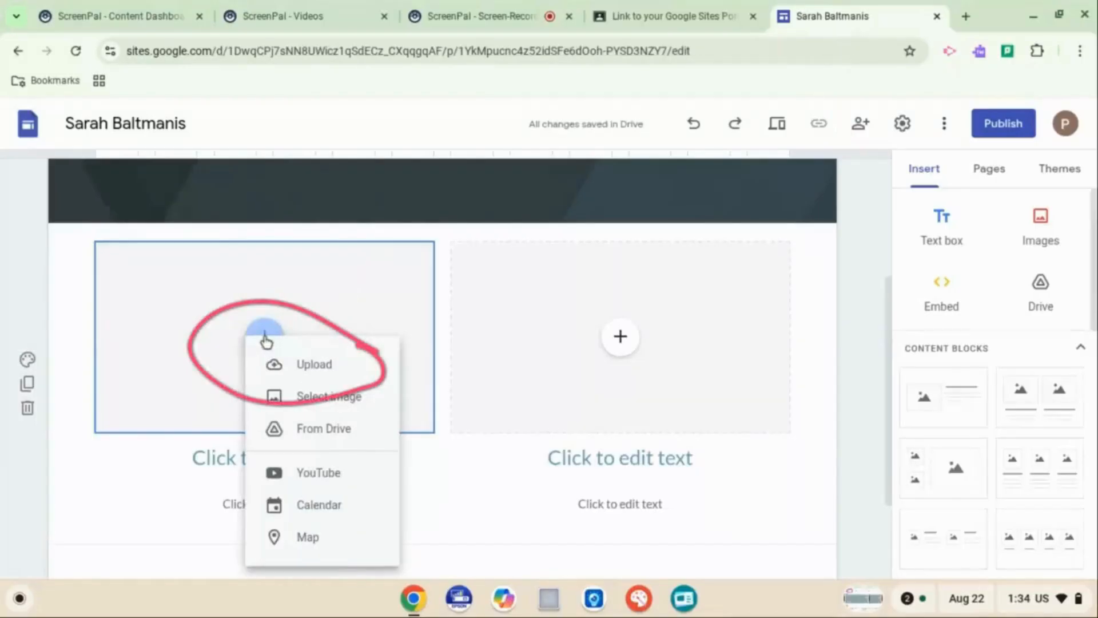
{"action": "left_click", "coordinate": [315, 366]}
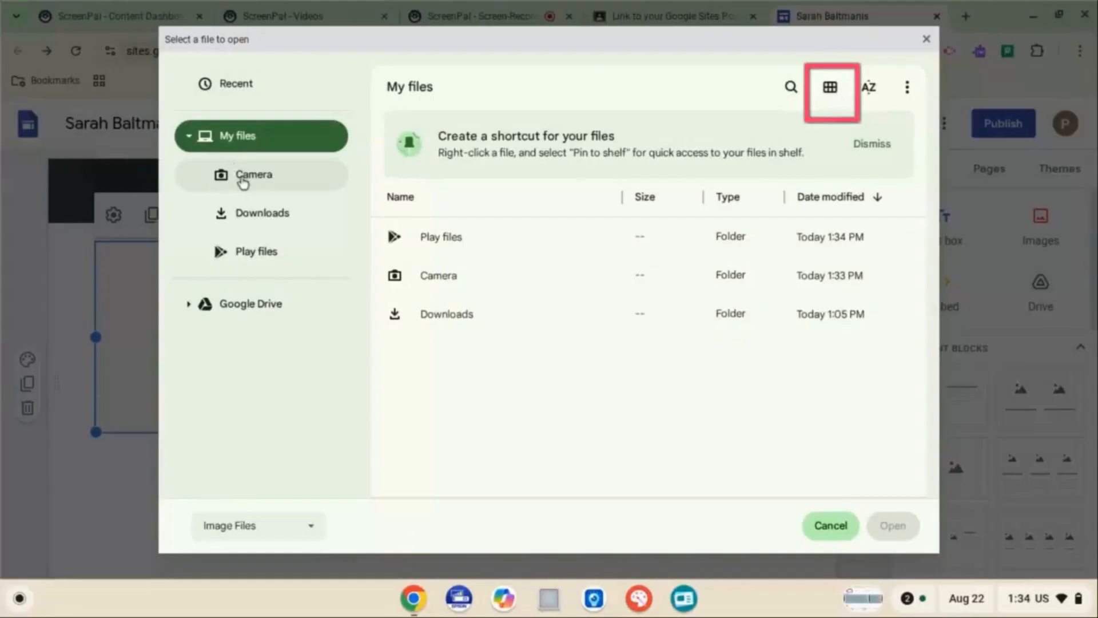
{"action": "left_click", "coordinate": [248, 179]}
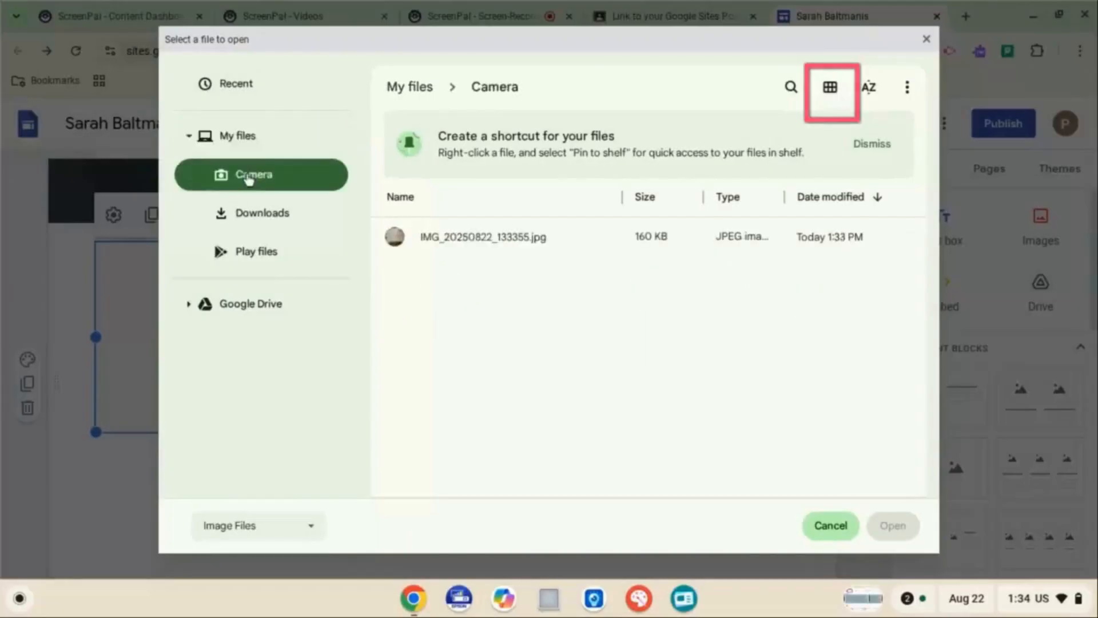
{"action": "left_click", "coordinate": [832, 92]}
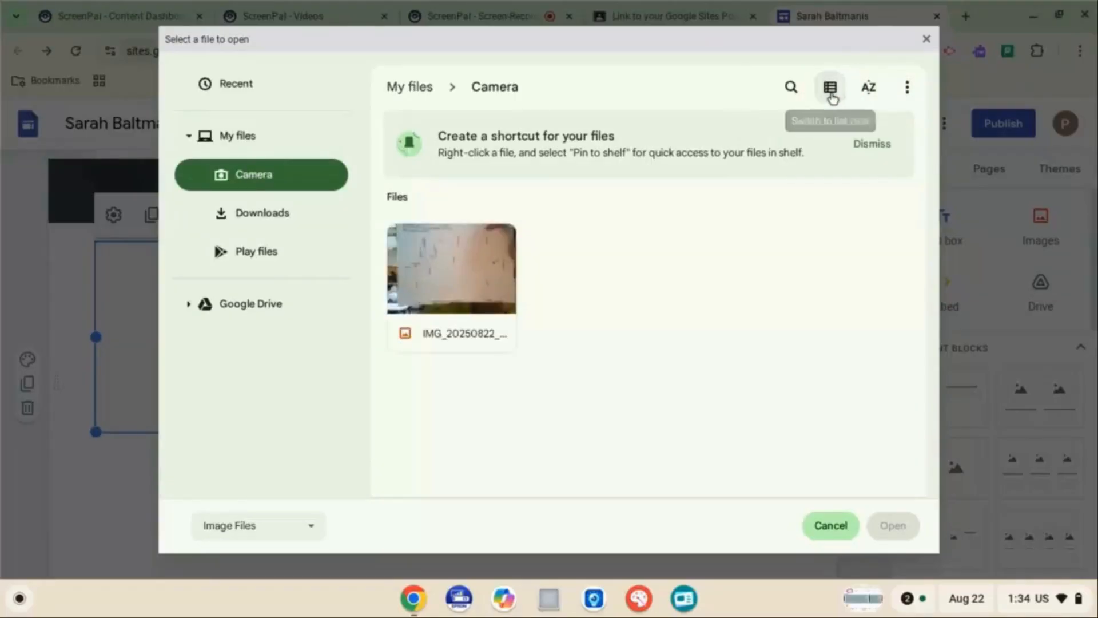
{"action": "left_click", "coordinate": [831, 89]}
{"action": "left_click", "coordinate": [830, 88]}
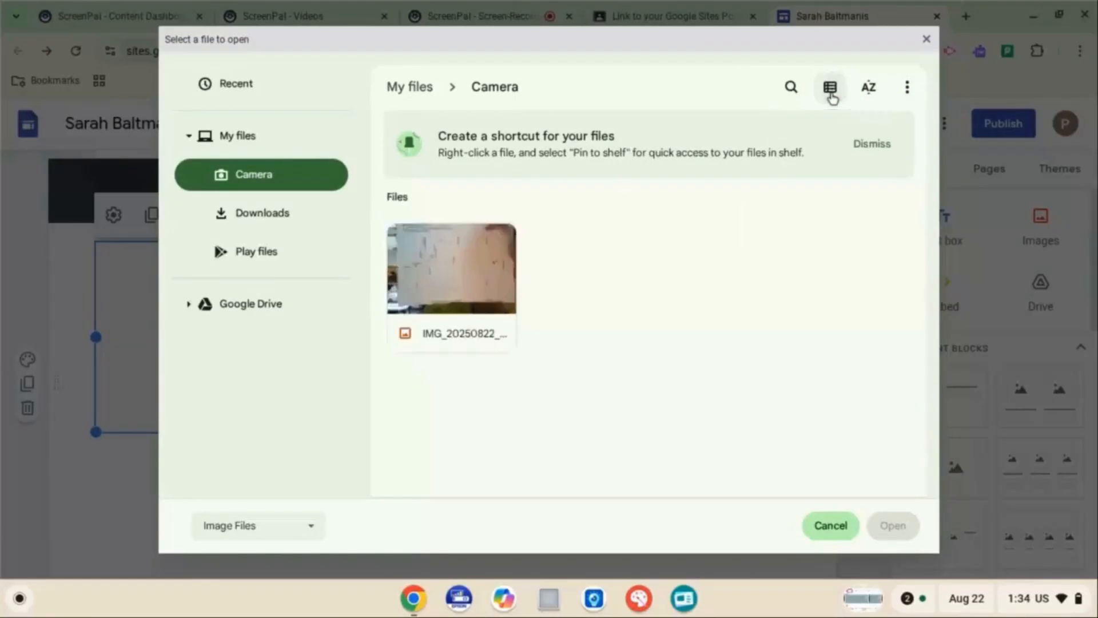
{"action": "left_click", "coordinate": [831, 90]}
{"action": "left_click", "coordinate": [831, 89]}
{"action": "left_click", "coordinate": [474, 287]}
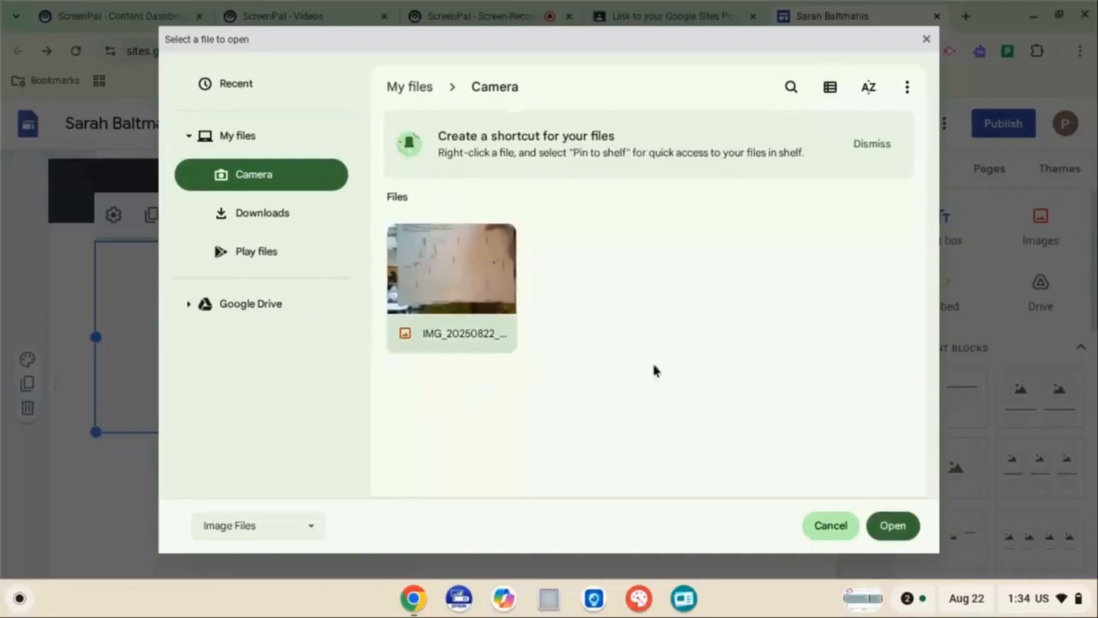
{"action": "left_click", "coordinate": [884, 535]}
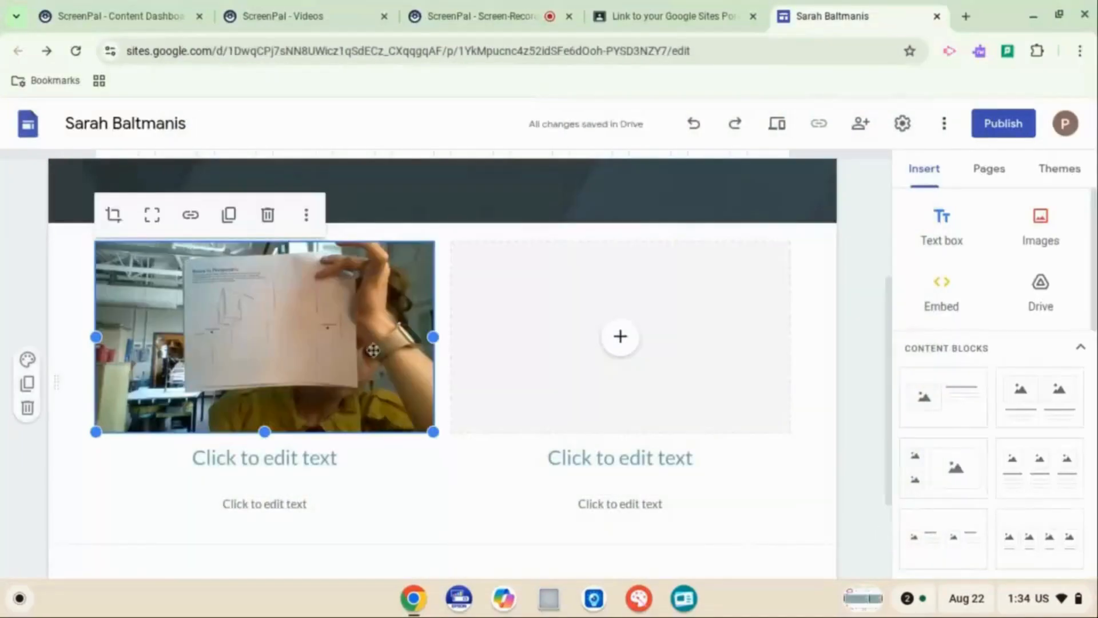
Zoom into the uploaded photo so the drawing fills the image frame
{"action": "double_click", "coordinate": [248, 327]}
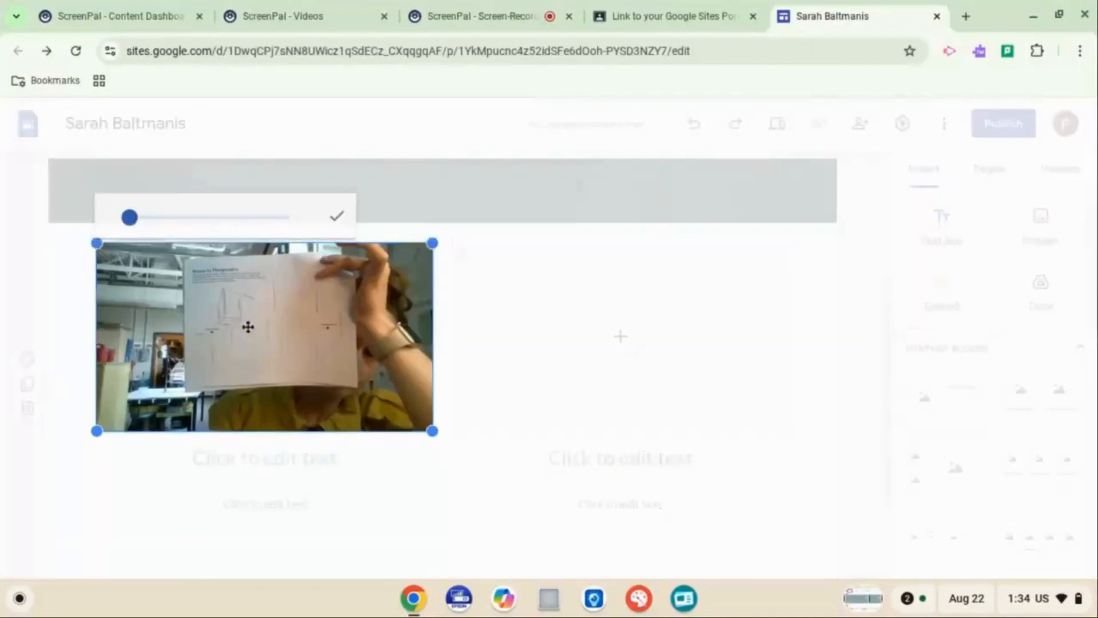
{"action": "left_click_drag", "start_coordinate": [129, 226], "coordinate": [154, 218]}
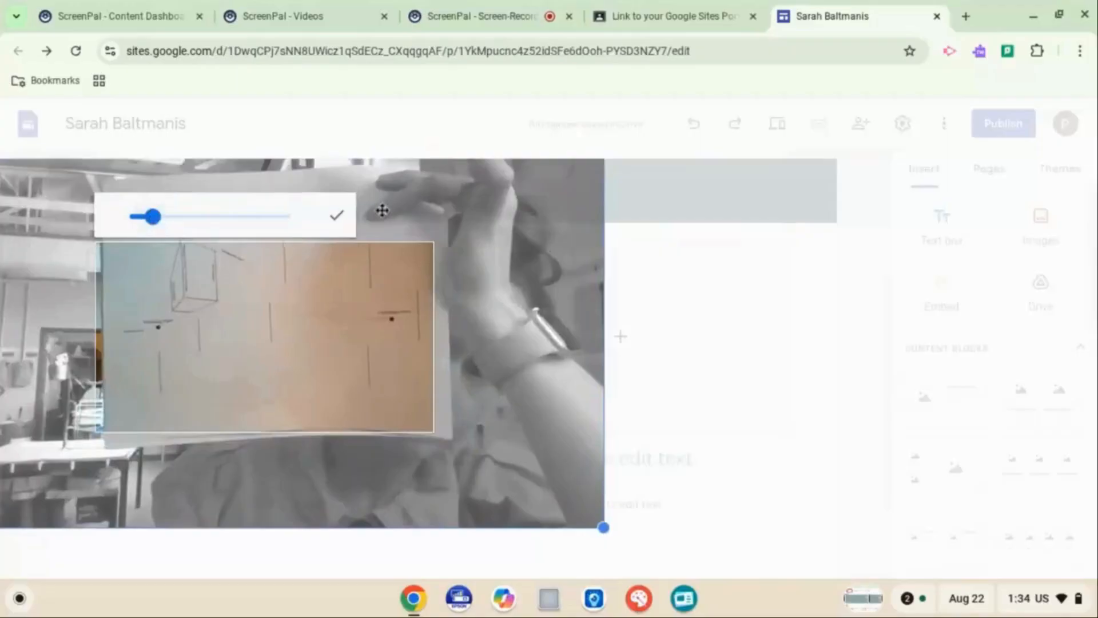
{"action": "left_click", "coordinate": [338, 218]}
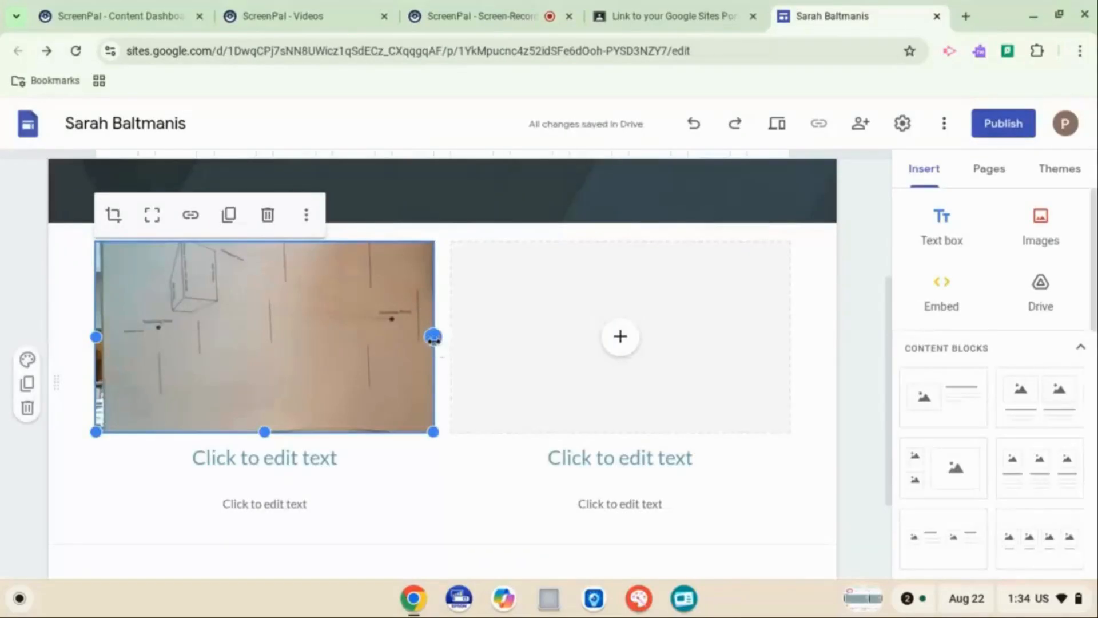
{"action": "mouse_move", "coordinate": [433, 338]}
{"action": "left_mouse_down"}
{"action": "mouse_move", "coordinate": [250, 337]}
{"action": "mouse_move", "coordinate": [433, 338]}
{"action": "left_mouse_up"}
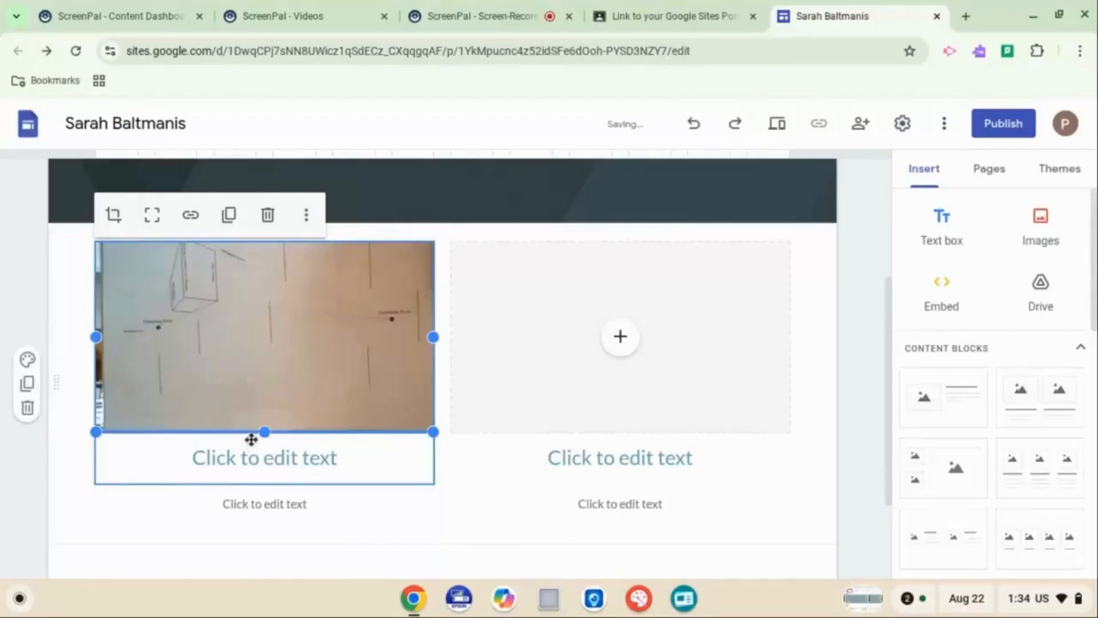
Resize the image block and readjust the photo's zoom and framing on the drawing
{"action": "mouse_move", "coordinate": [265, 434]}
{"action": "left_mouse_down"}
{"action": "mouse_move", "coordinate": [263, 309]}
{"action": "mouse_move", "coordinate": [264, 466]}
{"action": "mouse_move", "coordinate": [264, 403]}
{"action": "mouse_move", "coordinate": [265, 421]}
{"action": "left_mouse_up"}
{"action": "double_click", "coordinate": [261, 293]}
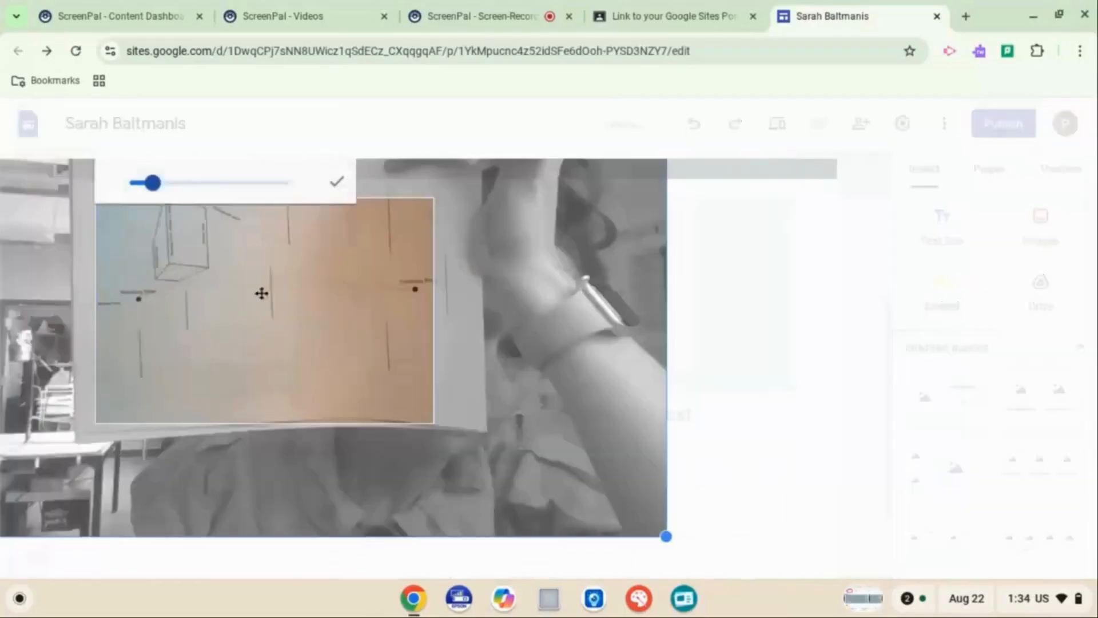
{"action": "mouse_move", "coordinate": [167, 186]}
{"action": "left_mouse_down"}
{"action": "mouse_move", "coordinate": [191, 191]}
{"action": "mouse_move", "coordinate": [150, 193]}
{"action": "mouse_move", "coordinate": [160, 192]}
{"action": "left_mouse_up"}
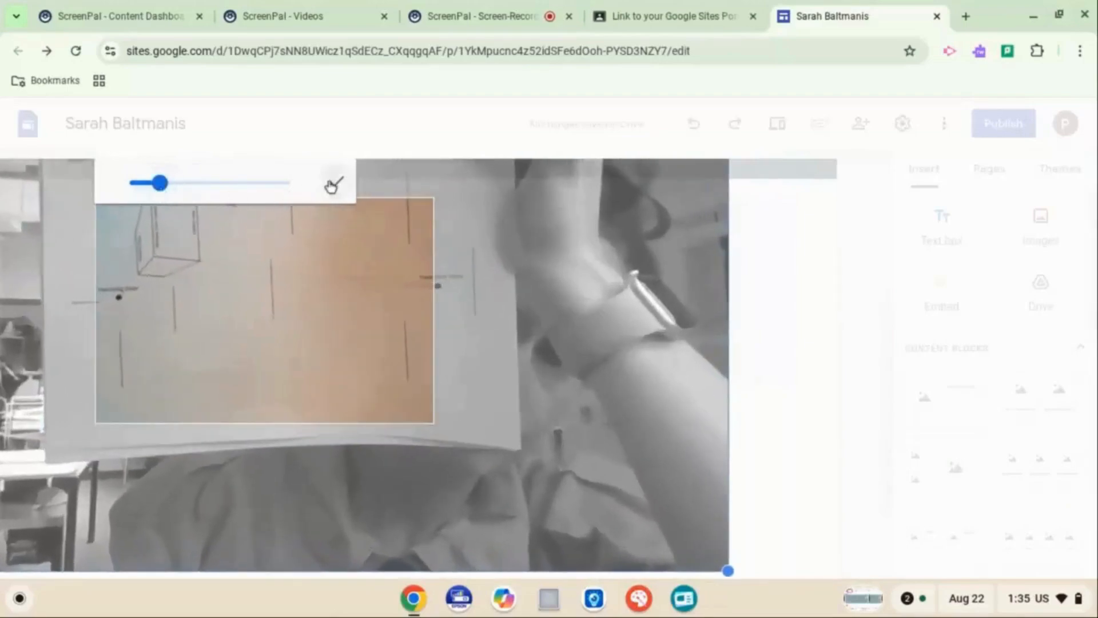
{"action": "left_click", "coordinate": [332, 184]}
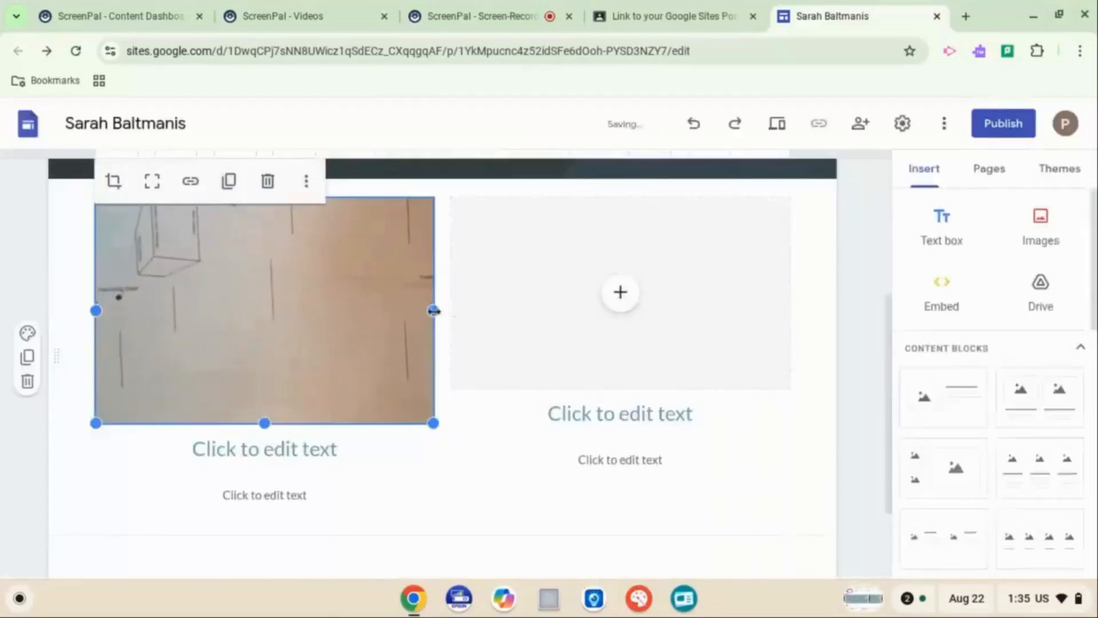
{"action": "mouse_move", "coordinate": [434, 311]}
{"action": "left_mouse_down"}
{"action": "mouse_move", "coordinate": [314, 311]}
{"action": "mouse_move", "coordinate": [433, 311]}
{"action": "left_mouse_up"}
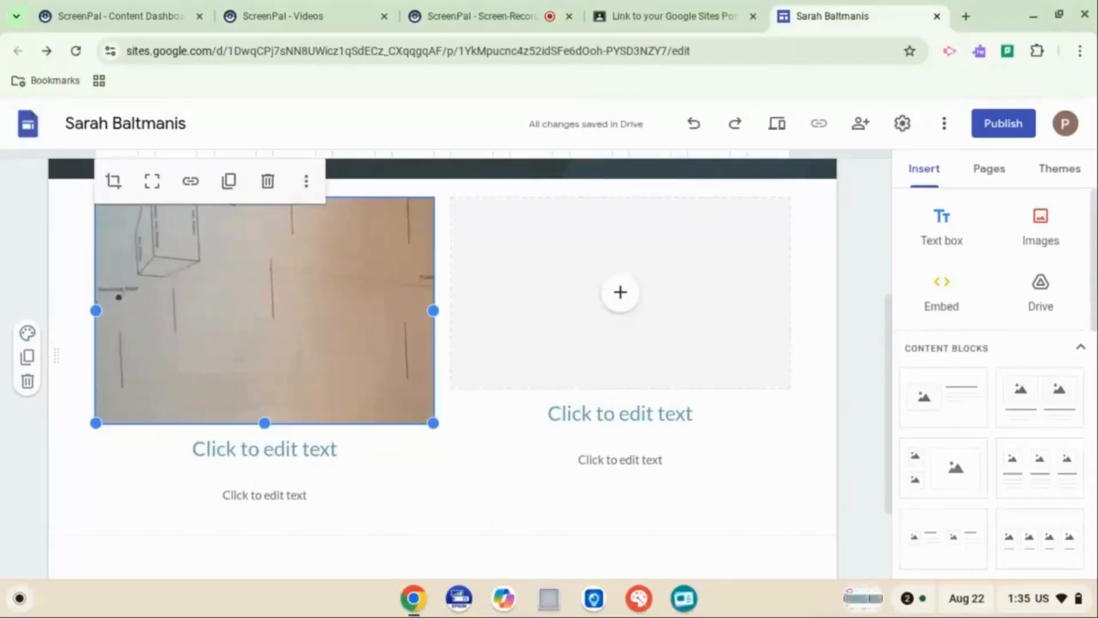
Enter the heading "Boxes in Perspective" under the uploaded photo
{"action": "left_click", "coordinate": [198, 459]}
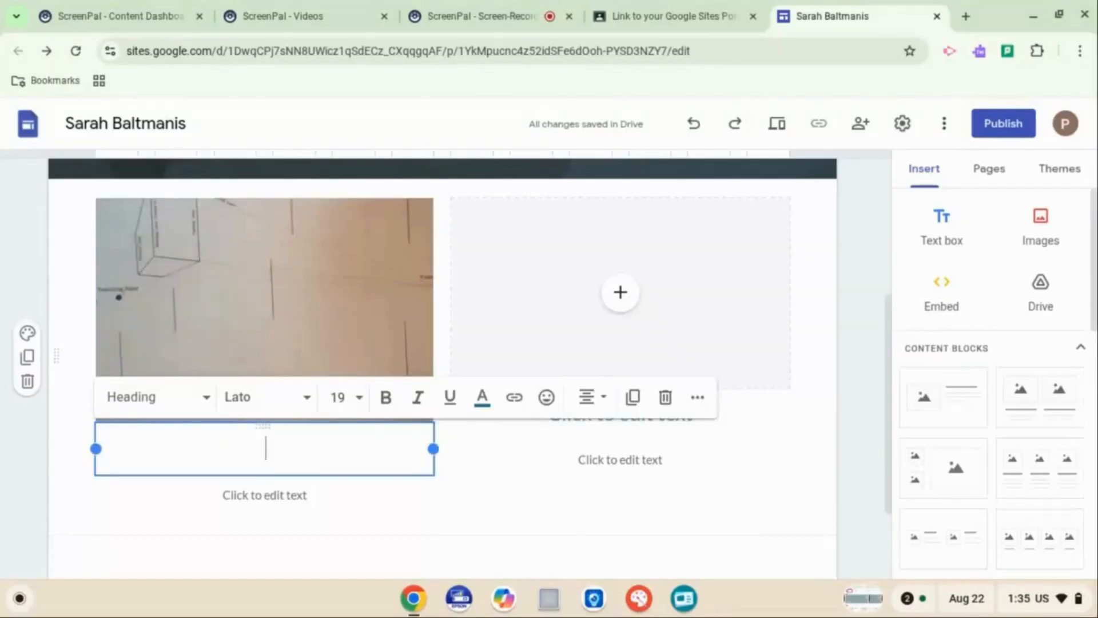
{"action": "type", "text": "Boxes in"}
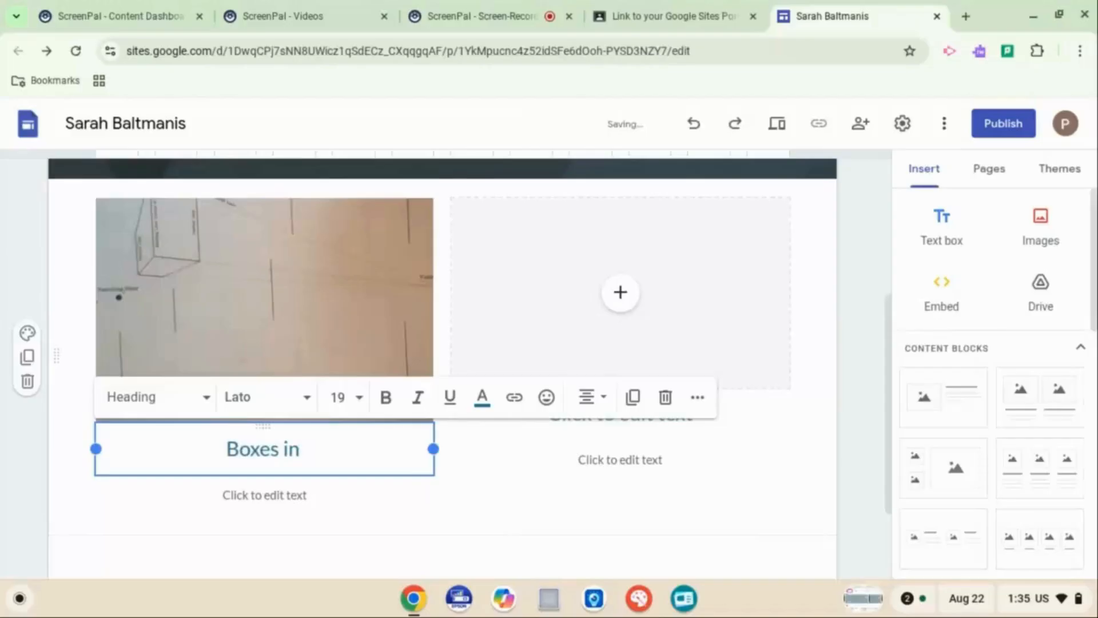
{"action": "type", "text": " Pe"}
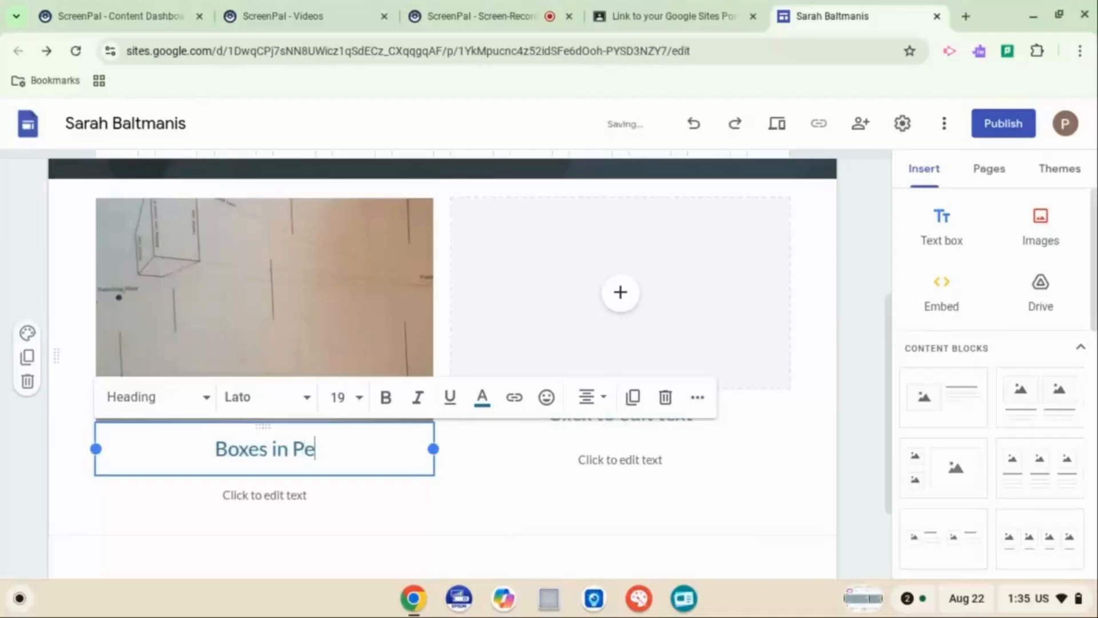
{"action": "type", "text": "rspective"}
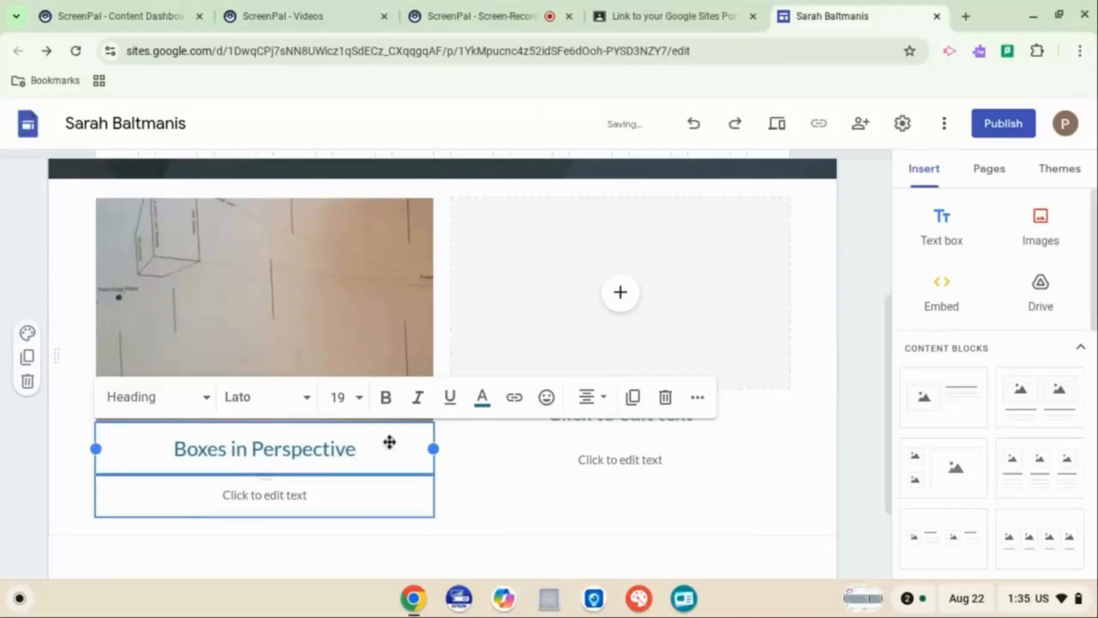
{"action": "left_click_drag", "start_coordinate": [361, 459], "coordinate": [179, 452]}
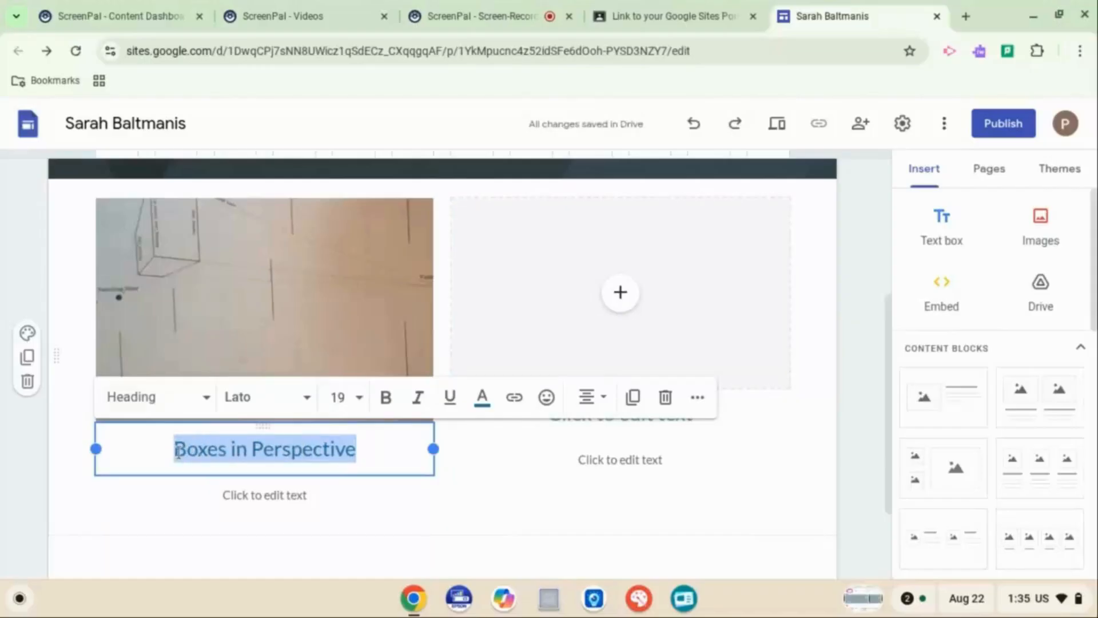
Write the caption under the heading explaining that 3 sentences, each with a capital and a period, under each picture earn 100%
{"action": "left_click", "coordinate": [265, 498]}
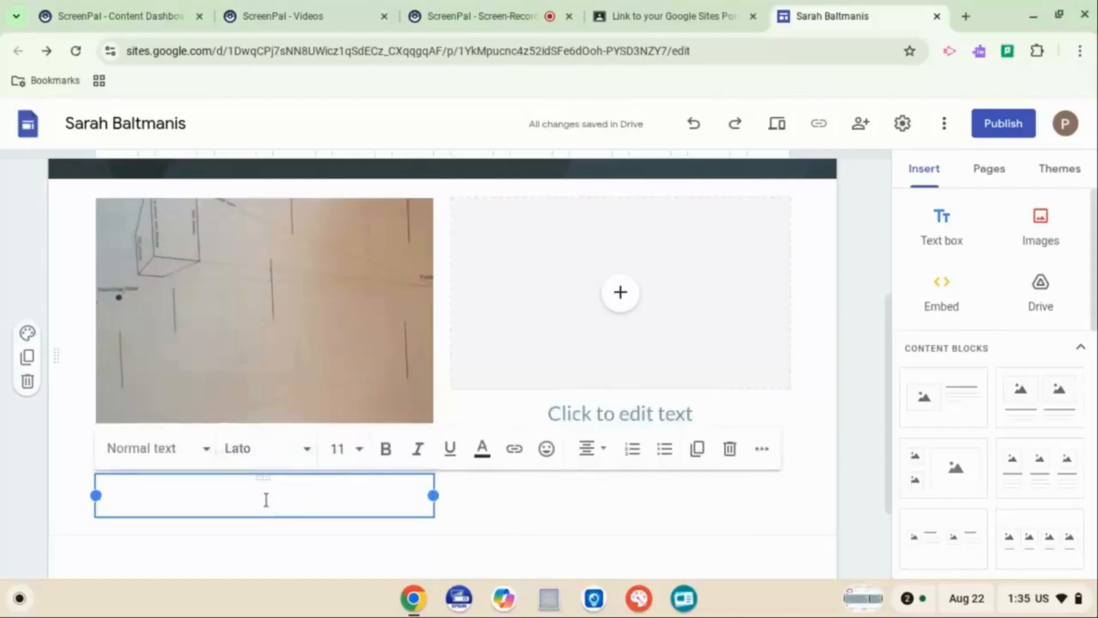
{"action": "type", "text": "T"}
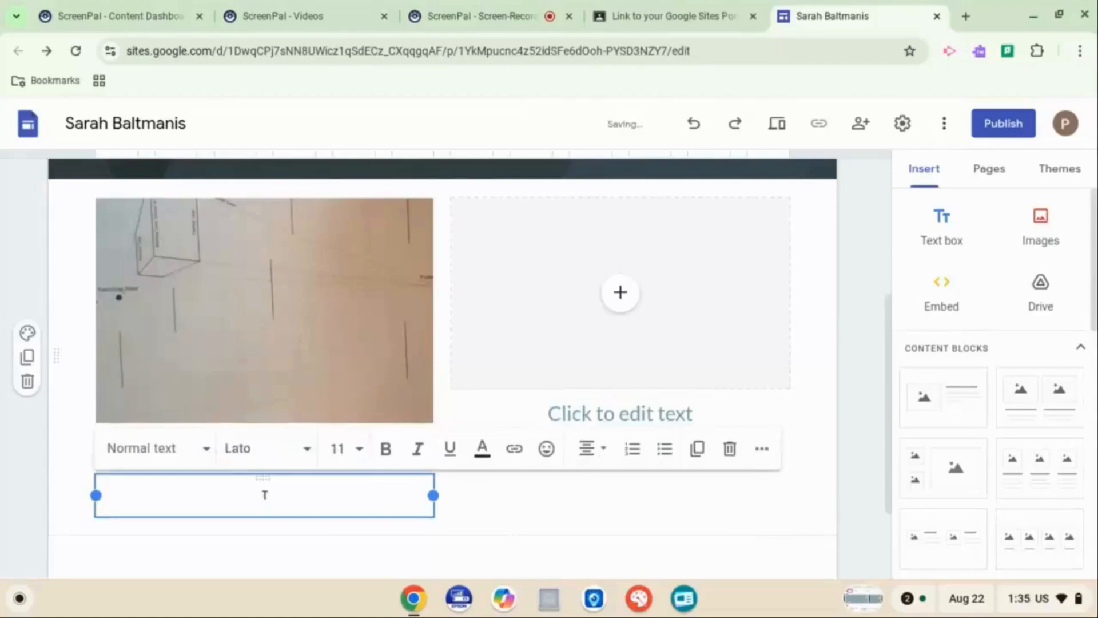
{"action": "type", "text": "ou need to writ"}
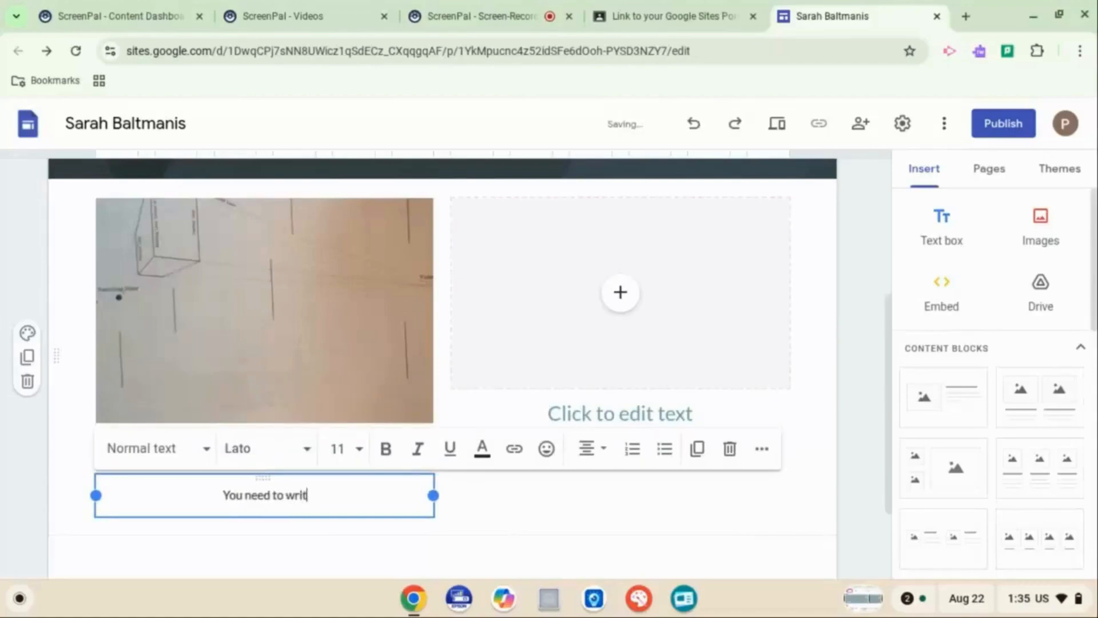
{"action": "type", "text": "e 3 s"}
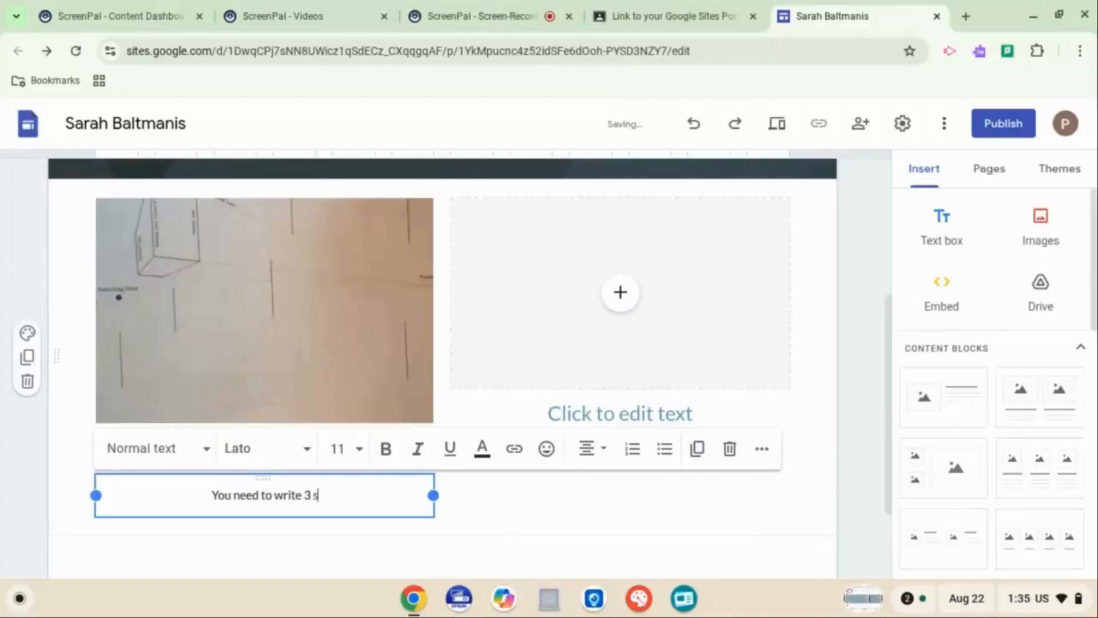
{"action": "type", "text": "entences"}
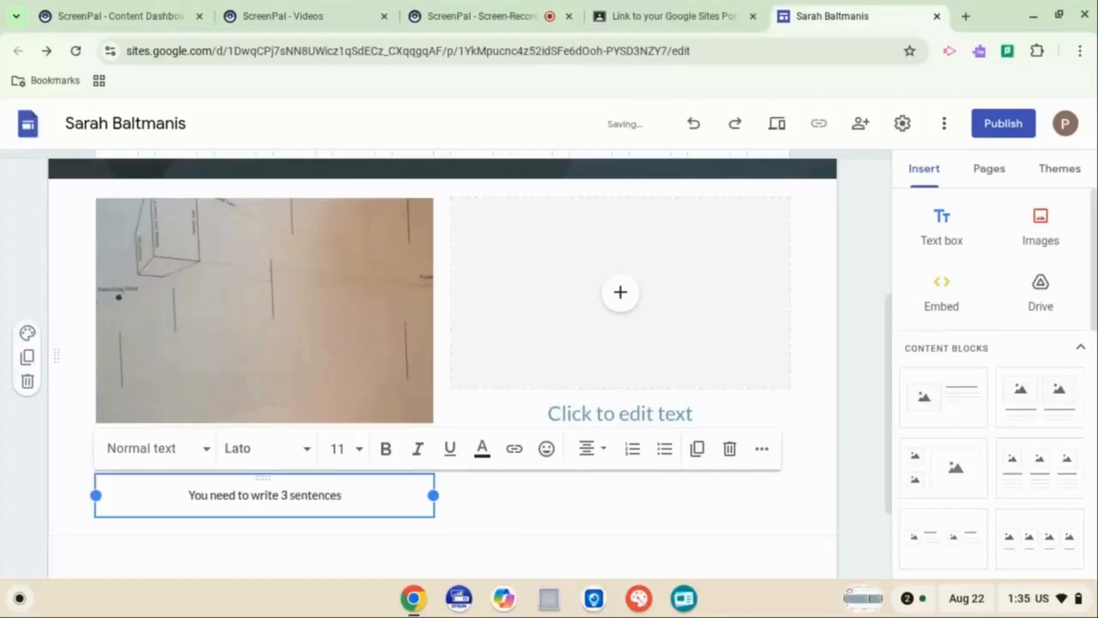
{"action": "type", "text": ".  E"}
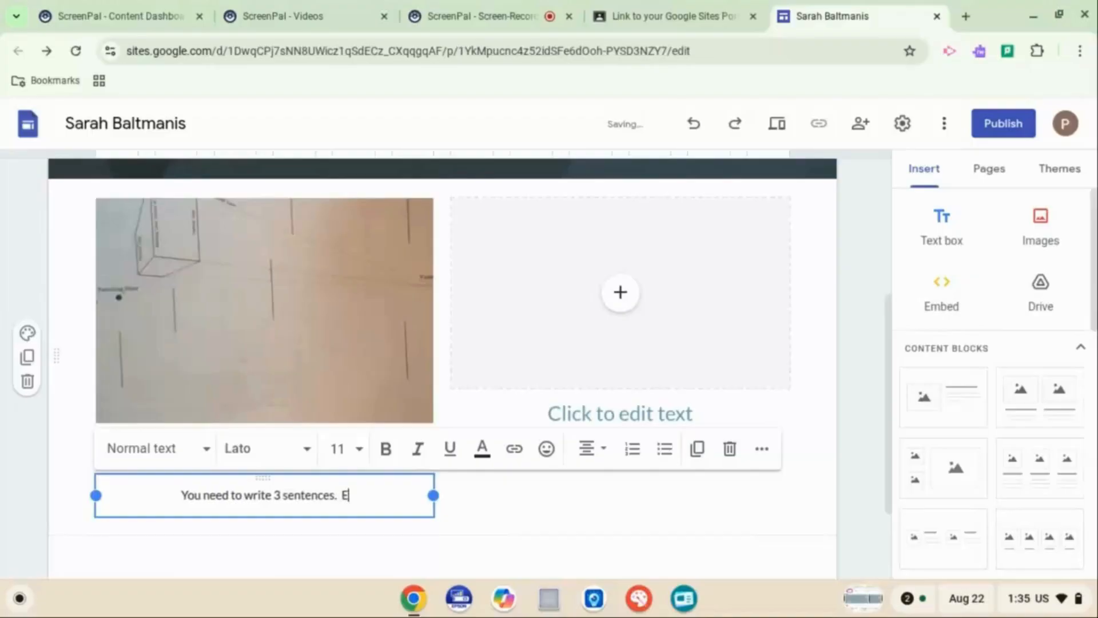
{"action": "type", "text": "ach sent"}
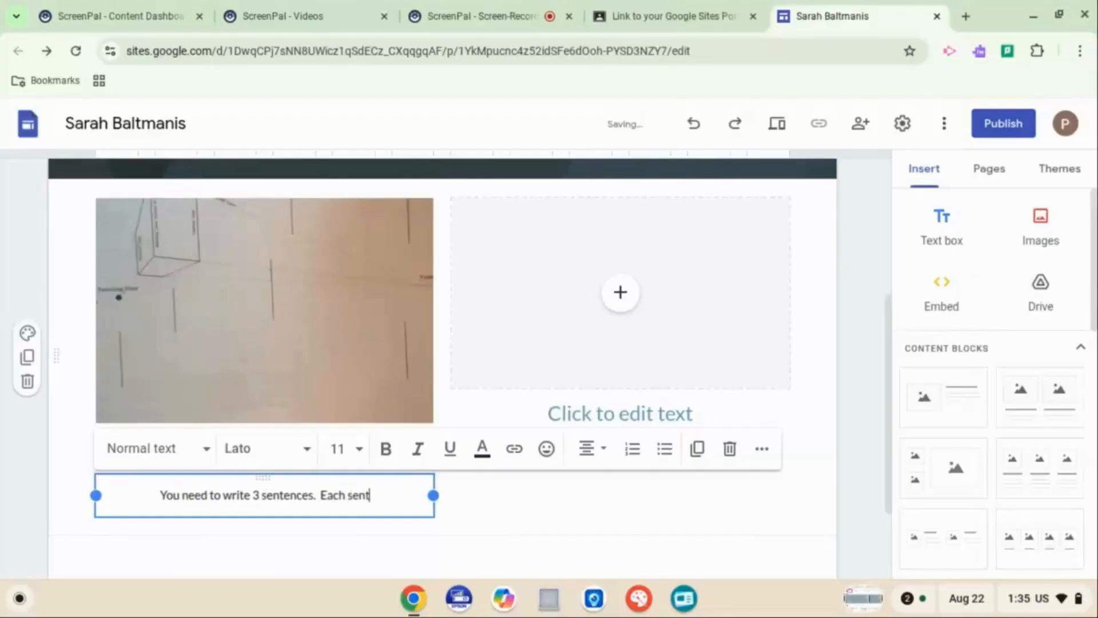
{"action": "type", "text": "ence needs to have a"}
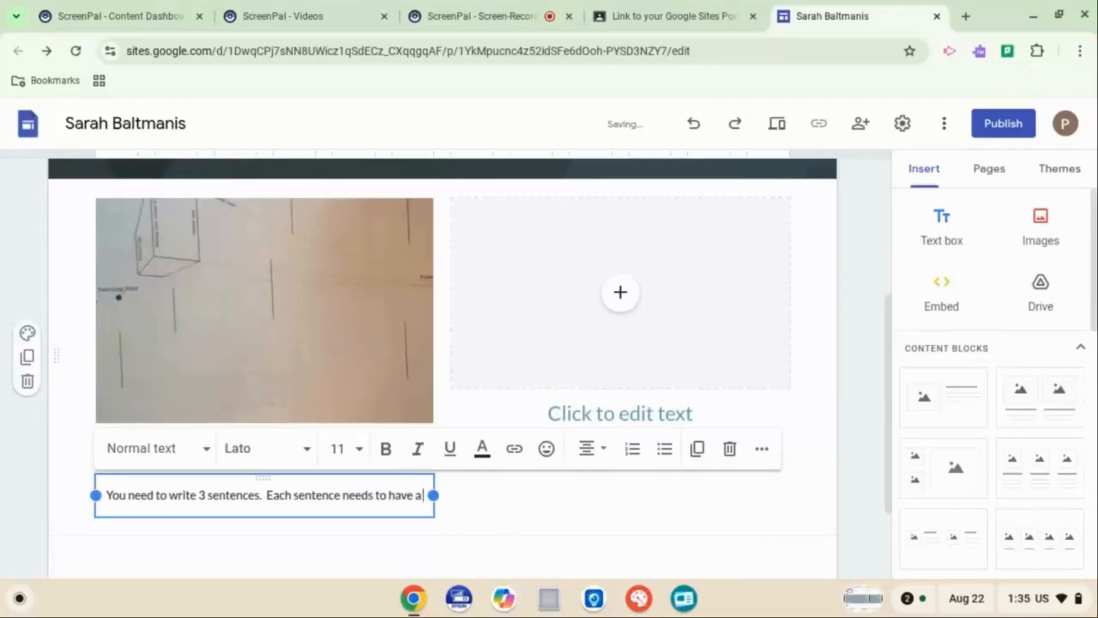
{"action": "type", "text": " capital at the start"}
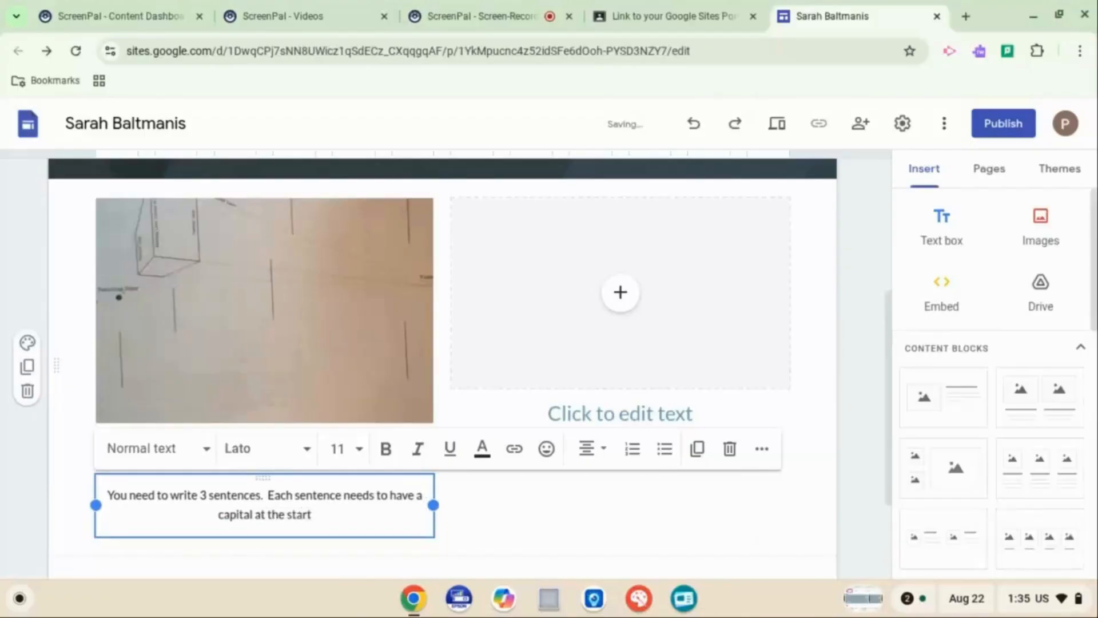
{"action": "type", "text": "and"}
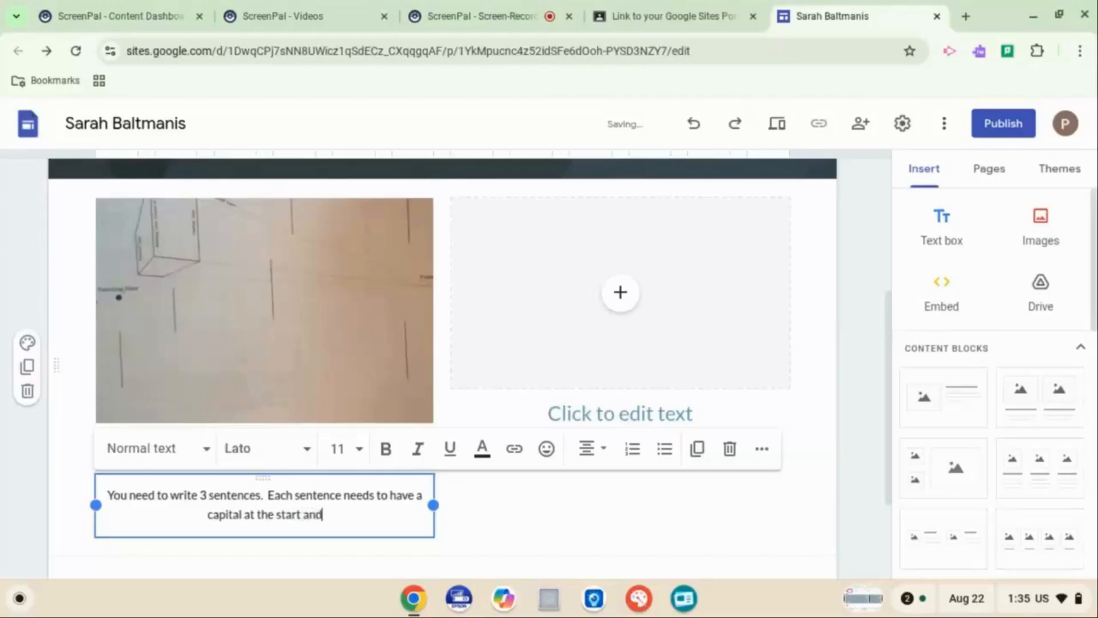
{"action": "type", "text": " a period a"}
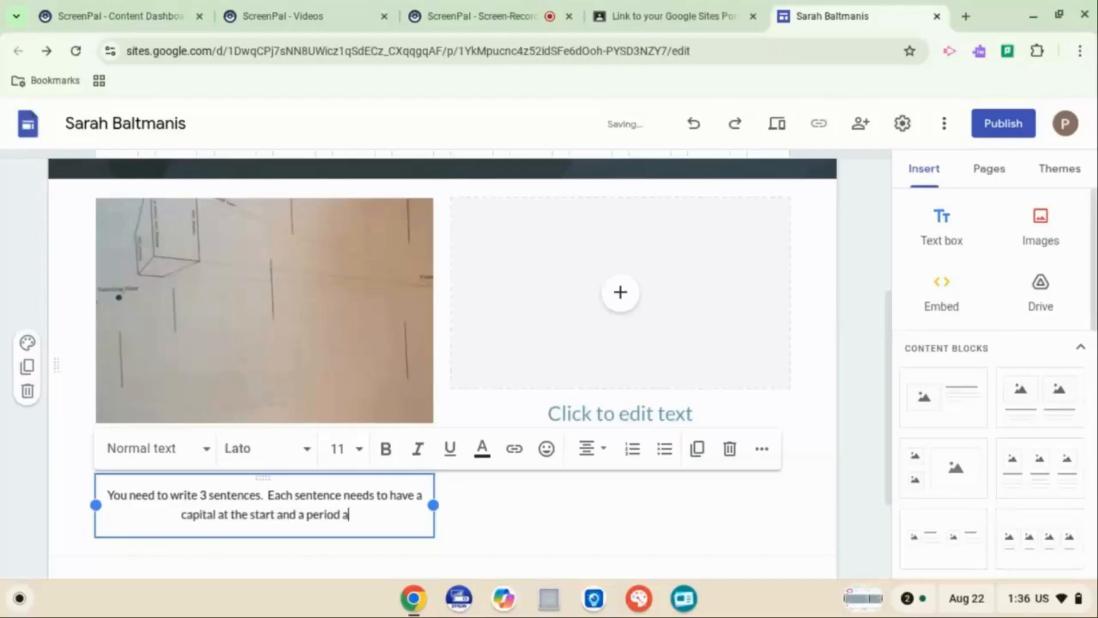
{"action": "type", "text": "t the end"}
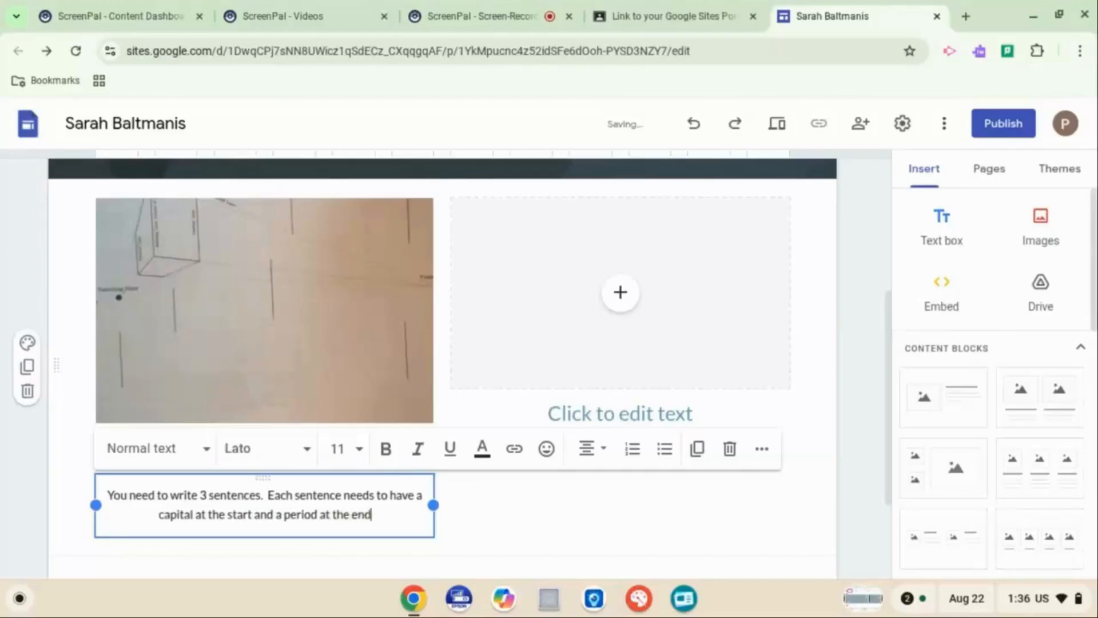
{"action": "type", "text": ". "}
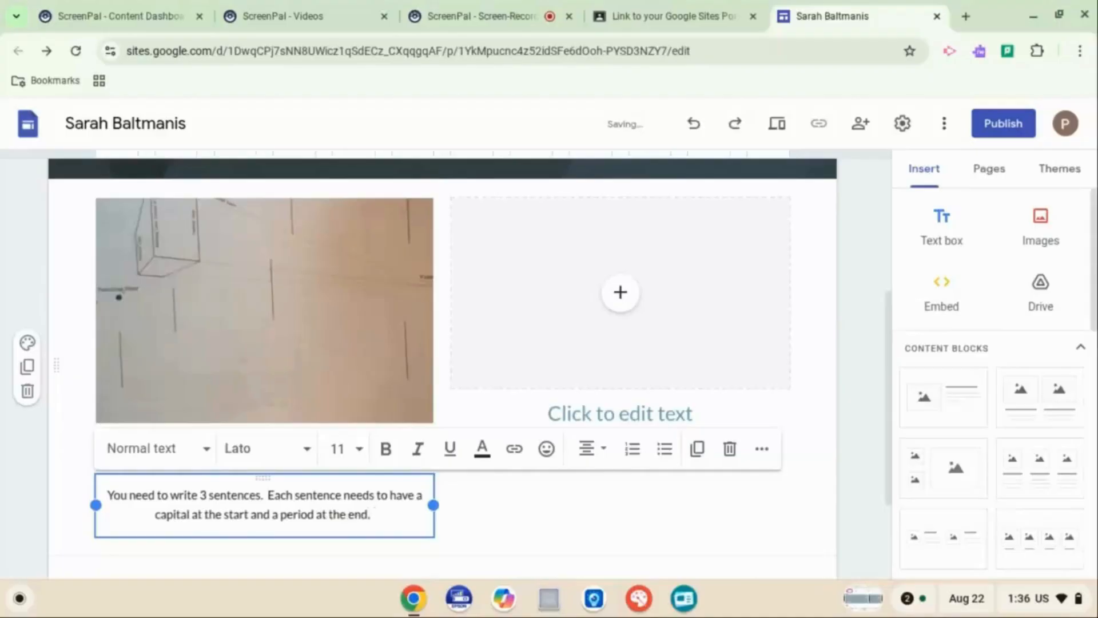
{"action": "type", "text": " If you"}
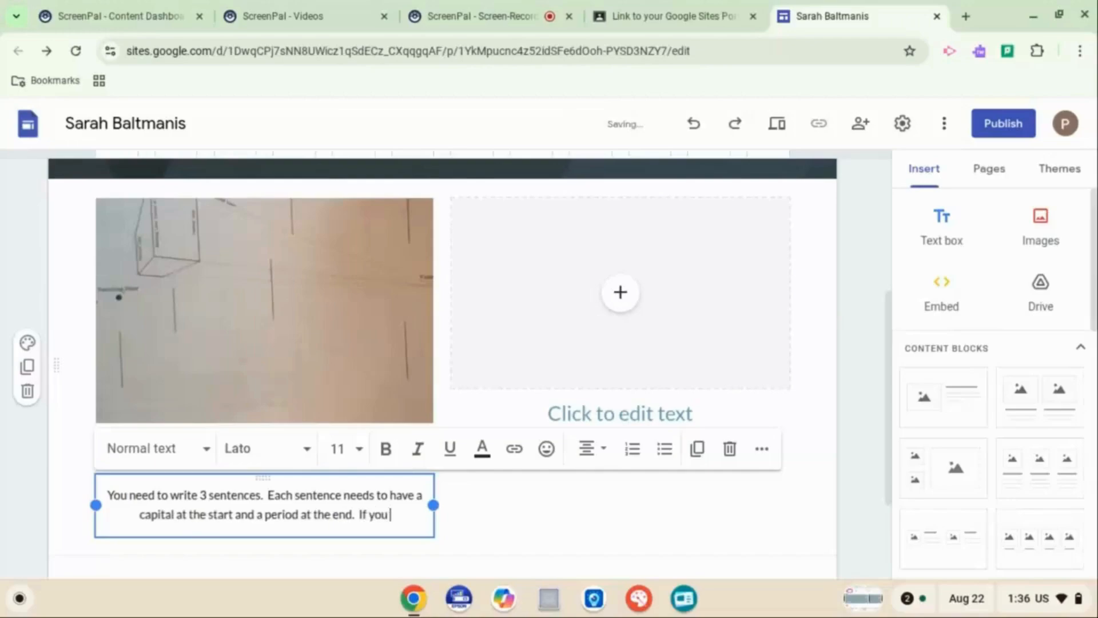
{"action": "type", "text": " have a p"}
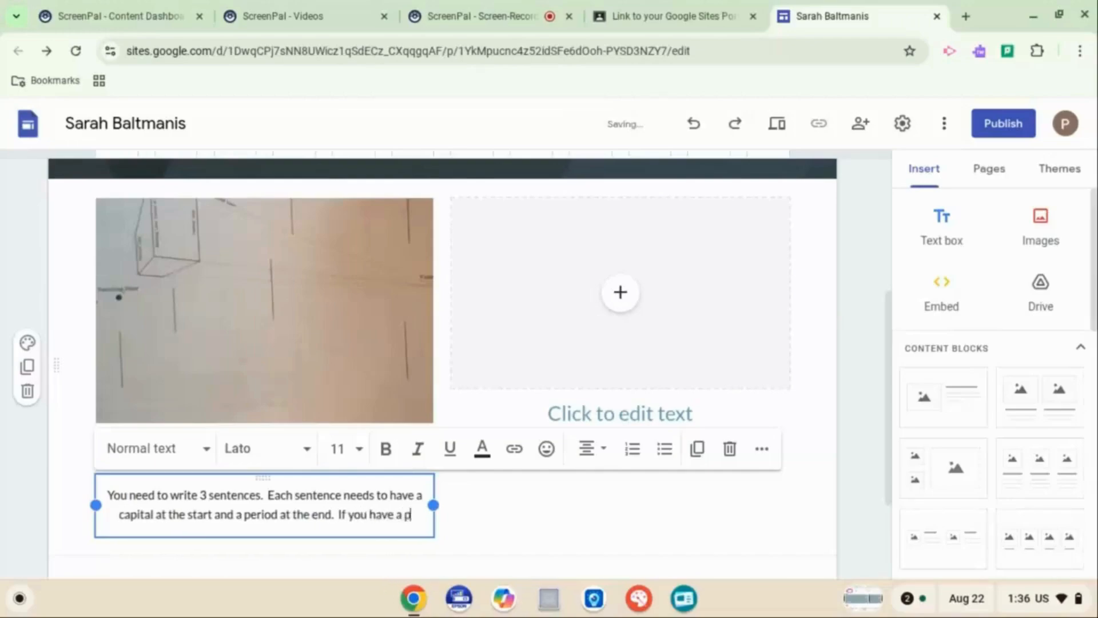
{"action": "type", "text": "icture and"}
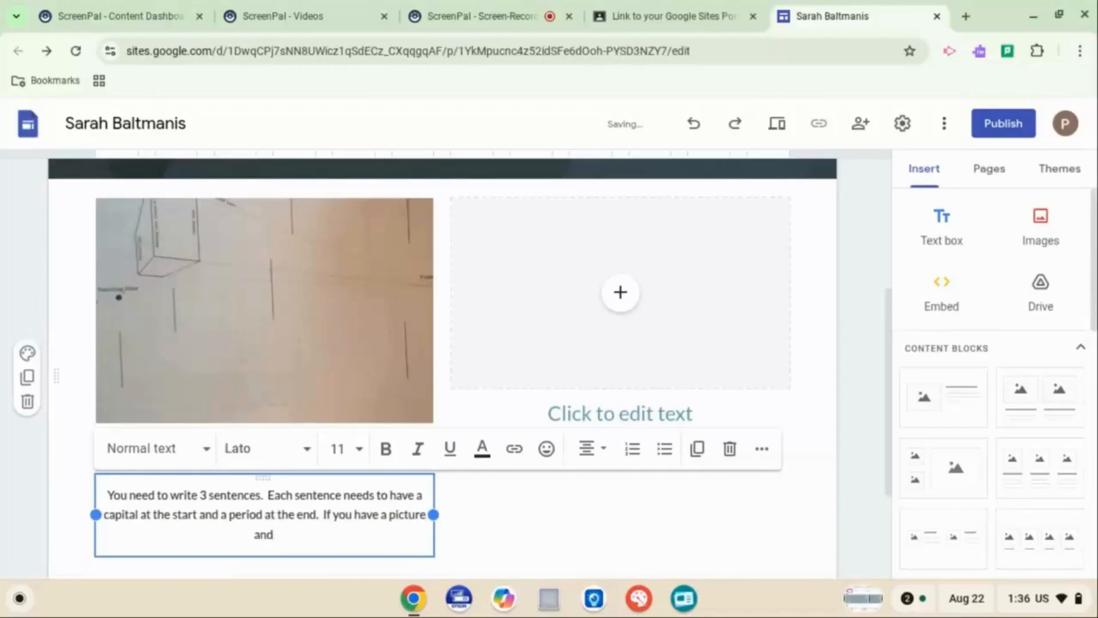
{"action": "type", "text": " 3 sentences"}
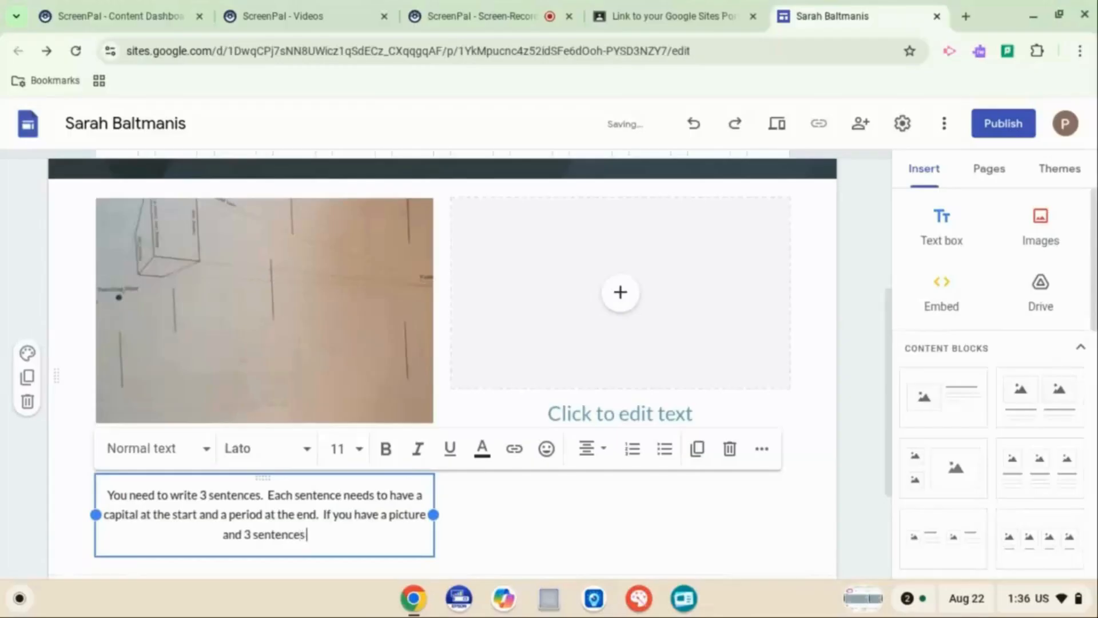
{"action": "type", "text": " und"}
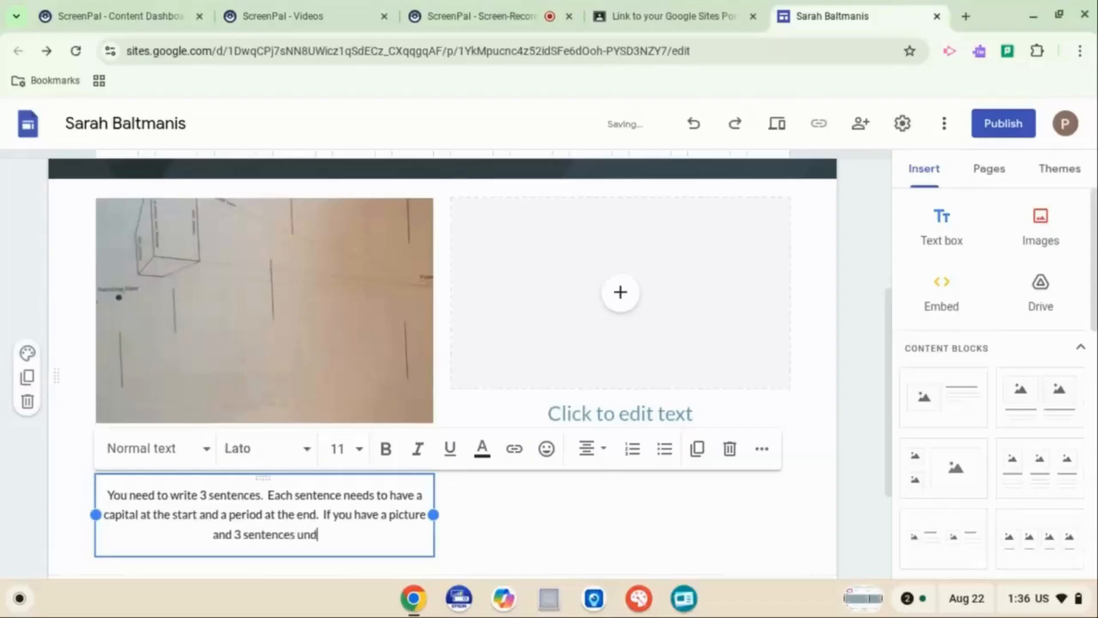
{"action": "type", "text": "er each p"}
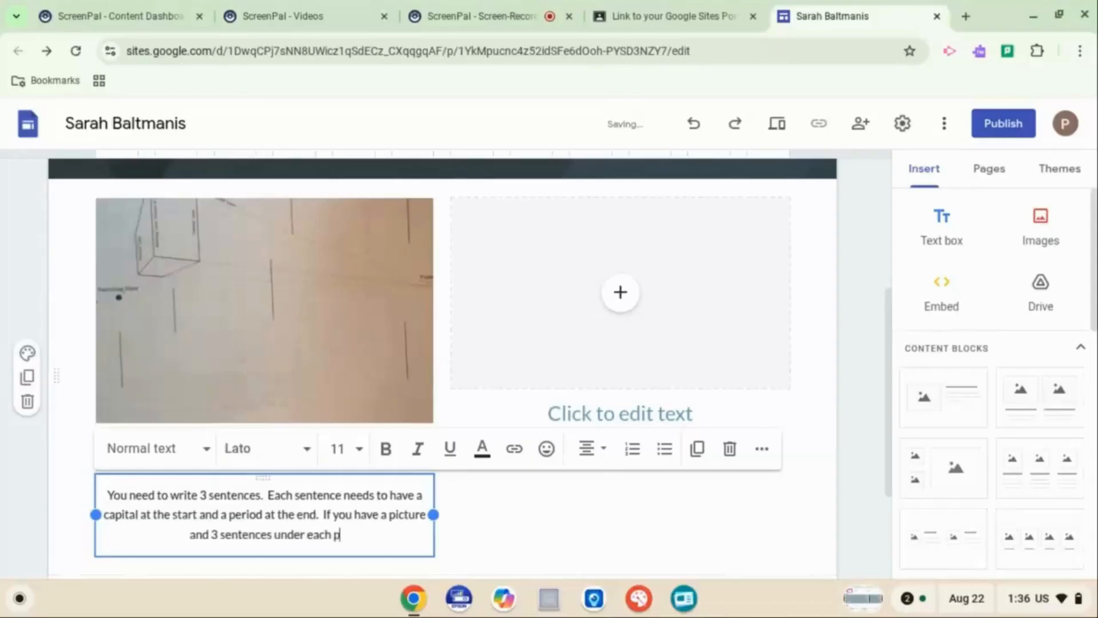
{"action": "type", "text": "icture y"}
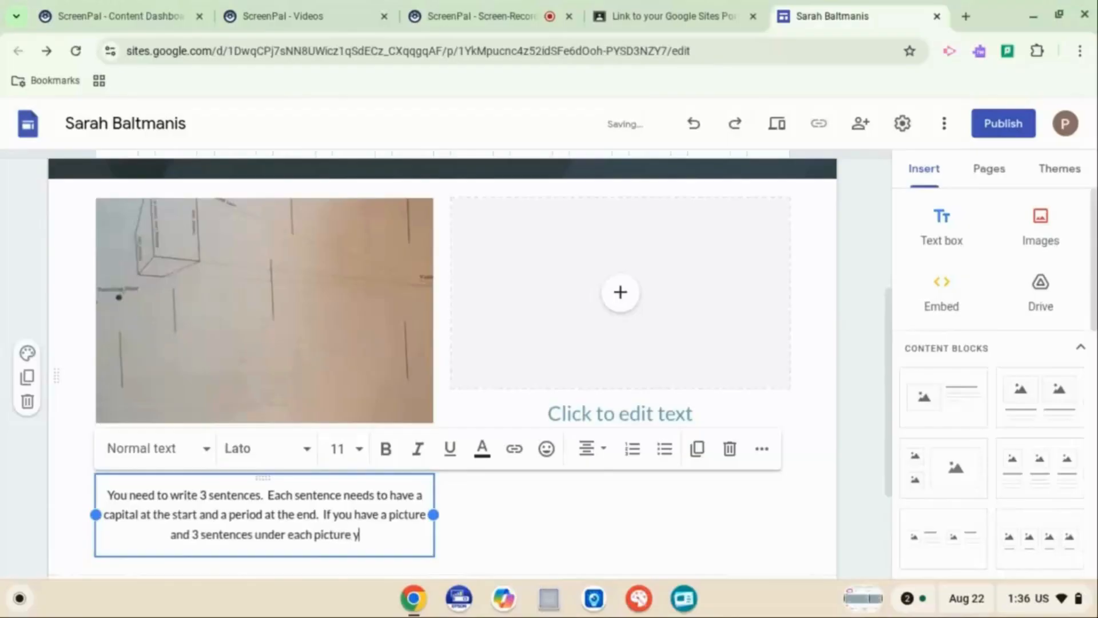
{"action": "type", "text": "ou get 1"}
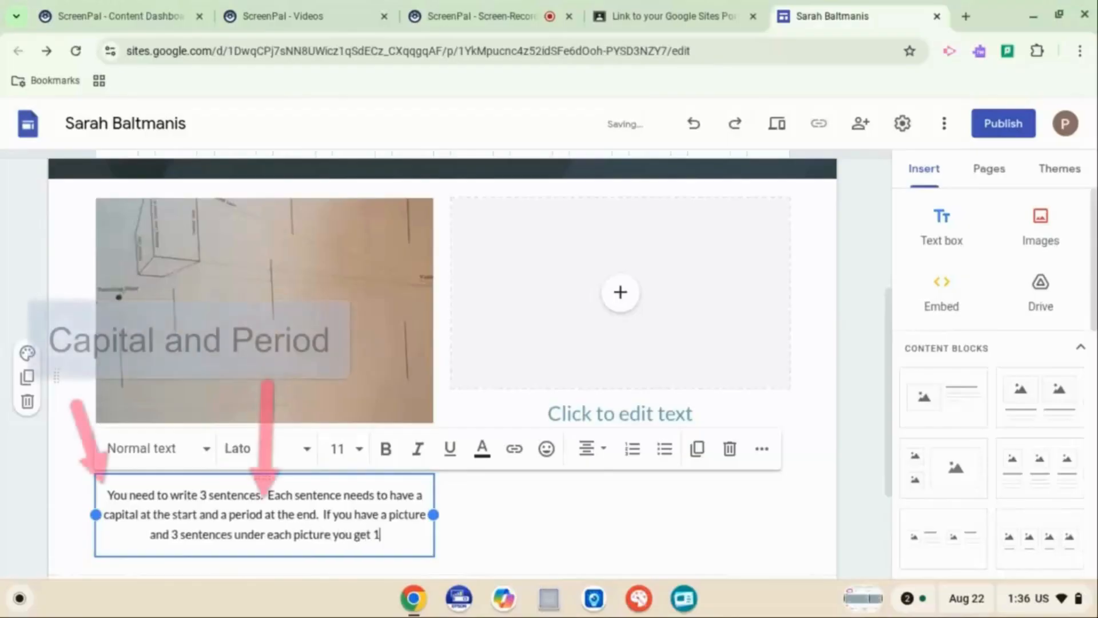
{"action": "type", "text": "00%"}
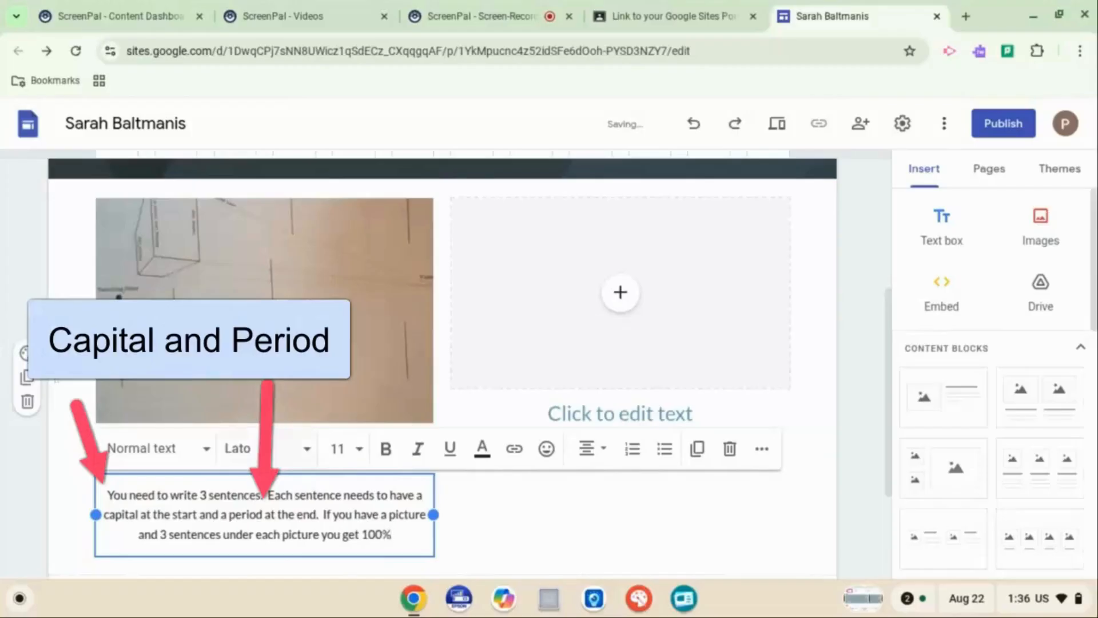
{"action": "type", "text": "!"}
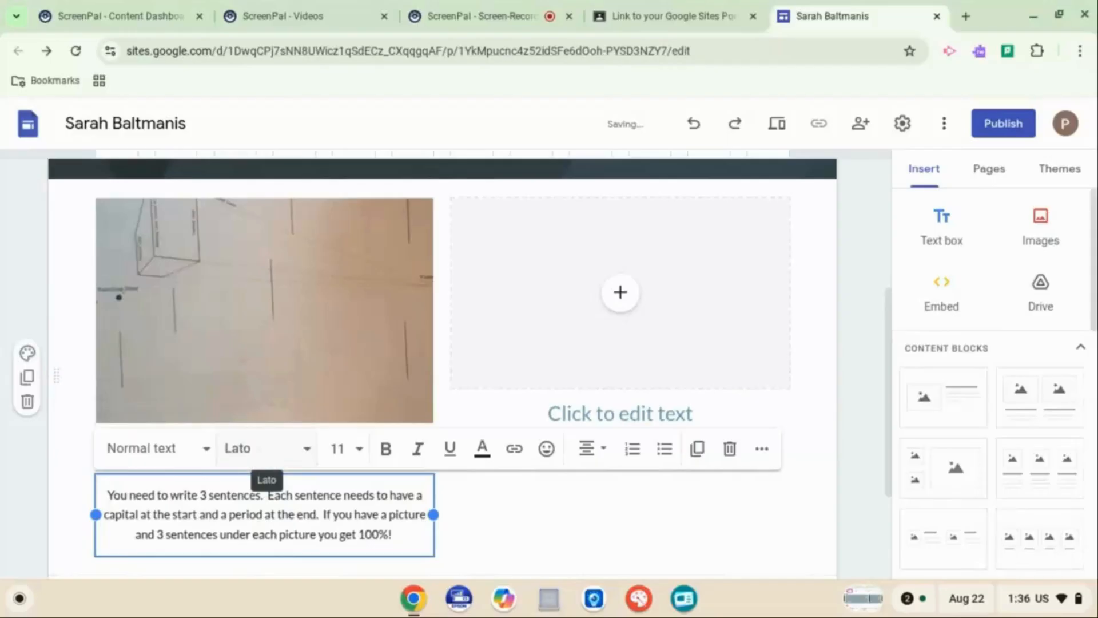
{"action": "left_click", "coordinate": [650, 522]}
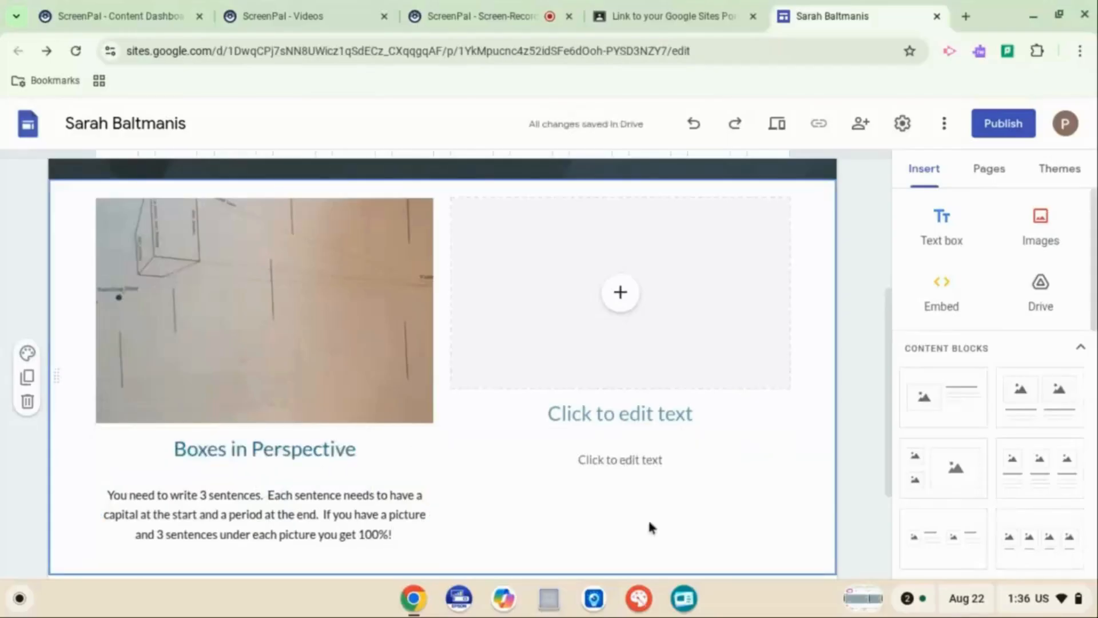
Insert a new text box at the top of the section, below the site header, and set its style to Heading
{"action": "left_click", "coordinate": [626, 301]}
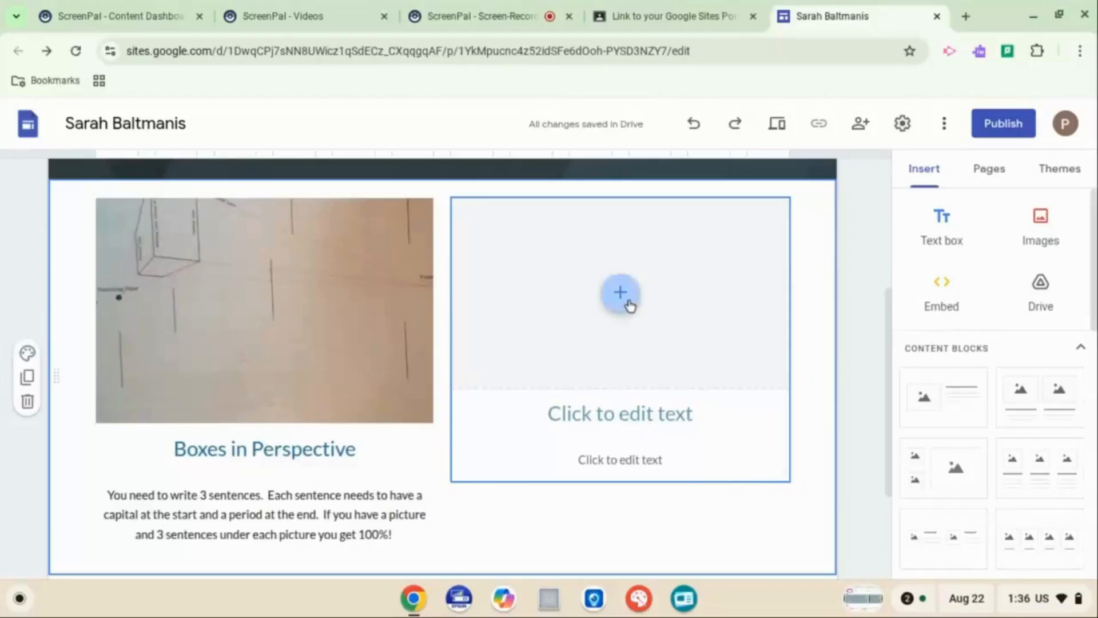
{"action": "scroll", "coordinate": [629, 304], "scroll_direction": "down", "scroll_amount": 1}
{"action": "scroll", "coordinate": [630, 304], "scroll_direction": "up", "scroll_amount": 4}
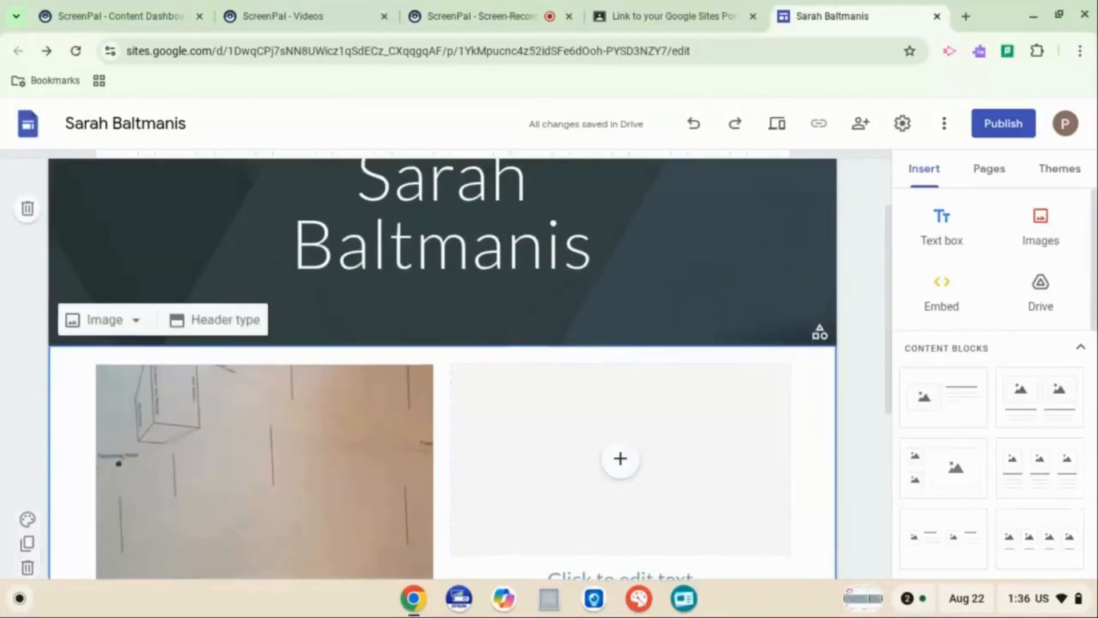
{"action": "scroll", "coordinate": [452, 369], "scroll_direction": "down", "scroll_amount": 1}
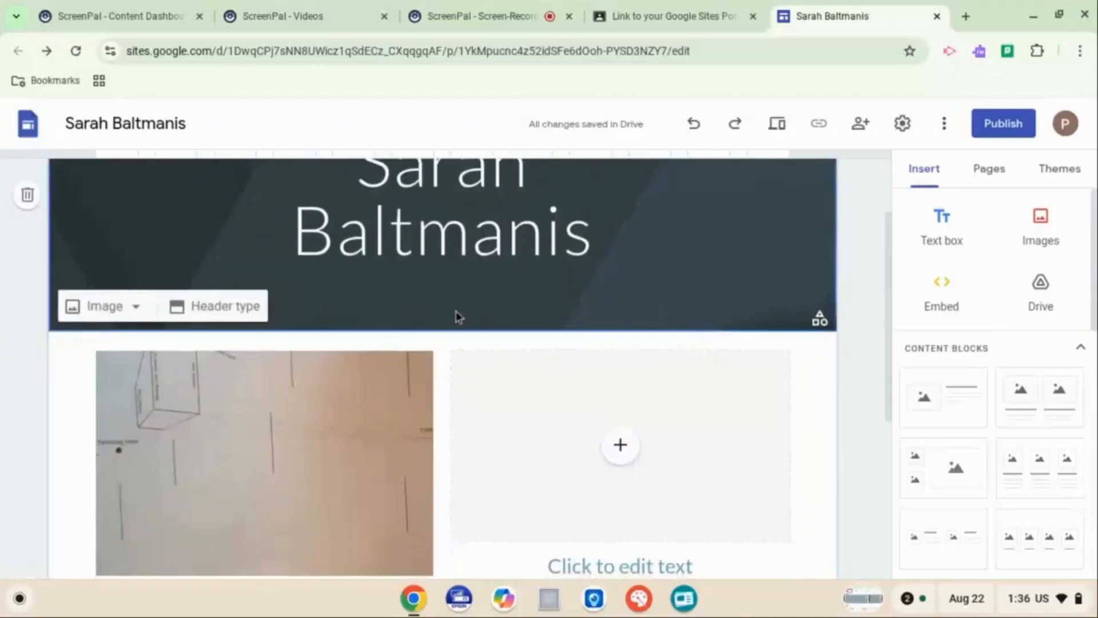
{"action": "left_click", "coordinate": [944, 237]}
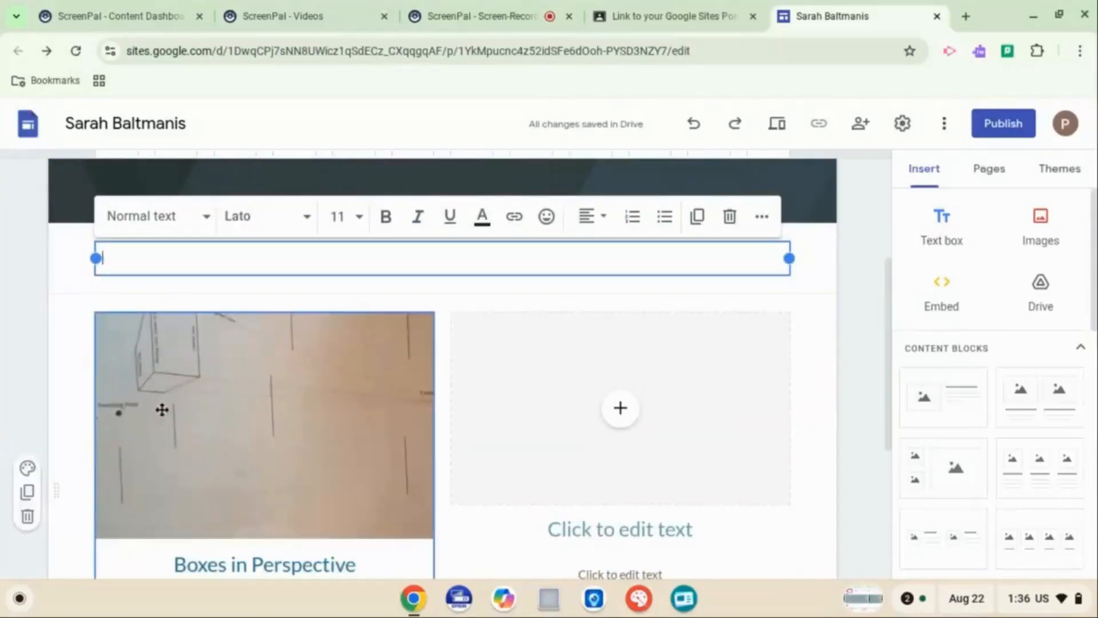
{"action": "left_click", "coordinate": [206, 217]}
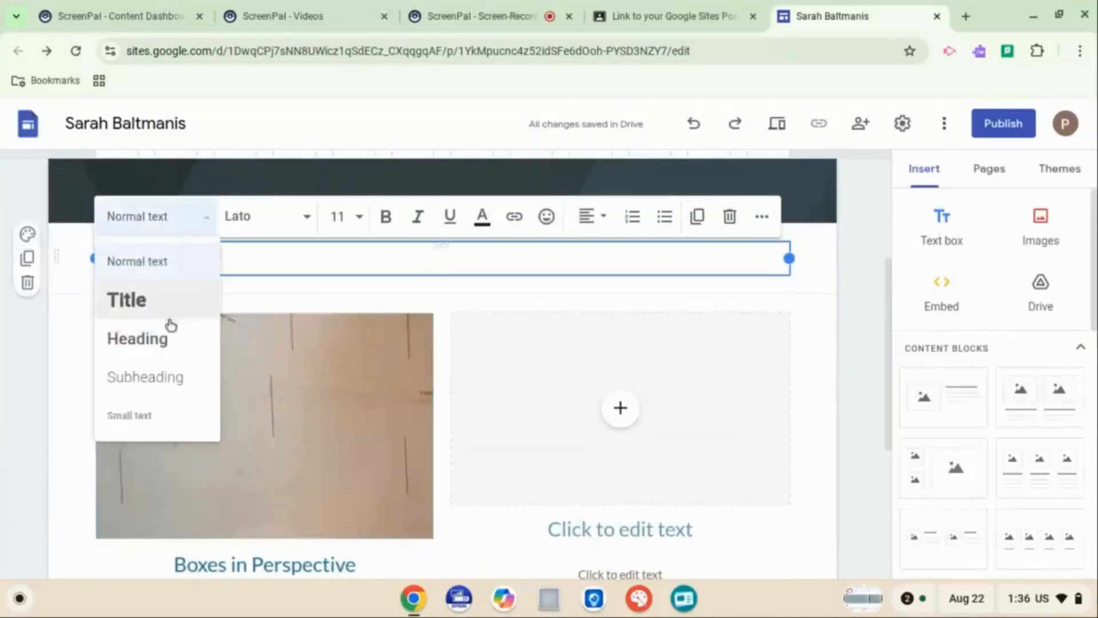
{"action": "left_click", "coordinate": [162, 342]}
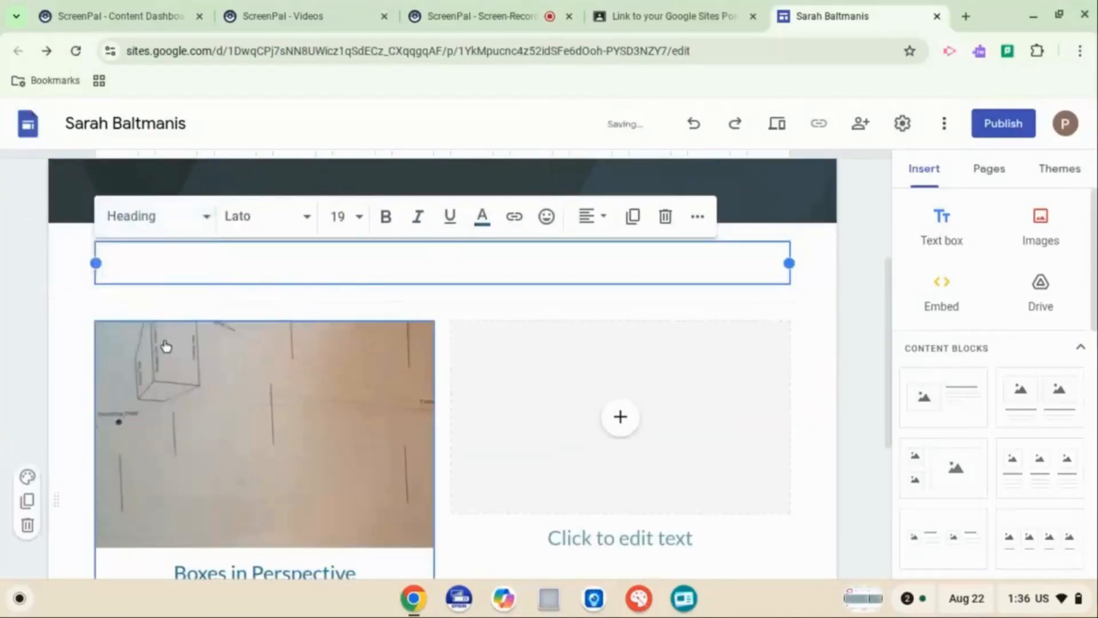
Enter the heading "Week 1" in the new text box above the artwork section
{"action": "type", "text": "Week 1"}
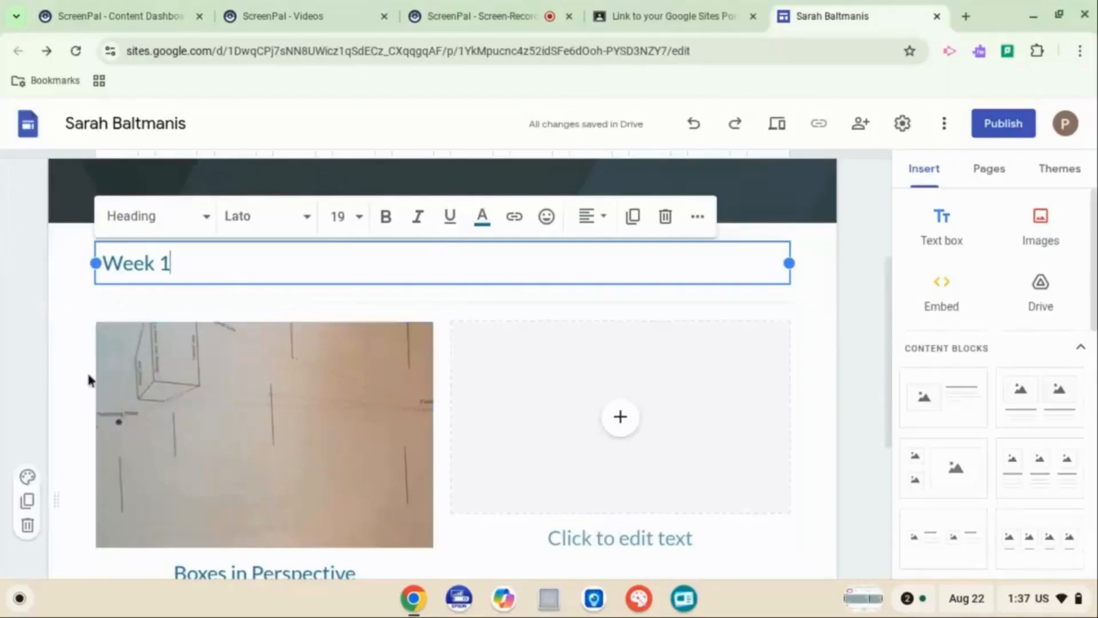
{"action": "left_click", "coordinate": [79, 338]}
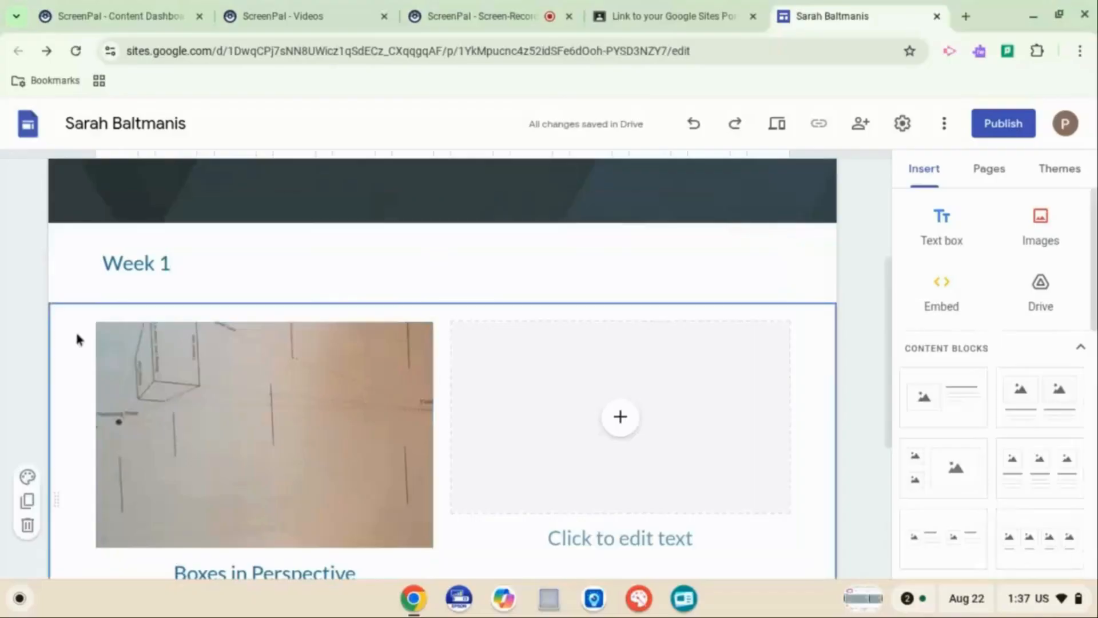
Scroll over the Week 1 section to review the photo, heading and caption
{"action": "scroll", "coordinate": [78, 338], "scroll_direction": "up", "scroll_amount": 1}
{"action": "scroll", "coordinate": [78, 338], "scroll_direction": "down", "scroll_amount": 3}
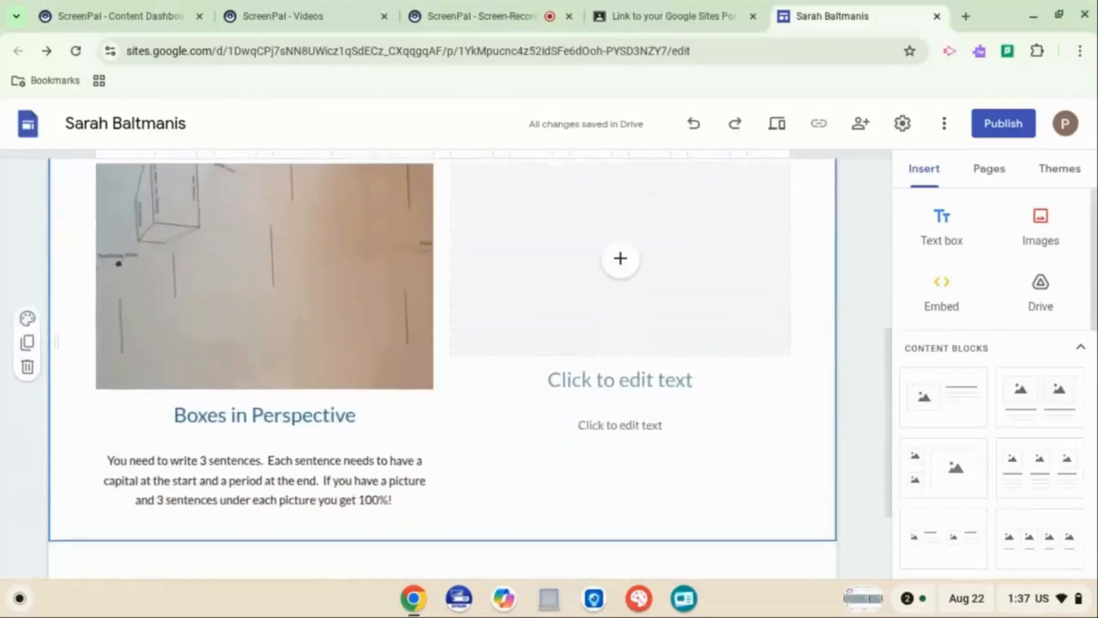
{"action": "scroll", "coordinate": [441, 366], "scroll_direction": "down", "scroll_amount": 2}
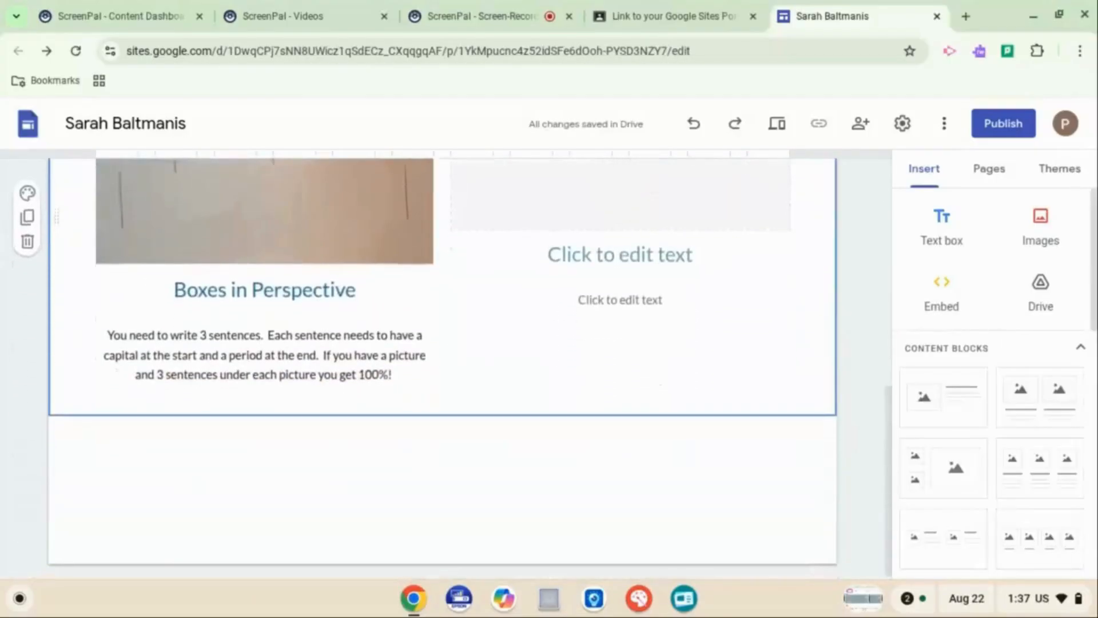
{"action": "scroll", "coordinate": [441, 366], "scroll_direction": "up", "scroll_amount": 4}
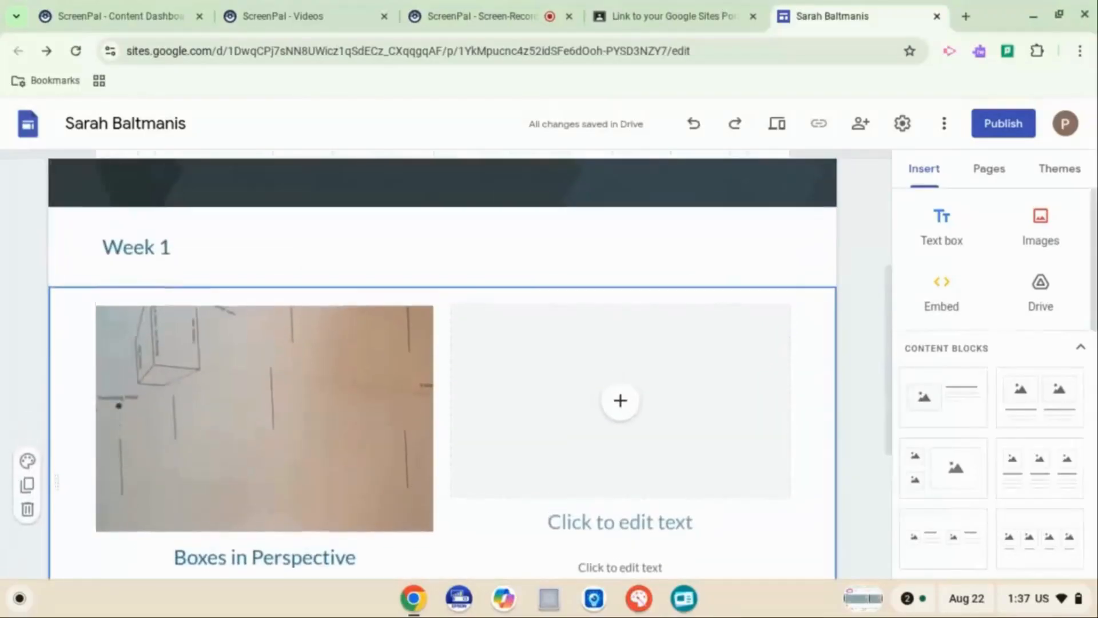
{"action": "scroll", "coordinate": [441, 366], "scroll_direction": "down", "scroll_amount": 2}
{"action": "scroll", "coordinate": [442, 367], "scroll_direction": "up", "scroll_amount": 2}
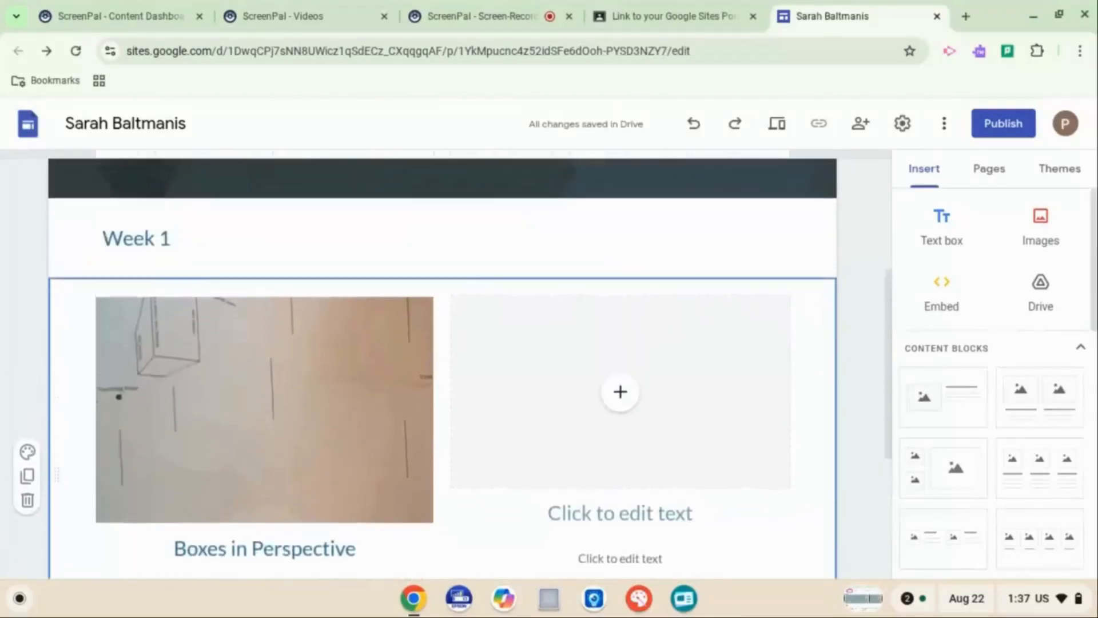
{"action": "scroll", "coordinate": [442, 366], "scroll_direction": "down", "scroll_amount": 1}
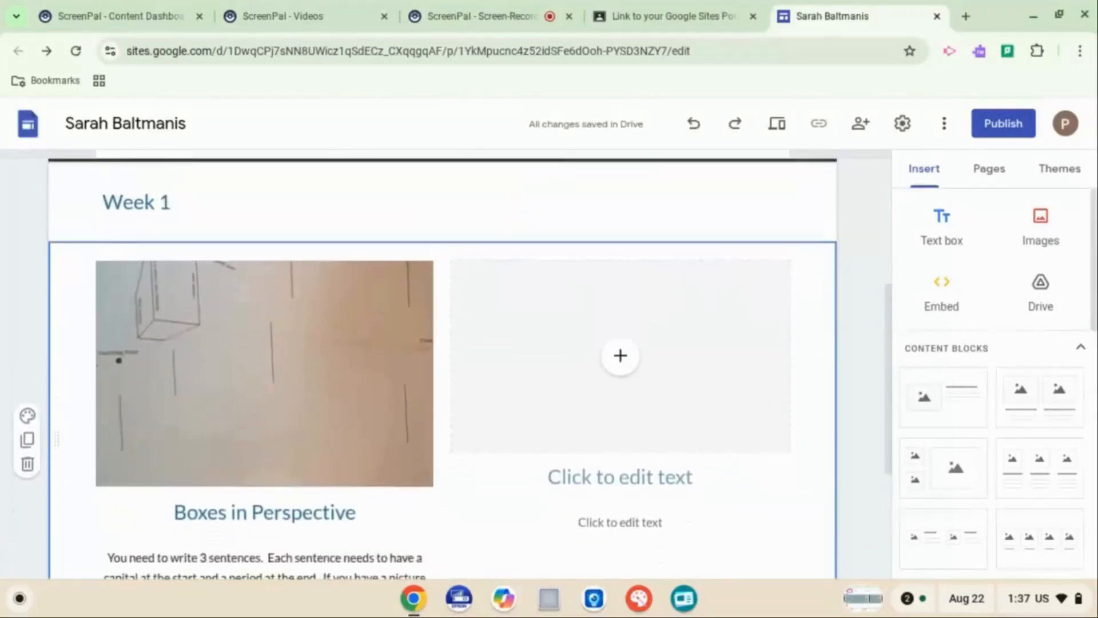
{"action": "left_click", "coordinate": [491, 19]}
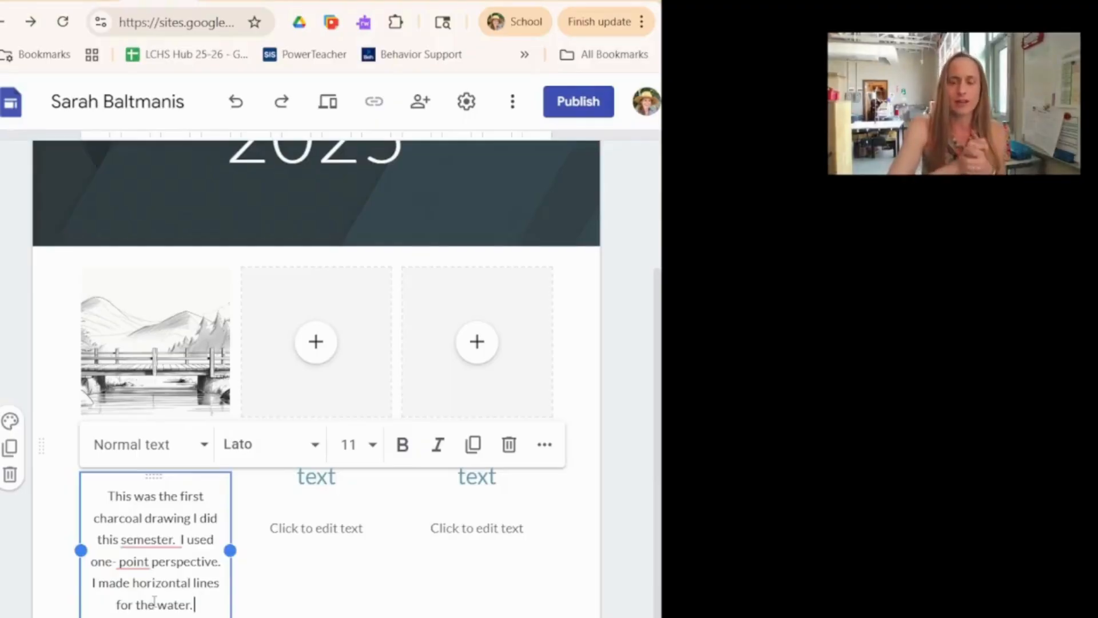
Open the Drawing class's Classwork page in Google Classroom
{"action": "left_click", "coordinate": [364, 1]}
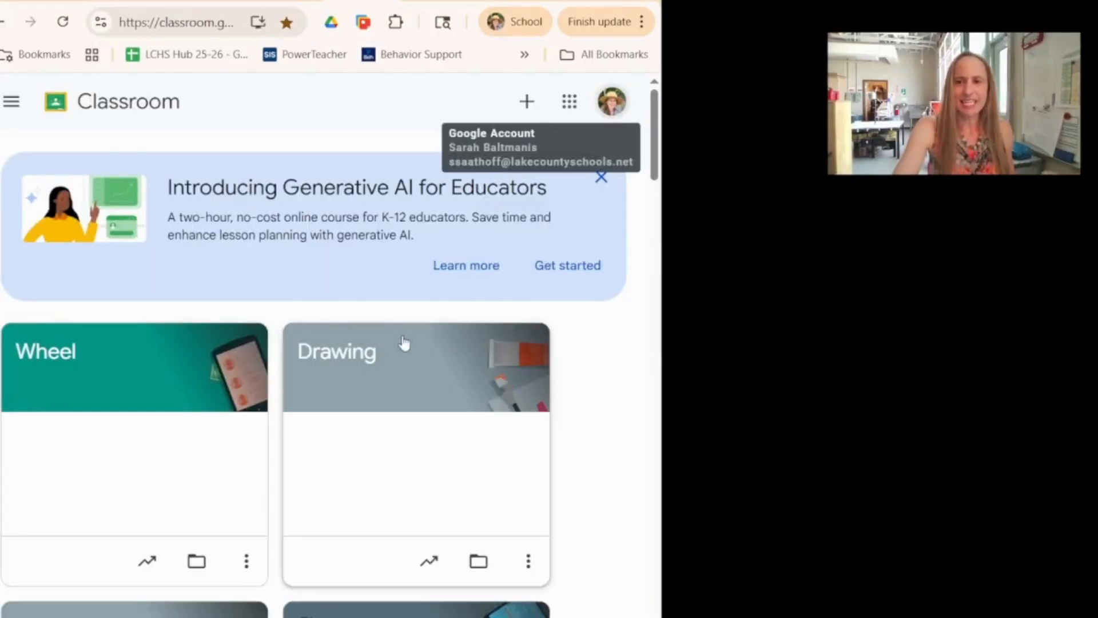
{"action": "left_click", "coordinate": [345, 359]}
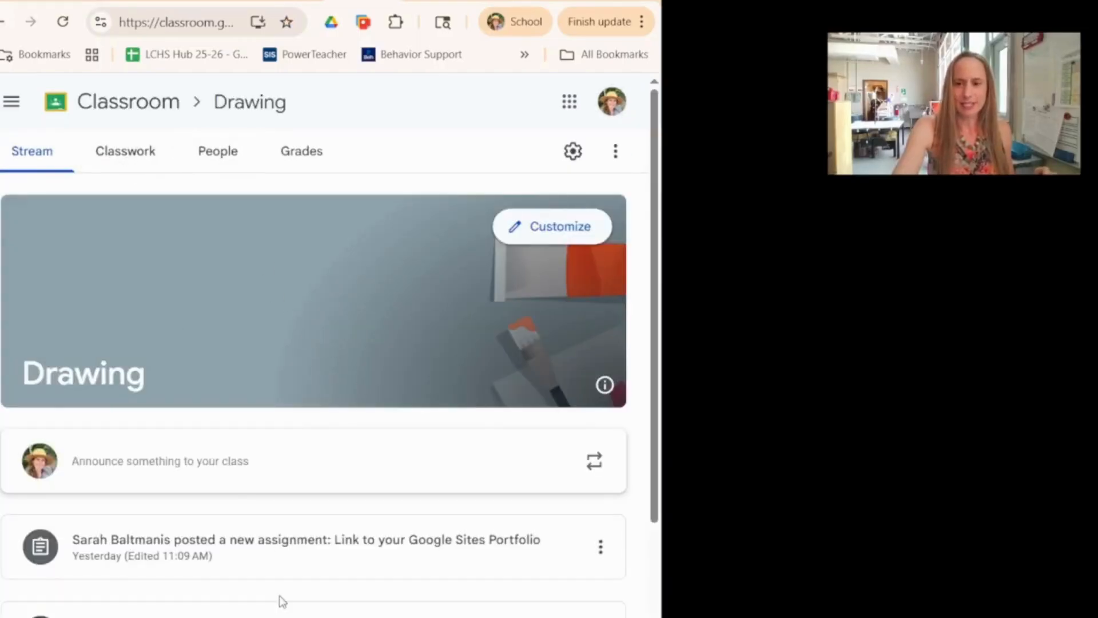
{"action": "scroll", "coordinate": [279, 599], "scroll_direction": "down", "scroll_amount": 1}
{"action": "scroll", "coordinate": [276, 612], "scroll_direction": "up", "scroll_amount": 1}
{"action": "left_click", "coordinate": [127, 153]}
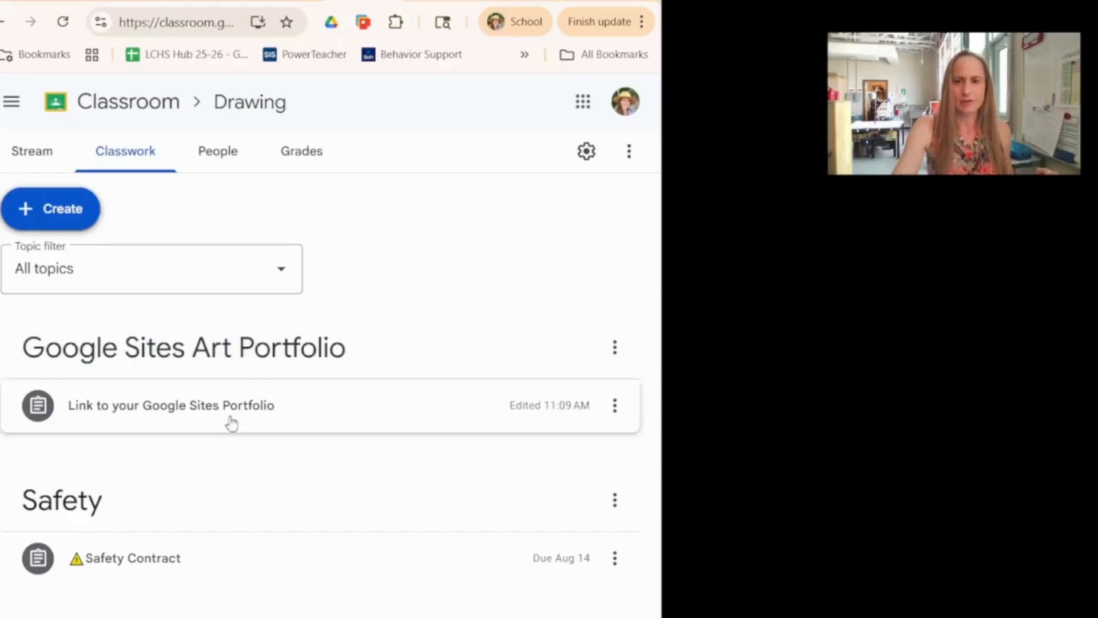
Expand the "Link to your Google Sites Portfolio" assignment and open its instructions
{"action": "left_click", "coordinate": [135, 422]}
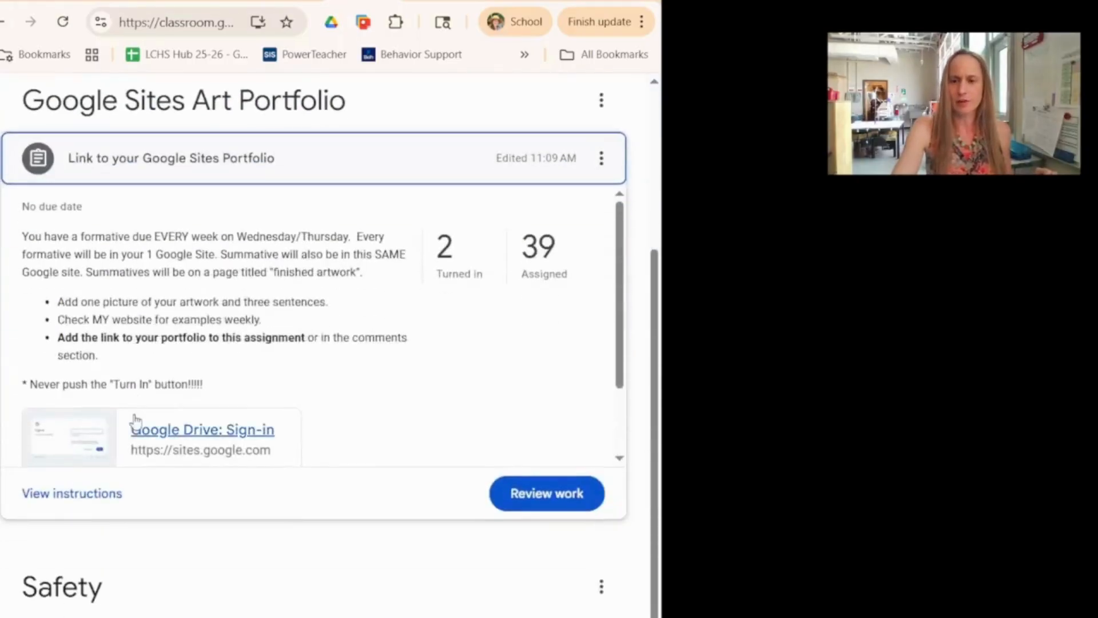
{"action": "left_click", "coordinate": [67, 502]}
{"action": "scroll", "coordinate": [381, 483], "scroll_direction": "down", "scroll_amount": 1}
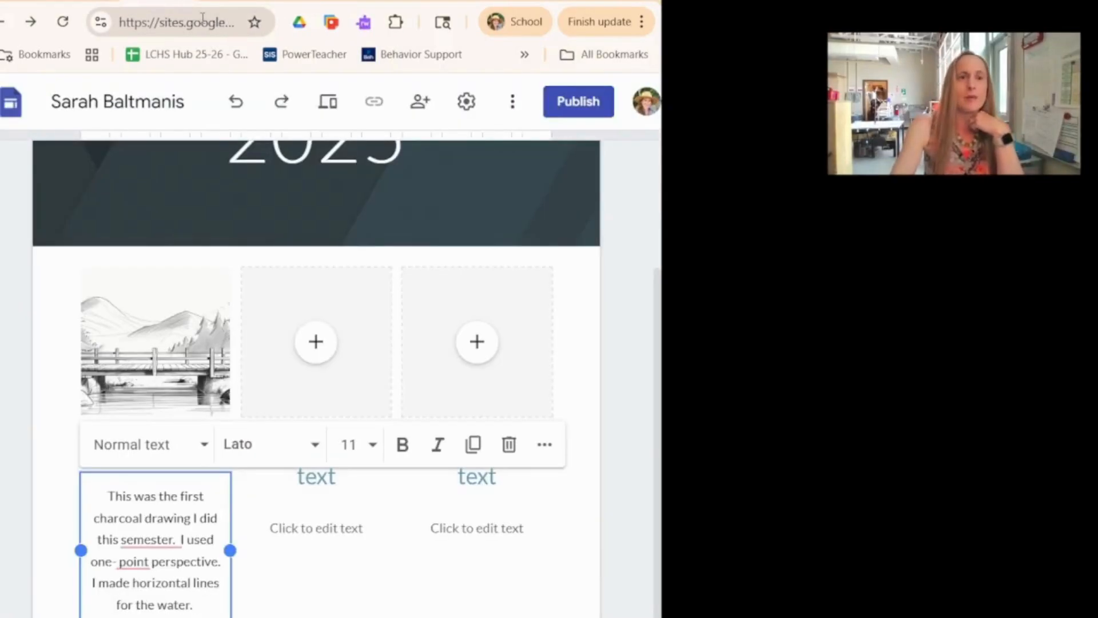
Select the site's address in the editor and return to the assignment's Your work area
{"action": "left_click", "coordinate": [202, 17]}
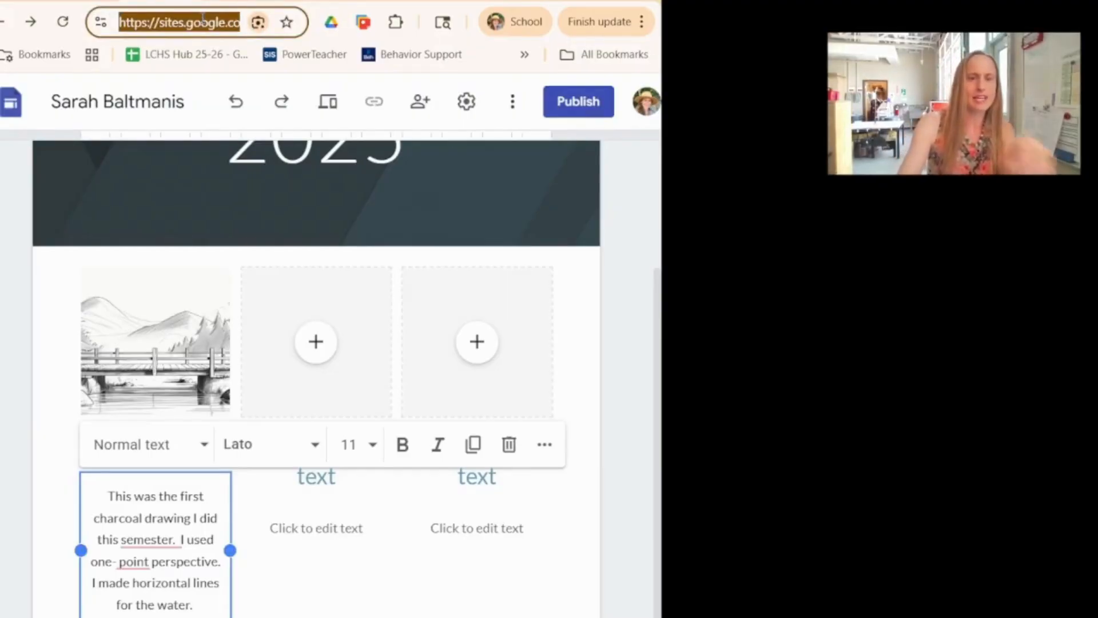
{"action": "left_click", "coordinate": [430, 1]}
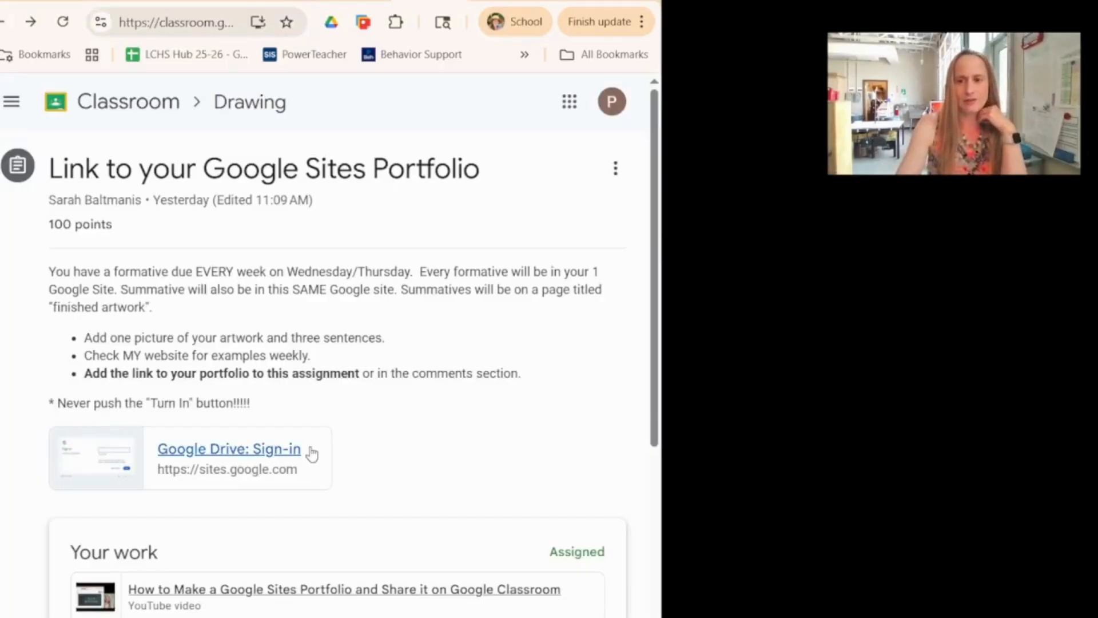
{"action": "scroll", "coordinate": [313, 453], "scroll_direction": "down", "scroll_amount": 7}
{"action": "scroll", "coordinate": [312, 452], "scroll_direction": "up", "scroll_amount": 2}
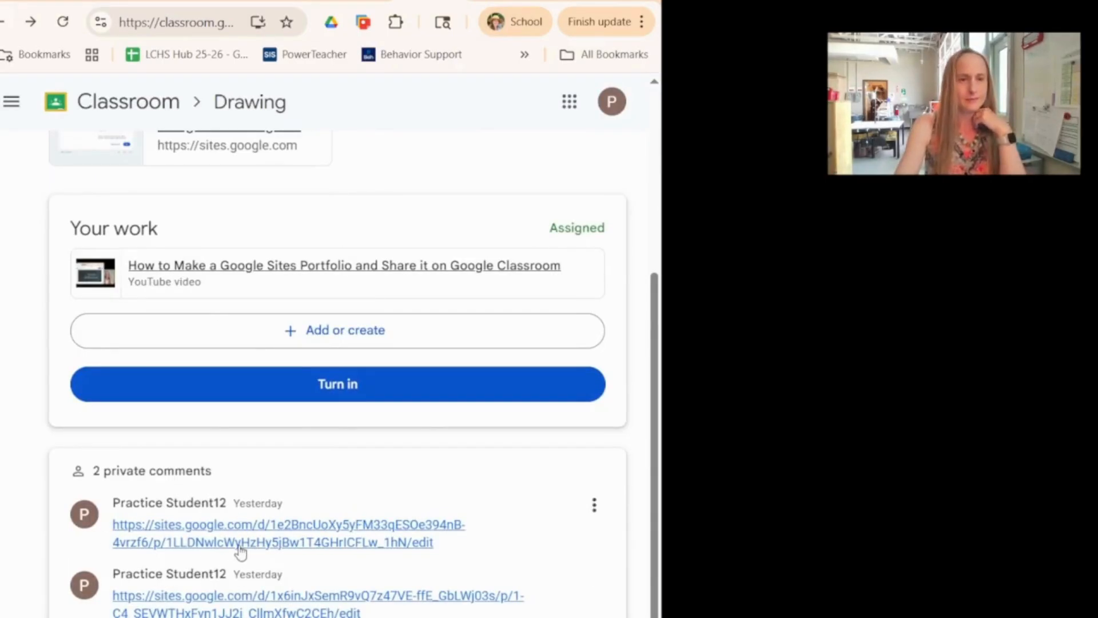
Attach the copied site address to Your work as a link
{"action": "left_click", "coordinate": [335, 342]}
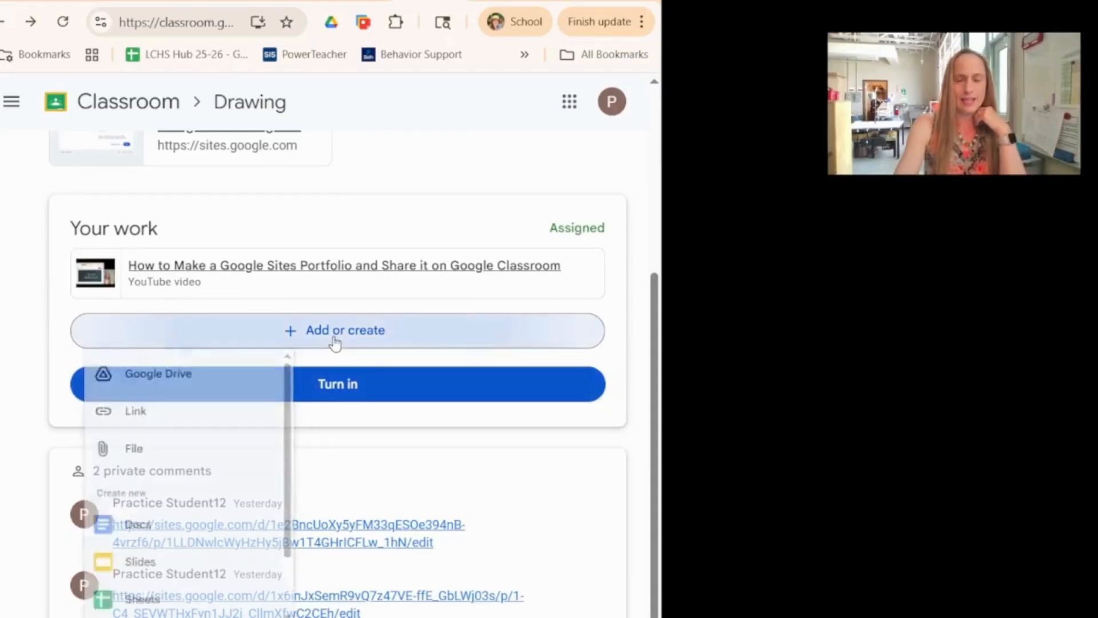
{"action": "left_click", "coordinate": [197, 432]}
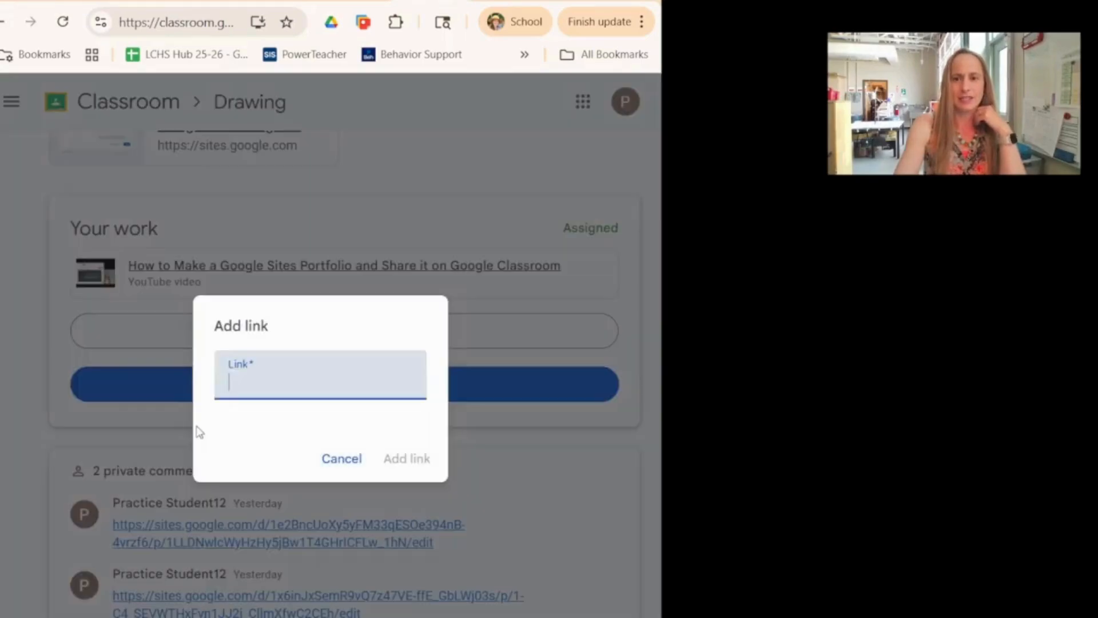
{"action": "key", "text": "ctrl+v"}
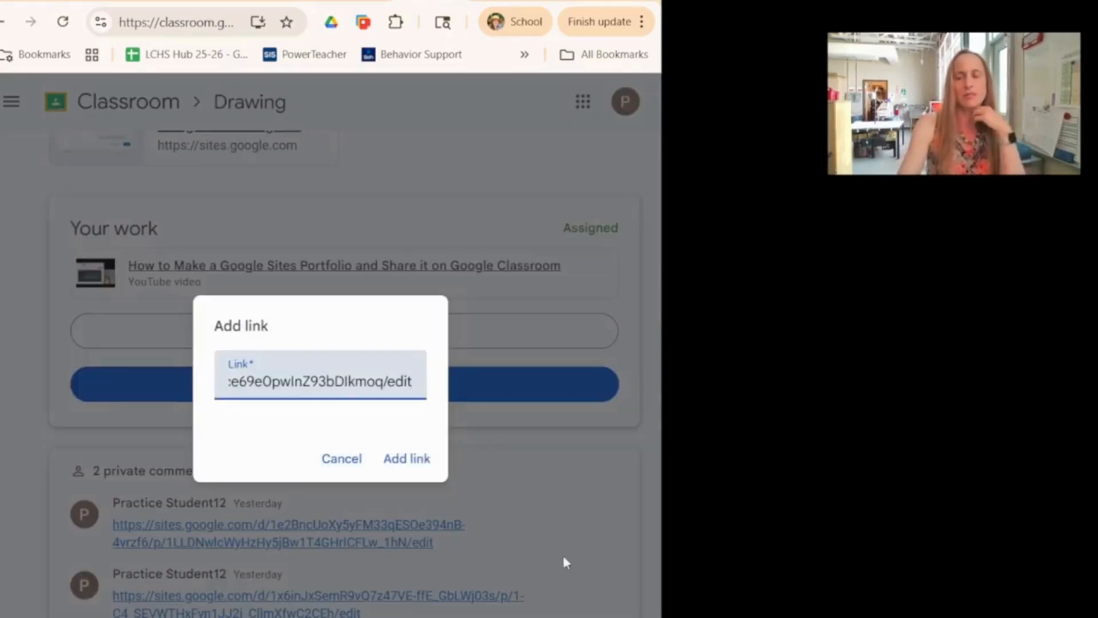
{"action": "left_click", "coordinate": [407, 457]}
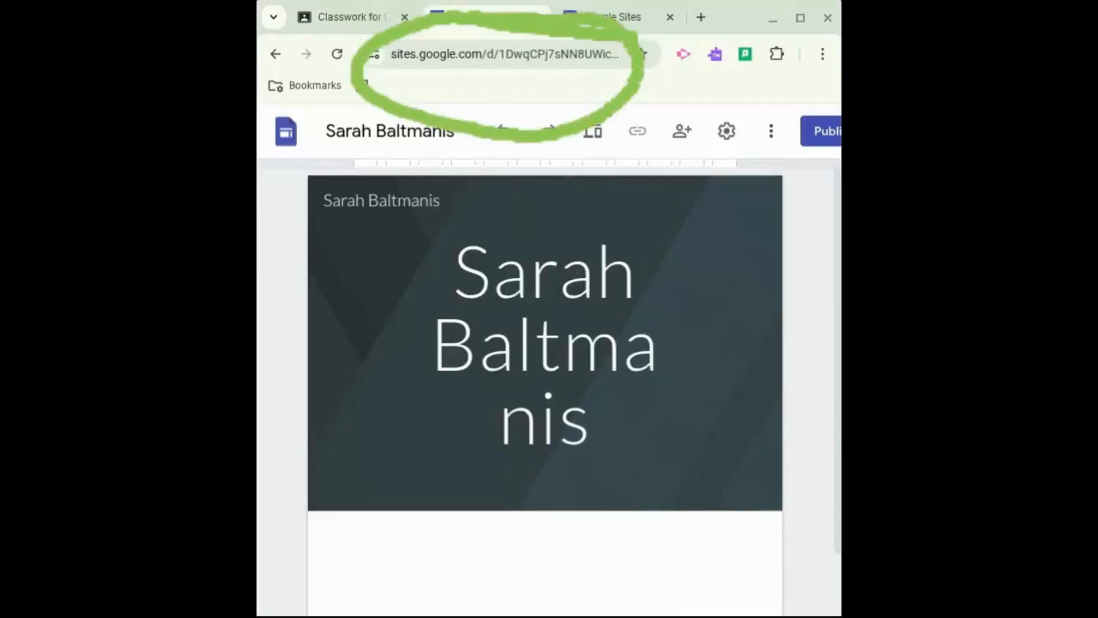
Select the site's full web address in the address bar
{"action": "left_click", "coordinate": [435, 54]}
{"action": "left_click", "coordinate": [452, 143]}
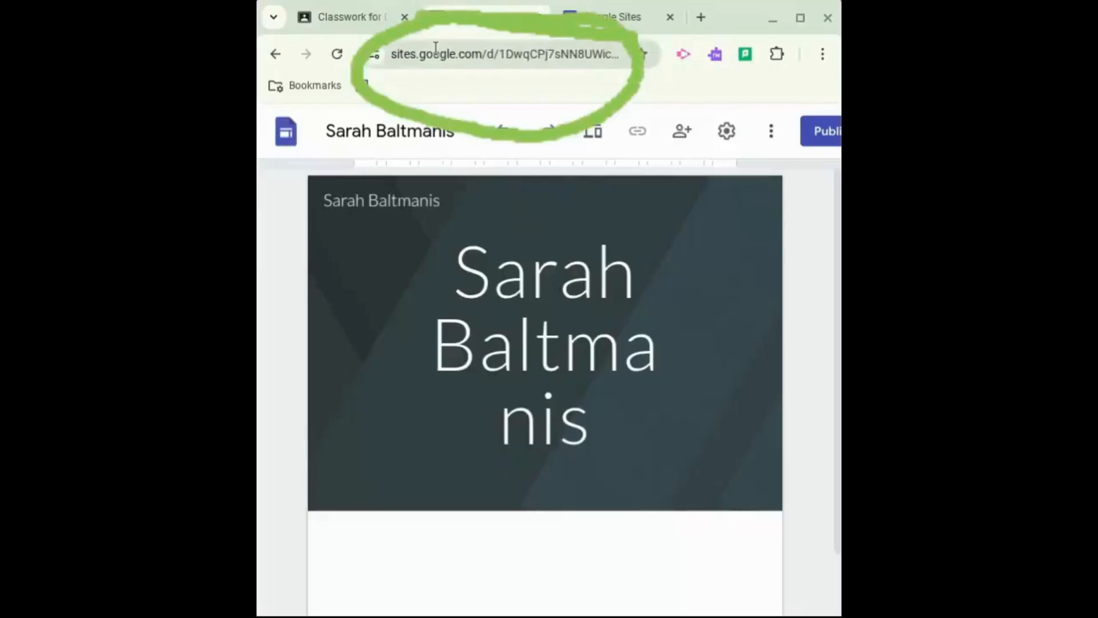
{"action": "left_click", "coordinate": [435, 54]}
{"action": "left_click", "coordinate": [449, 144]}
{"action": "left_click", "coordinate": [435, 54]}
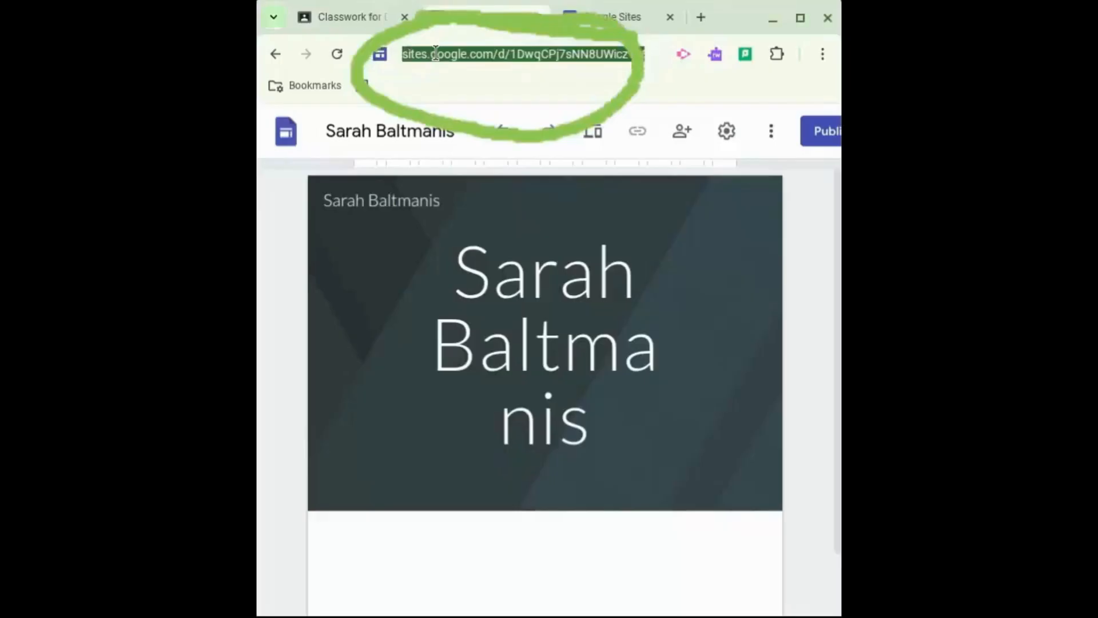
{"action": "left_click", "coordinate": [405, 139]}
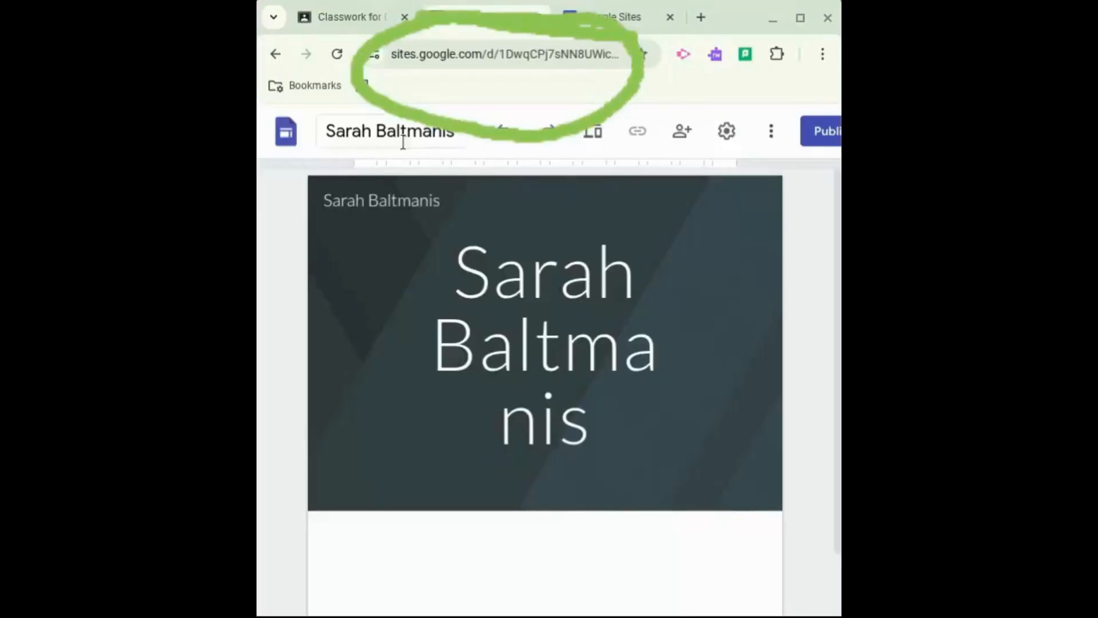
{"action": "left_click", "coordinate": [435, 54]}
{"action": "left_click", "coordinate": [452, 143]}
{"action": "left_click", "coordinate": [435, 54]}
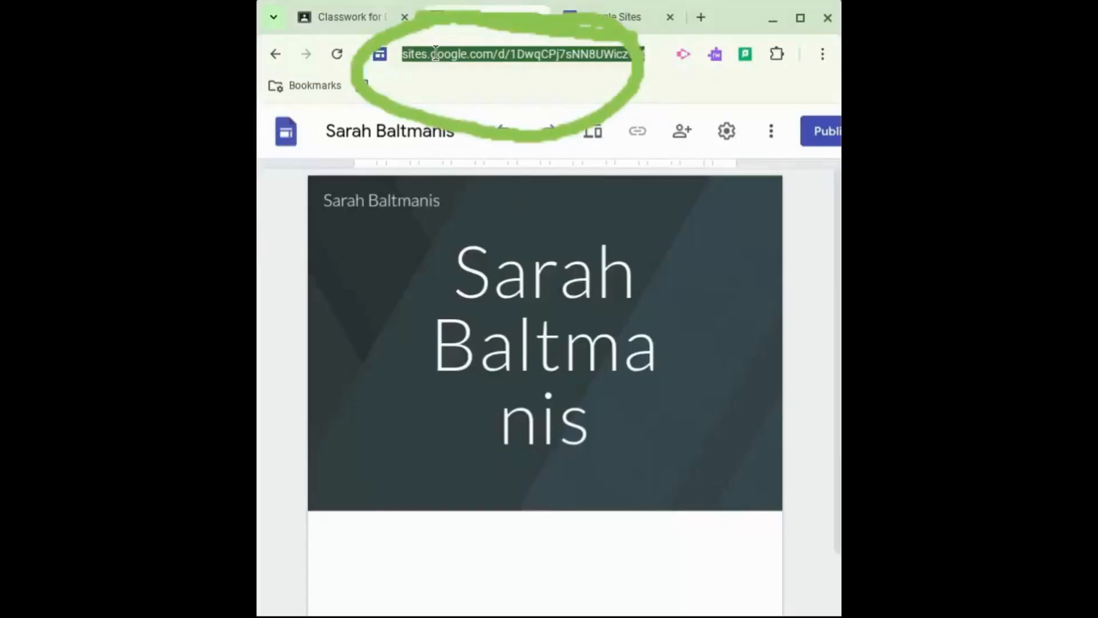
{"action": "left_click", "coordinate": [405, 142]}
{"action": "left_click", "coordinate": [436, 54]}
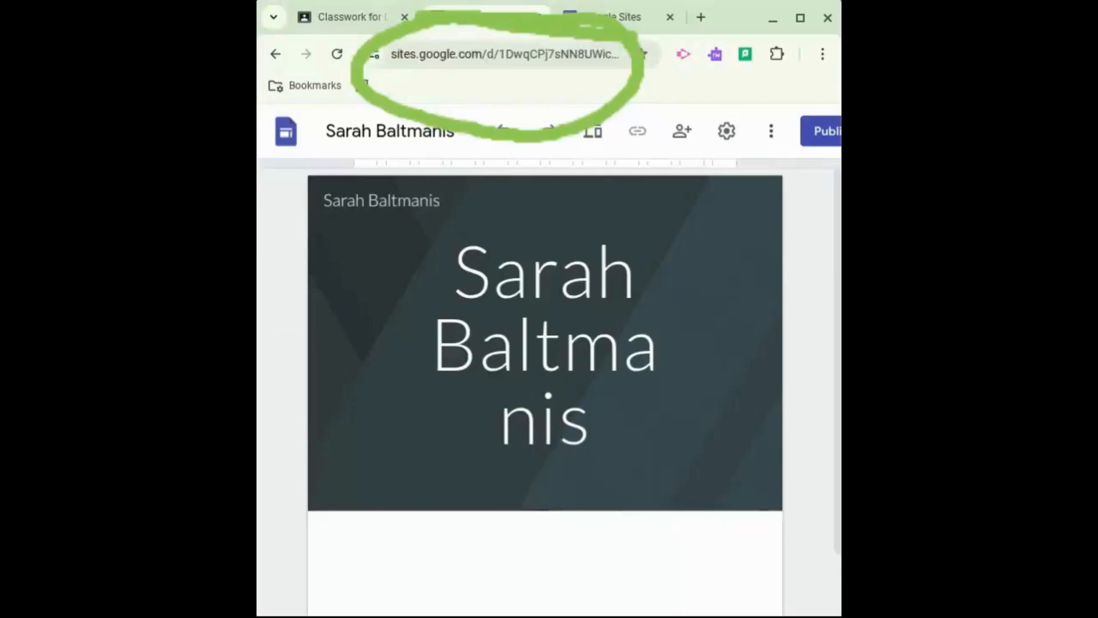
{"action": "mouse_move", "coordinate": [464, 225]}
{"action": "left_mouse_down"}
{"action": "mouse_move", "coordinate": [444, 221]}
{"action": "mouse_move", "coordinate": [460, 261]}
{"action": "left_mouse_up"}
{"action": "mouse_move", "coordinate": [476, 180]}
{"action": "left_mouse_down"}
{"action": "mouse_move", "coordinate": [502, 265]}
{"action": "mouse_move", "coordinate": [518, 214]}
{"action": "mouse_move", "coordinate": [541, 219]}
{"action": "mouse_move", "coordinate": [554, 264]}
{"action": "mouse_move", "coordinate": [557, 201]}
{"action": "mouse_move", "coordinate": [565, 213]}
{"action": "left_mouse_up"}
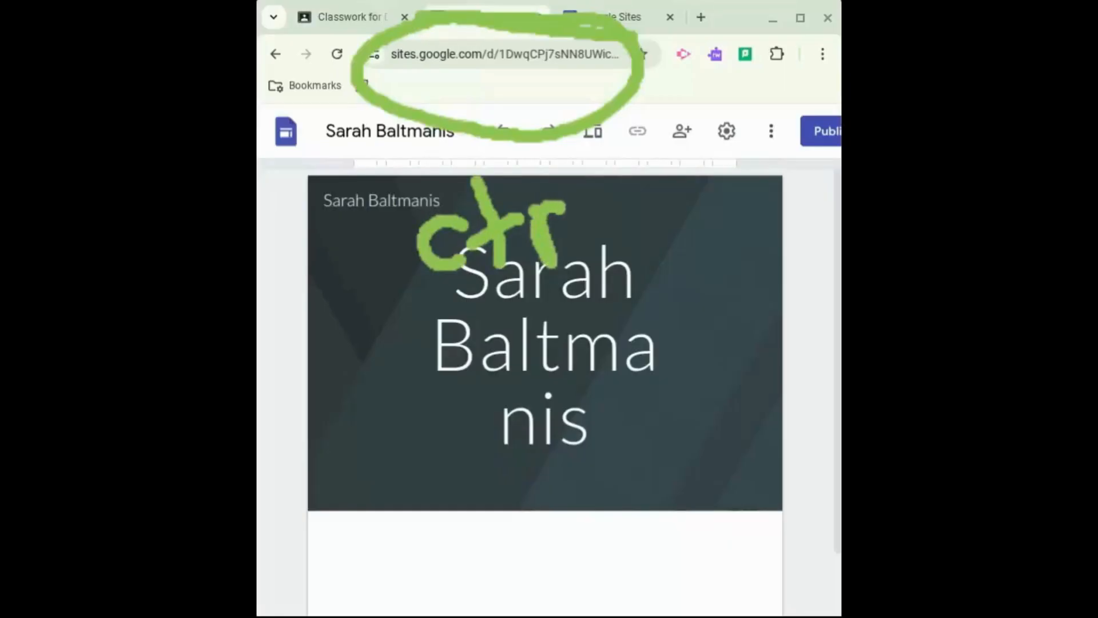
{"action": "left_click_drag", "start_coordinate": [589, 147], "coordinate": [620, 248]}
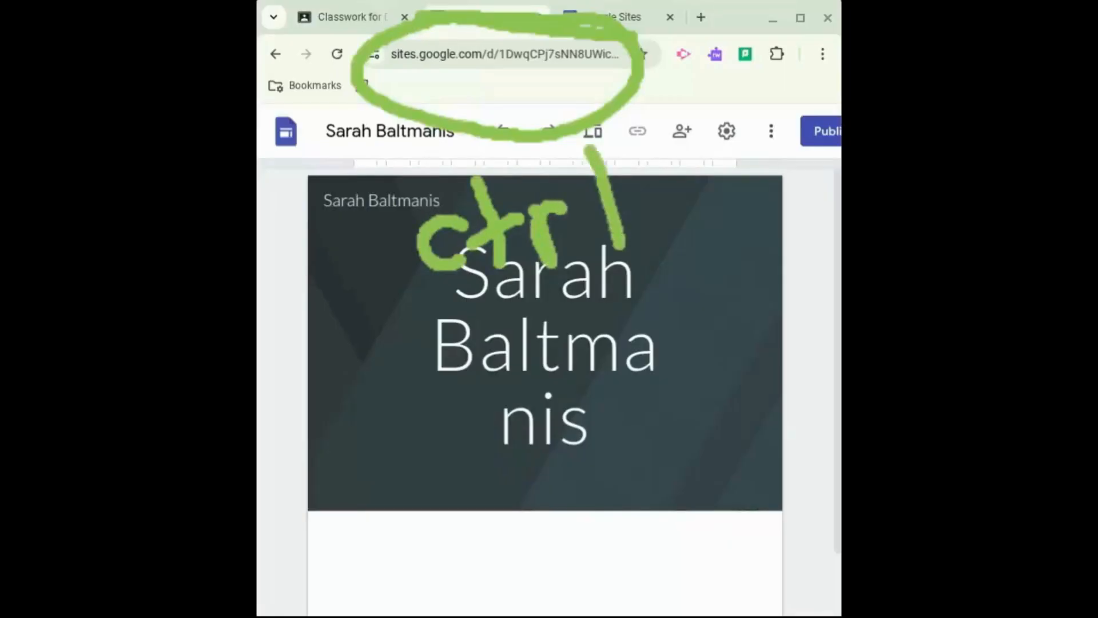
{"action": "mouse_move", "coordinate": [676, 151]}
{"action": "left_mouse_down"}
{"action": "mouse_move", "coordinate": [692, 200]}
{"action": "mouse_move", "coordinate": [674, 186]}
{"action": "mouse_move", "coordinate": [719, 169]}
{"action": "left_mouse_up"}
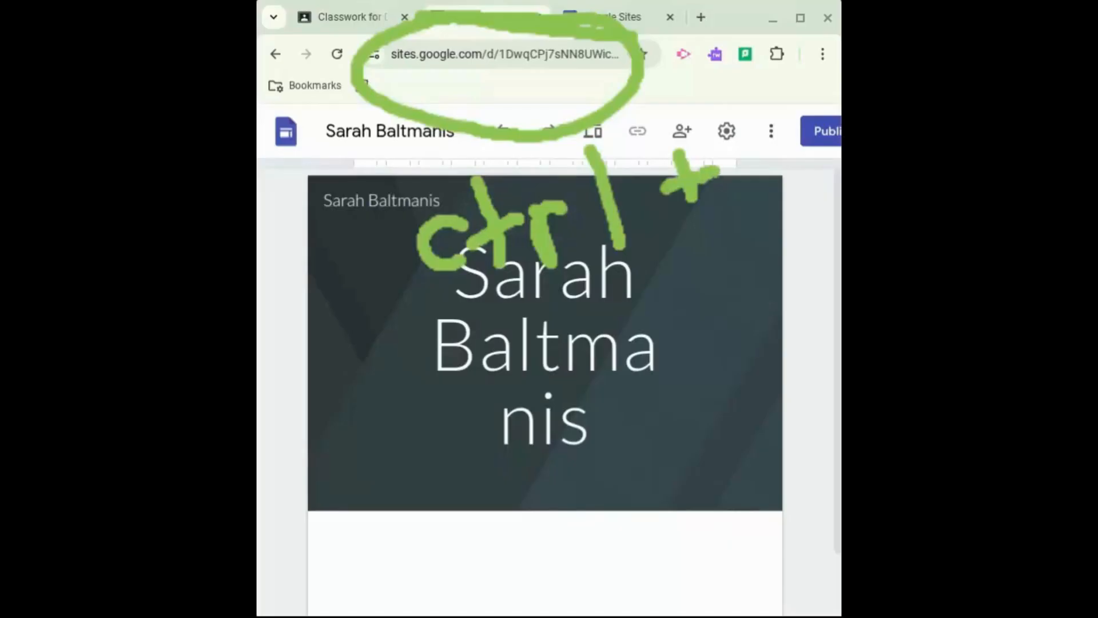
{"action": "mouse_move", "coordinate": [778, 136]}
{"action": "left_mouse_down"}
{"action": "mouse_move", "coordinate": [761, 138]}
{"action": "mouse_move", "coordinate": [736, 182]}
{"action": "mouse_move", "coordinate": [769, 199]}
{"action": "mouse_move", "coordinate": [791, 168]}
{"action": "left_mouse_up"}
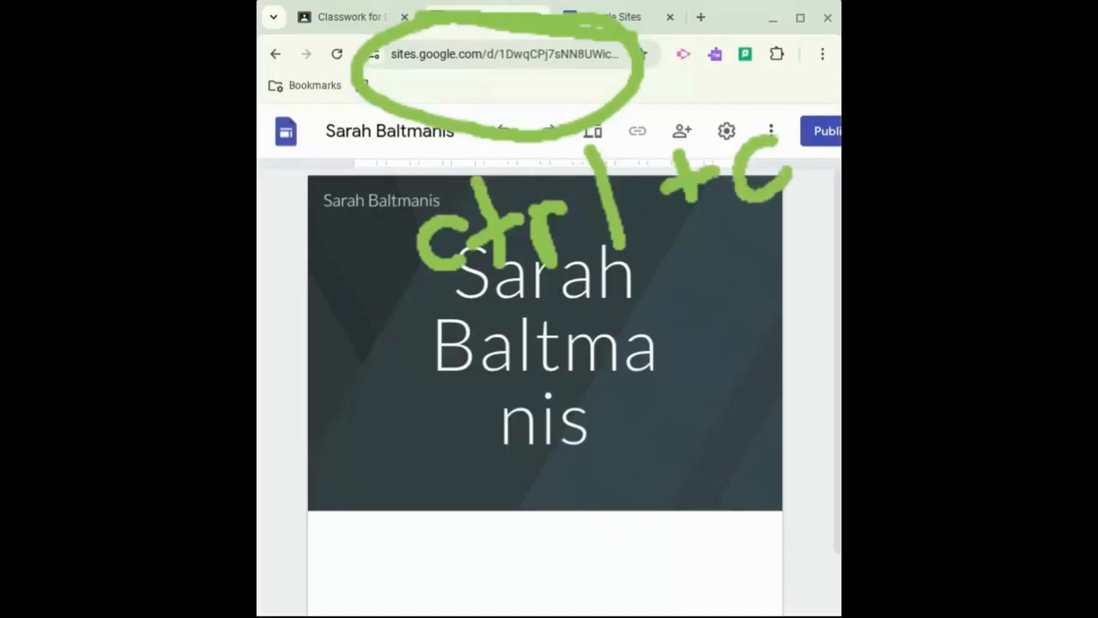
{"action": "mouse_move", "coordinate": [538, 309]}
{"action": "left_mouse_down"}
{"action": "mouse_move", "coordinate": [524, 300]}
{"action": "mouse_move", "coordinate": [539, 352]}
{"action": "left_mouse_up"}
{"action": "mouse_move", "coordinate": [601, 281]}
{"action": "left_mouse_down"}
{"action": "mouse_move", "coordinate": [575, 304]}
{"action": "mouse_move", "coordinate": [601, 313]}
{"action": "mouse_move", "coordinate": [611, 281]}
{"action": "mouse_move", "coordinate": [647, 346]}
{"action": "mouse_move", "coordinate": [629, 267]}
{"action": "mouse_move", "coordinate": [633, 311]}
{"action": "mouse_move", "coordinate": [678, 246]}
{"action": "mouse_move", "coordinate": [725, 309]}
{"action": "mouse_move", "coordinate": [713, 327]}
{"action": "left_mouse_up"}
{"action": "left_click_drag", "start_coordinate": [693, 289], "coordinate": [730, 225]}
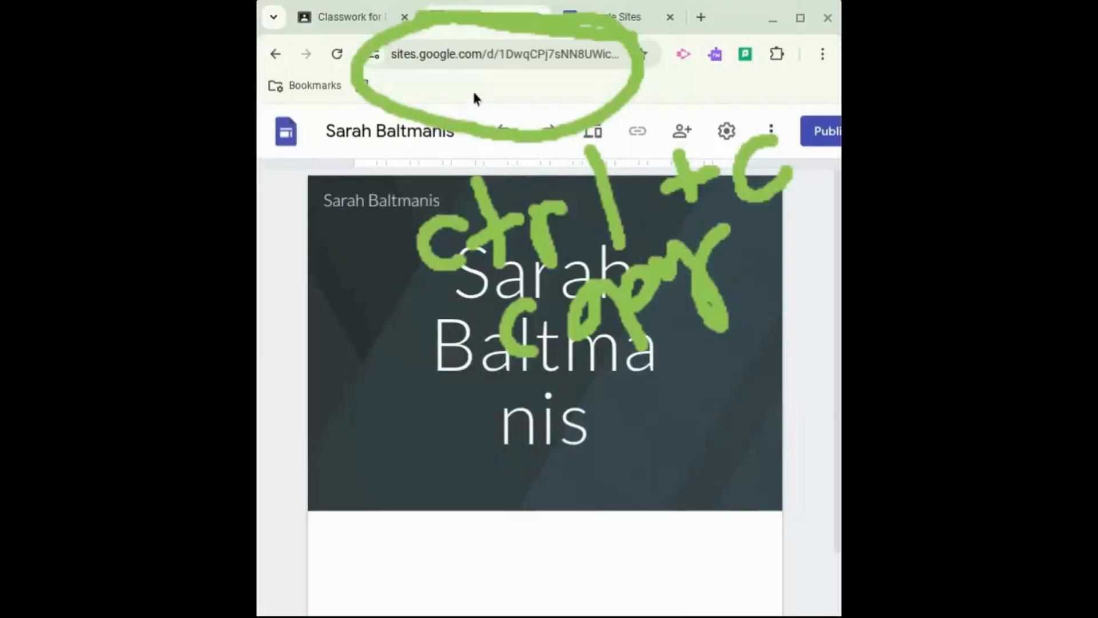
Select the site's address once more and switch back to the Classroom assignment tab
{"action": "left_click", "coordinate": [472, 57]}
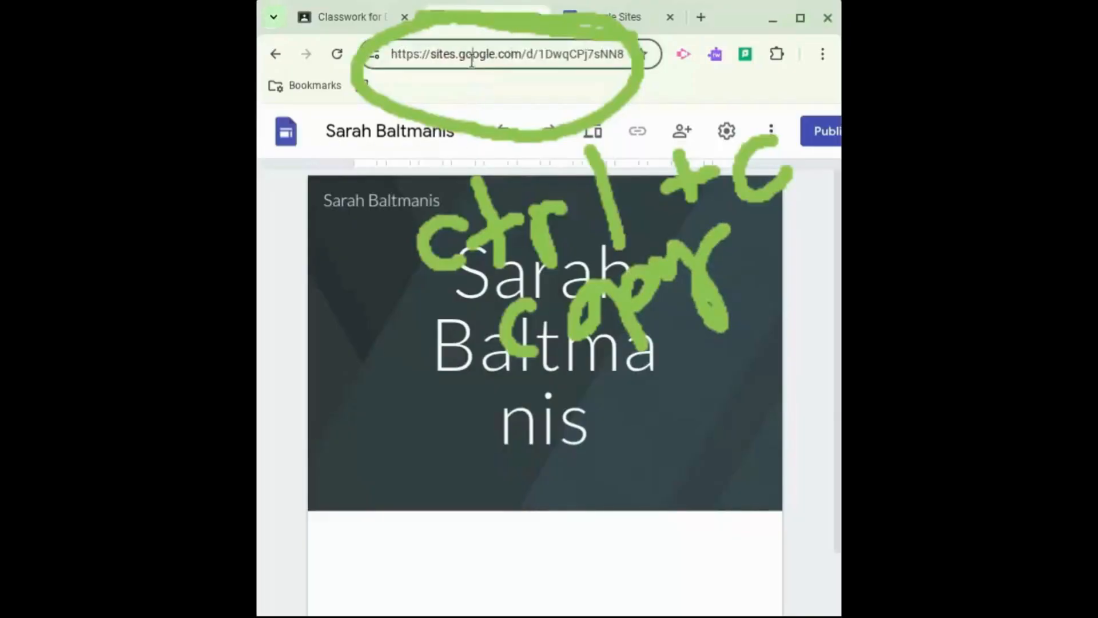
{"action": "left_click", "coordinate": [473, 409]}
{"action": "left_click", "coordinate": [467, 54]}
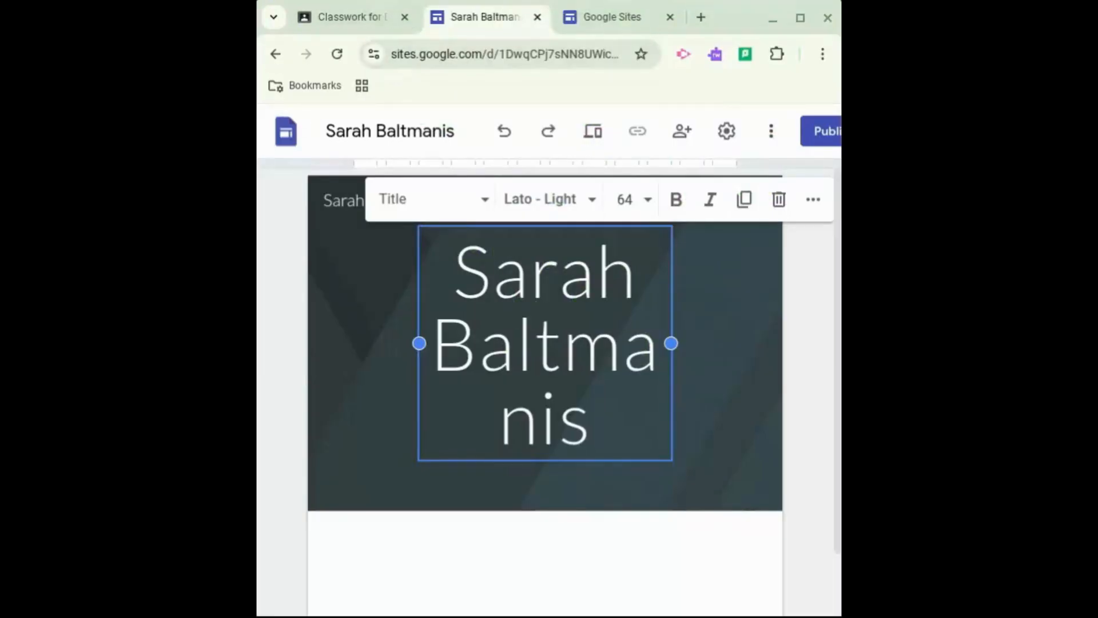
{"action": "mouse_move", "coordinate": [356, 50]}
{"action": "left_mouse_down"}
{"action": "mouse_move", "coordinate": [429, 29]}
{"action": "mouse_move", "coordinate": [424, 3]}
{"action": "mouse_move", "coordinate": [264, 28]}
{"action": "mouse_move", "coordinate": [338, 62]}
{"action": "mouse_move", "coordinate": [421, 16]}
{"action": "left_mouse_up"}
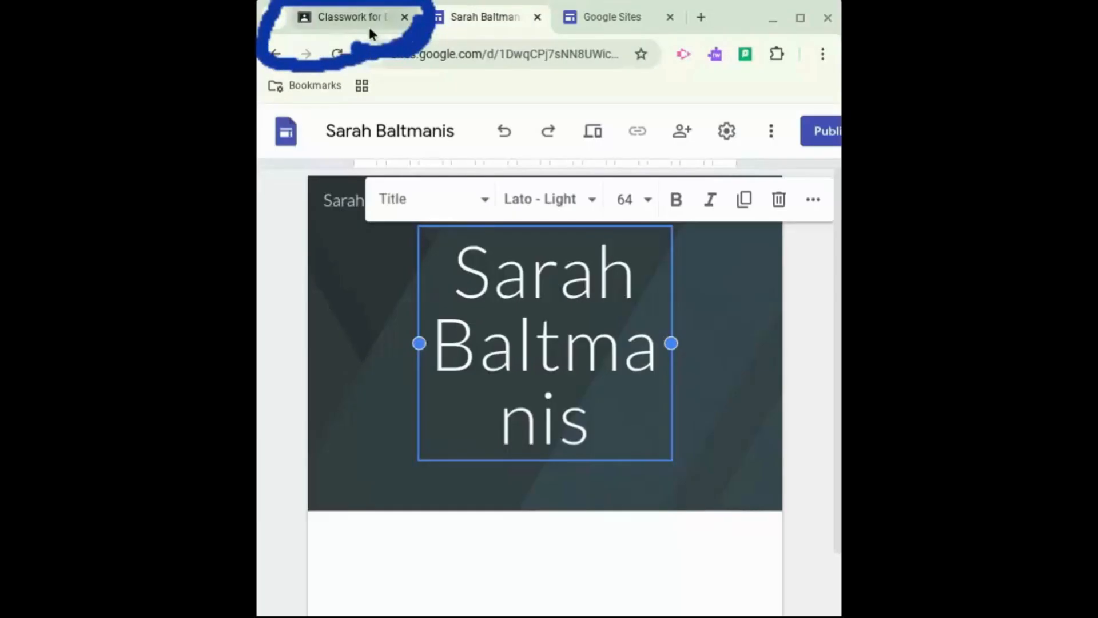
{"action": "left_click", "coordinate": [357, 12]}
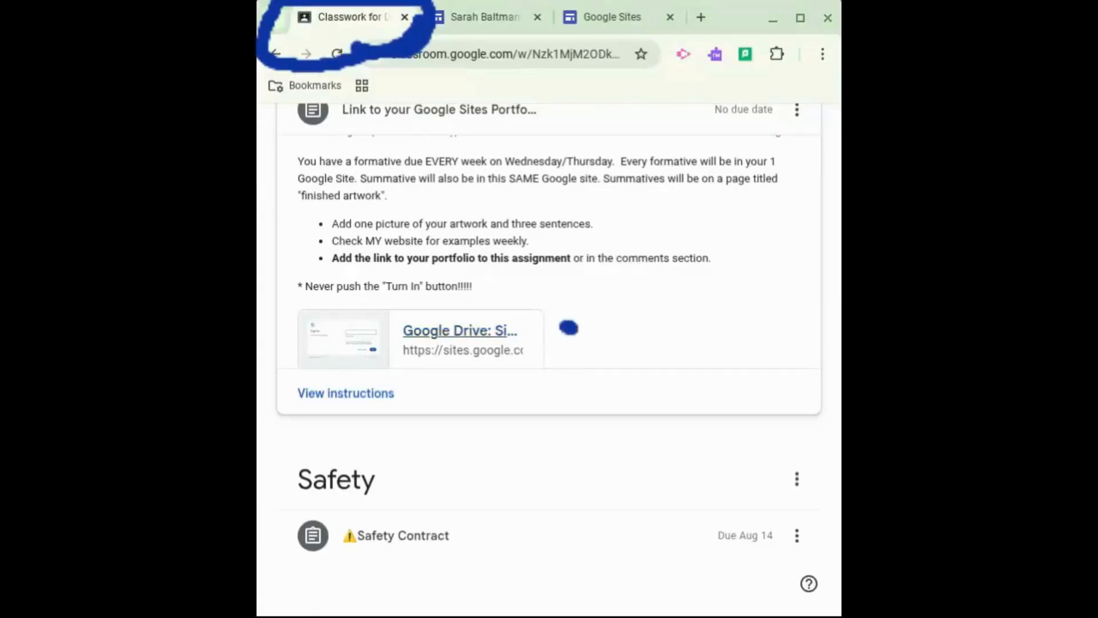
{"action": "mouse_move", "coordinate": [570, 328]}
{"action": "left_mouse_down"}
{"action": "mouse_move", "coordinate": [424, 371]}
{"action": "mouse_move", "coordinate": [323, 369]}
{"action": "mouse_move", "coordinate": [265, 382]}
{"action": "mouse_move", "coordinate": [337, 438]}
{"action": "mouse_move", "coordinate": [444, 394]}
{"action": "mouse_move", "coordinate": [435, 370]}
{"action": "mouse_move", "coordinate": [320, 354]}
{"action": "mouse_move", "coordinate": [280, 446]}
{"action": "mouse_move", "coordinate": [440, 429]}
{"action": "mouse_move", "coordinate": [400, 343]}
{"action": "mouse_move", "coordinate": [280, 366]}
{"action": "mouse_move", "coordinate": [389, 452]}
{"action": "mouse_move", "coordinate": [437, 392]}
{"action": "left_mouse_up"}
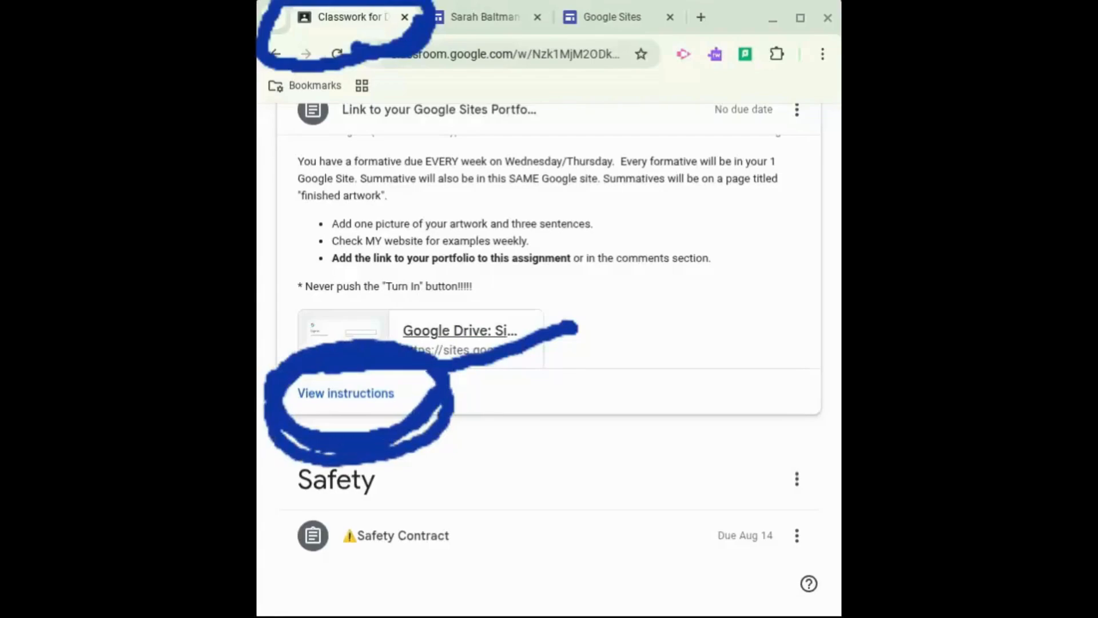
Open the Link to your Google Sites Portfolio assignment page and scroll down to the Your work section
{"action": "left_click", "coordinate": [351, 400]}
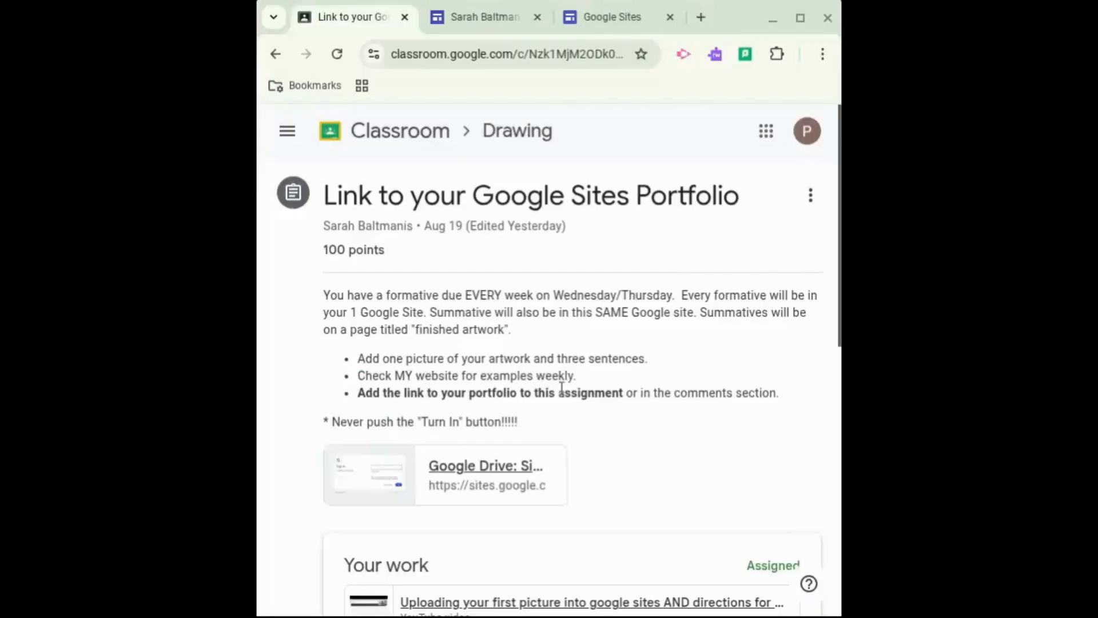
{"action": "scroll", "coordinate": [561, 389], "scroll_direction": "down", "scroll_amount": 6}
{"action": "scroll", "coordinate": [562, 389], "scroll_direction": "up", "scroll_amount": 5}
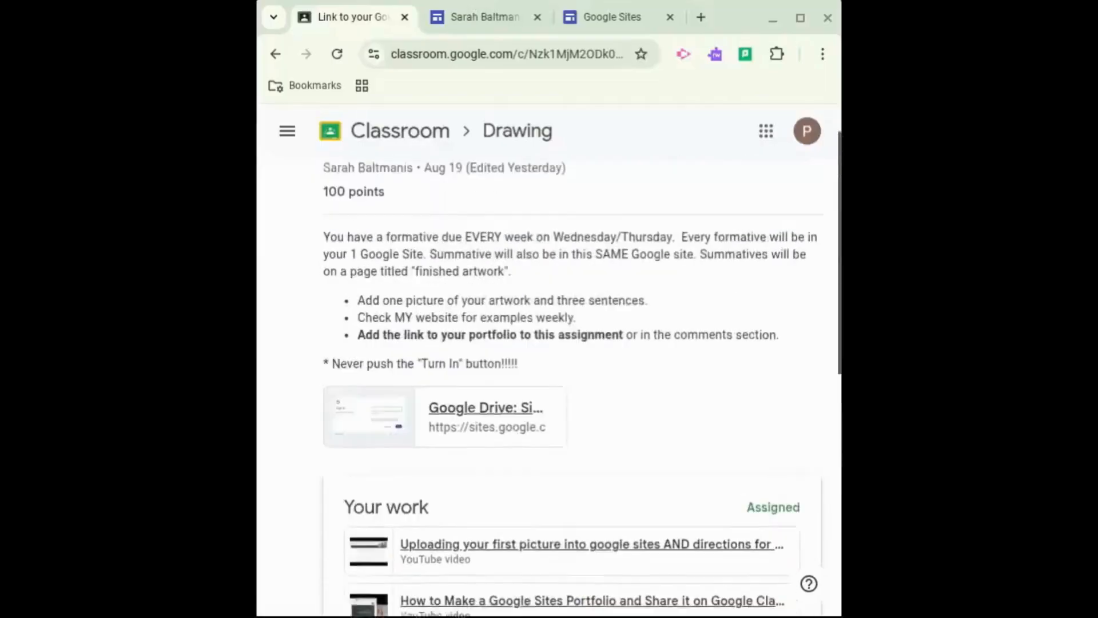
{"action": "scroll", "coordinate": [635, 346], "scroll_direction": "up", "scroll_amount": 1}
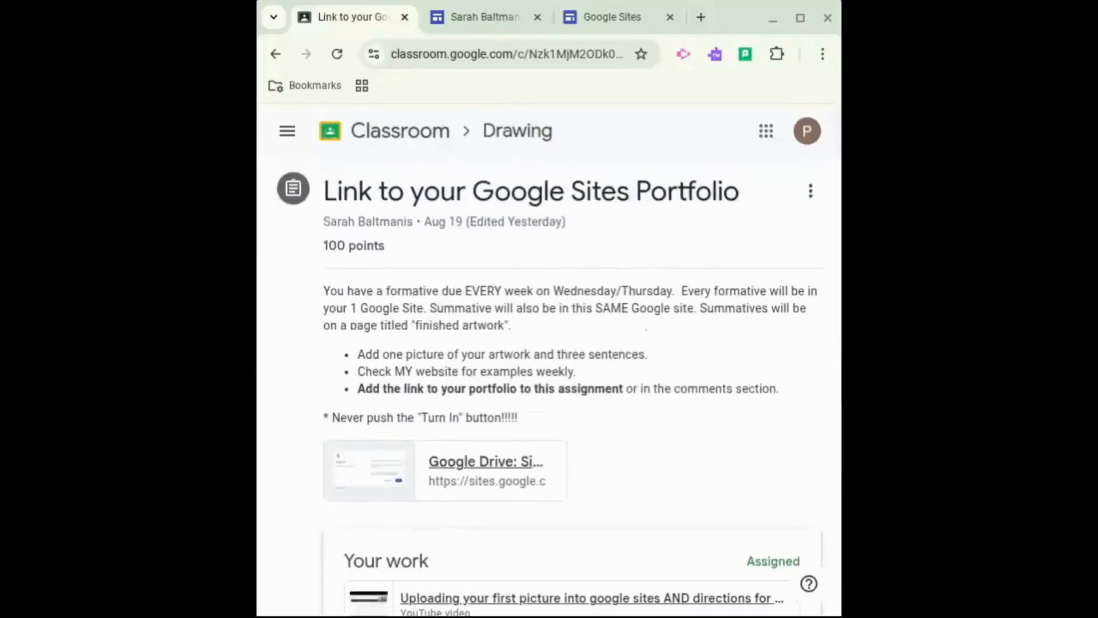
{"action": "mouse_move", "coordinate": [708, 236]}
{"action": "left_mouse_down"}
{"action": "mouse_move", "coordinate": [712, 496]}
{"action": "mouse_move", "coordinate": [682, 475]}
{"action": "mouse_move", "coordinate": [722, 521]}
{"action": "mouse_move", "coordinate": [754, 442]}
{"action": "left_mouse_up"}
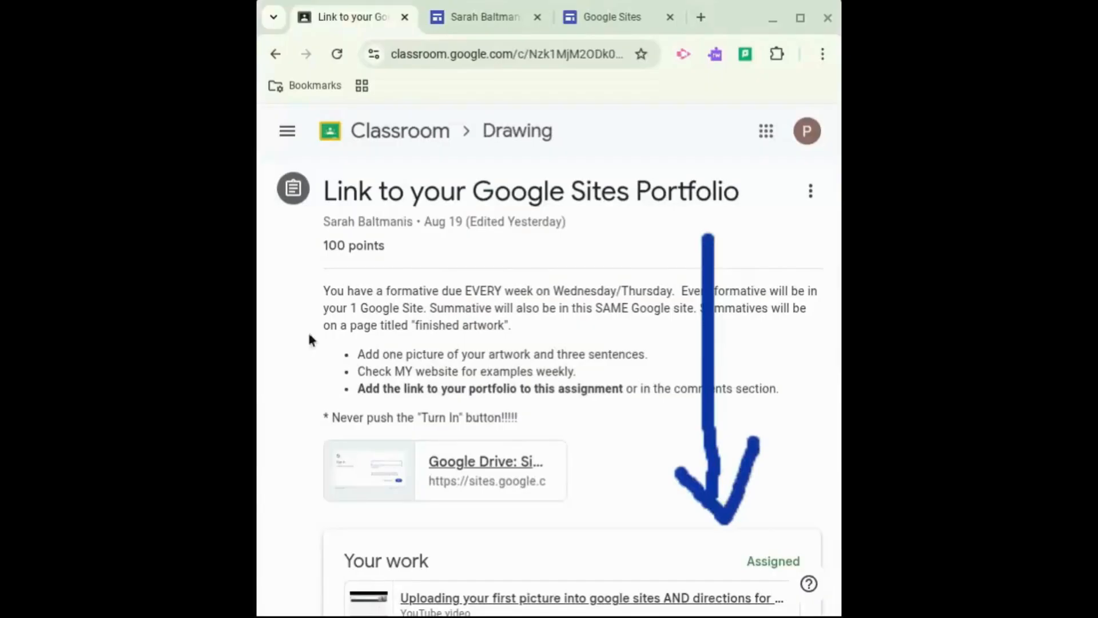
{"action": "scroll", "coordinate": [682, 379], "scroll_direction": "down", "scroll_amount": 4}
{"action": "scroll", "coordinate": [682, 380], "scroll_direction": "down", "scroll_amount": 4}
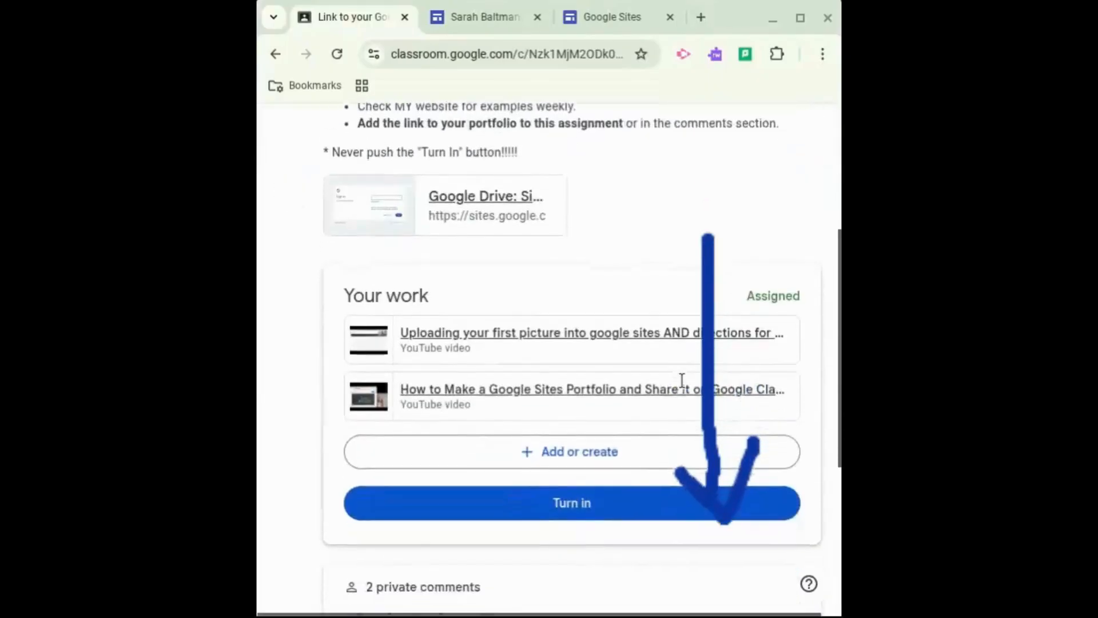
{"action": "scroll", "coordinate": [417, 474], "scroll_direction": "down", "scroll_amount": 1}
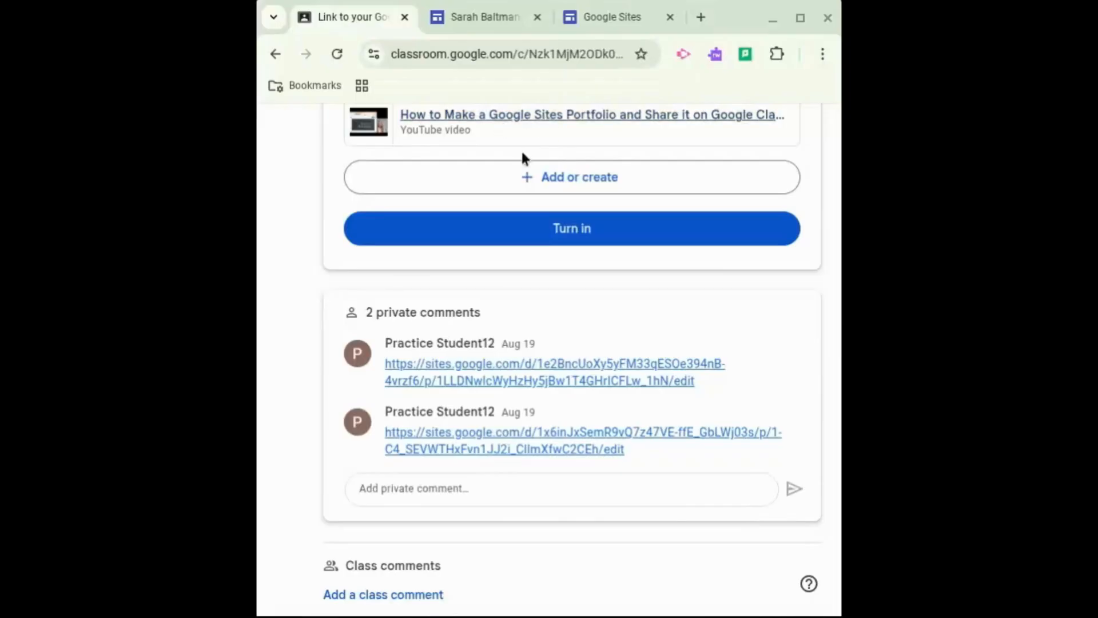
{"action": "mouse_move", "coordinate": [549, 130]}
{"action": "left_mouse_down"}
{"action": "mouse_move", "coordinate": [461, 121]}
{"action": "mouse_move", "coordinate": [360, 197]}
{"action": "mouse_move", "coordinate": [590, 229]}
{"action": "mouse_move", "coordinate": [746, 182]}
{"action": "mouse_move", "coordinate": [646, 118]}
{"action": "mouse_move", "coordinate": [475, 131]}
{"action": "left_mouse_up"}
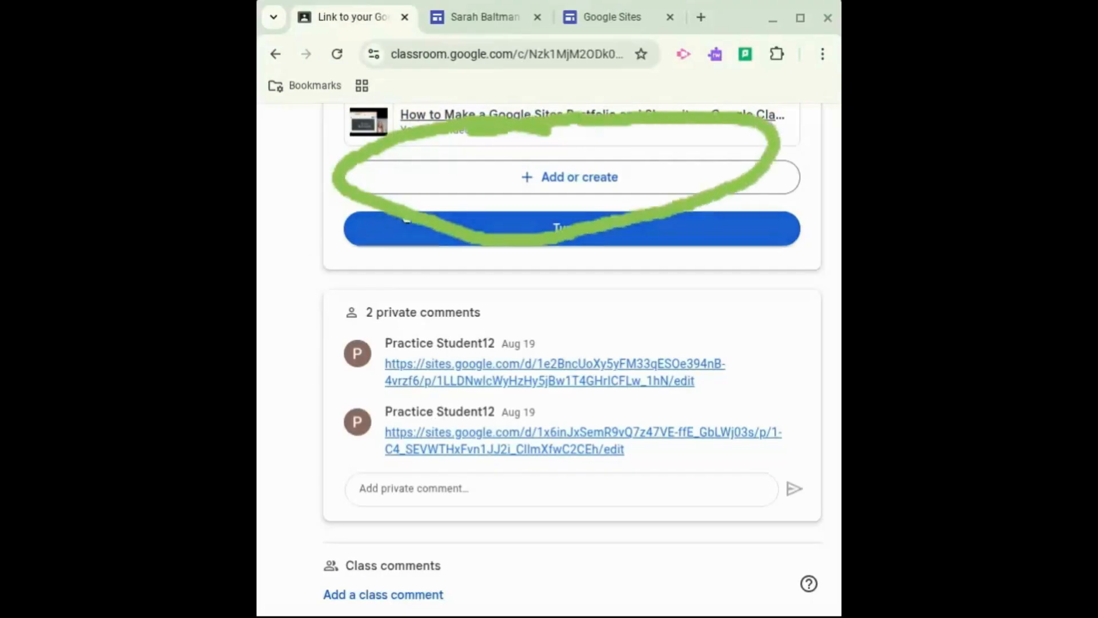
Add the copied site address to Your work as a link
{"action": "left_click", "coordinate": [458, 187]}
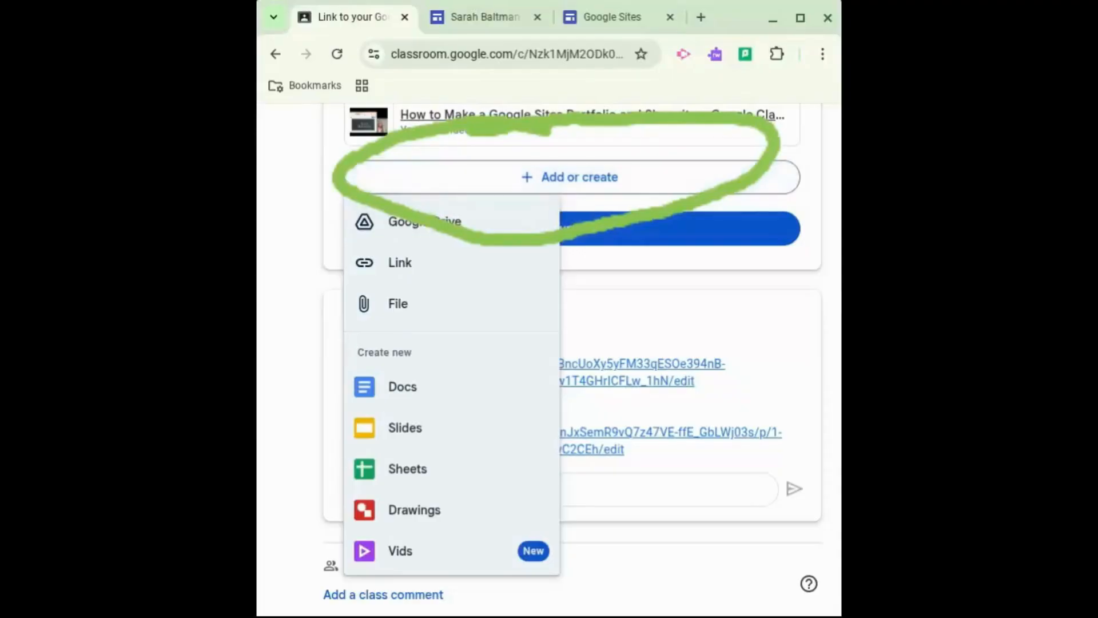
{"action": "key", "text": "Escape"}
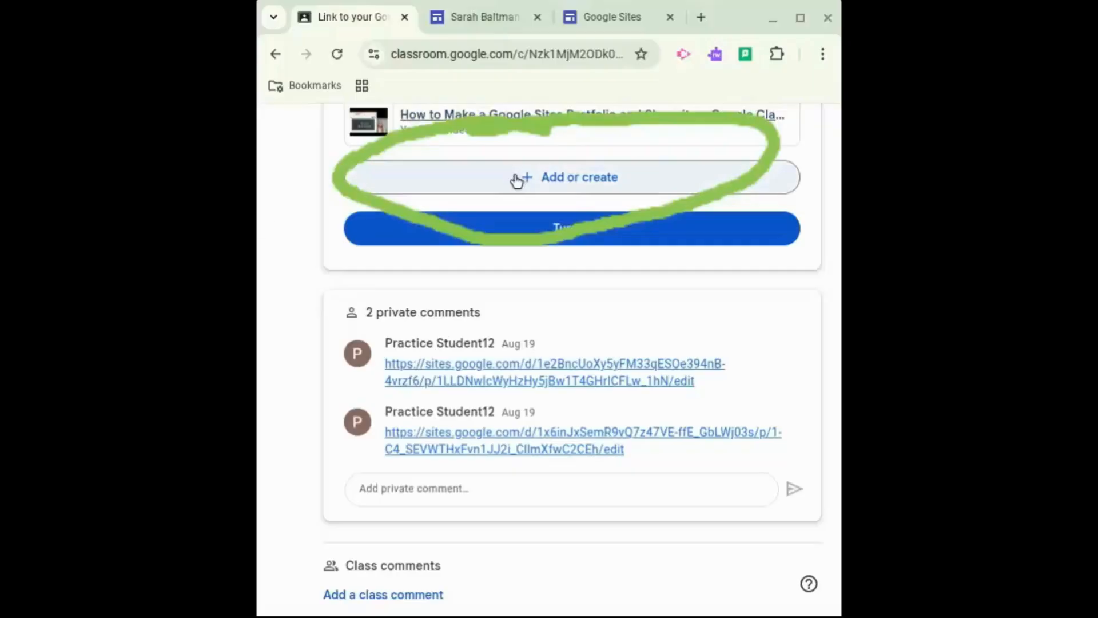
{"action": "left_click", "coordinate": [520, 178]}
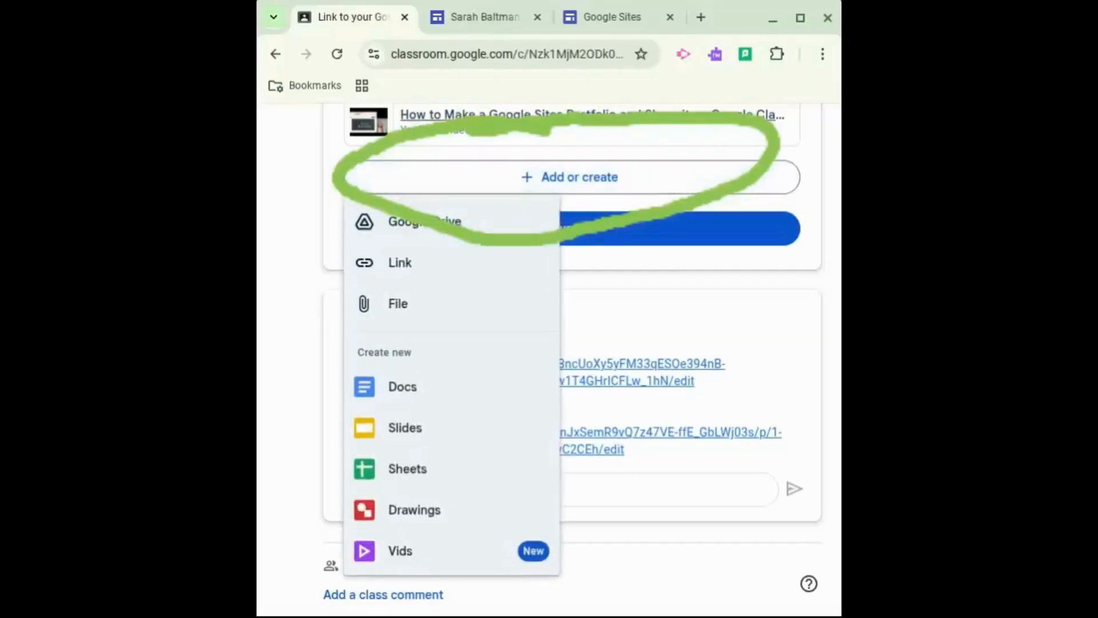
{"action": "key", "text": "Escape"}
{"action": "left_click", "coordinate": [498, 181]}
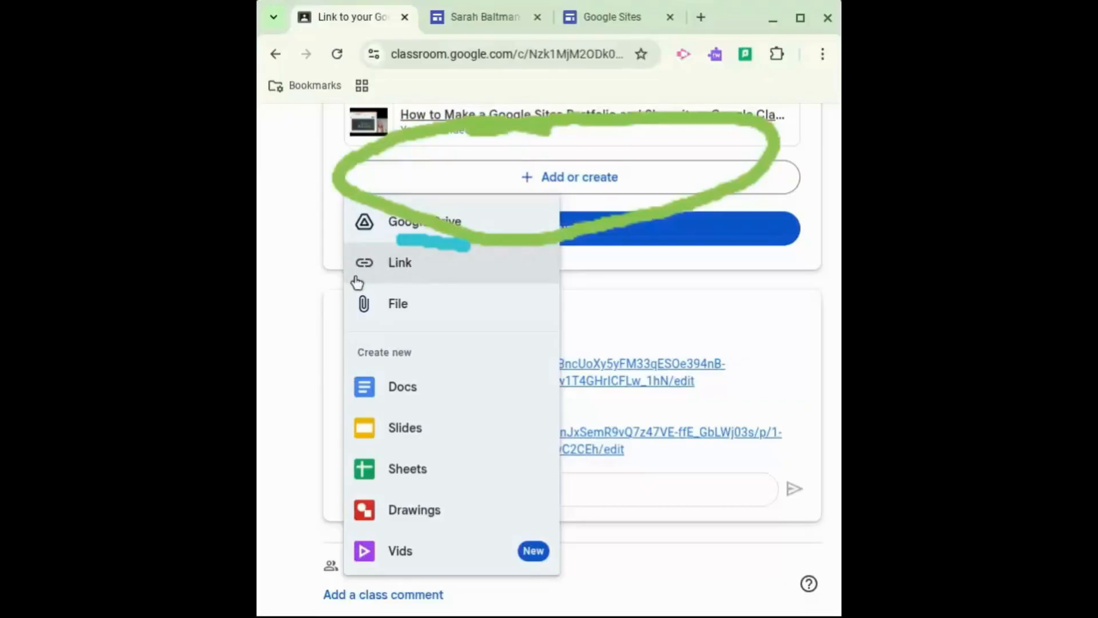
{"action": "left_click", "coordinate": [411, 273]}
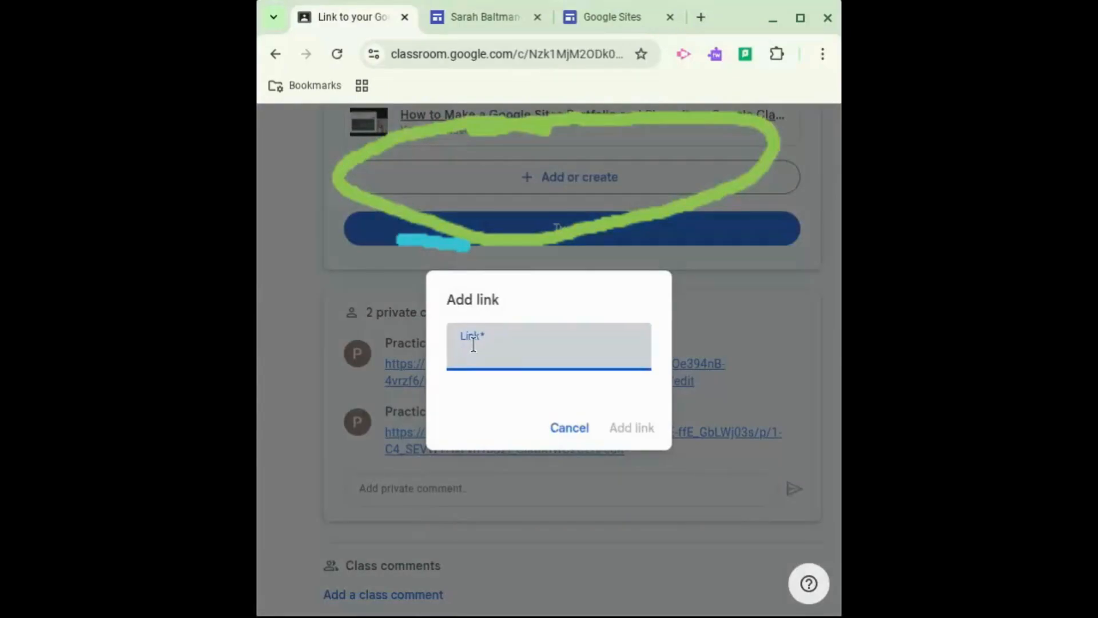
{"action": "key", "text": "ctrl+v"}
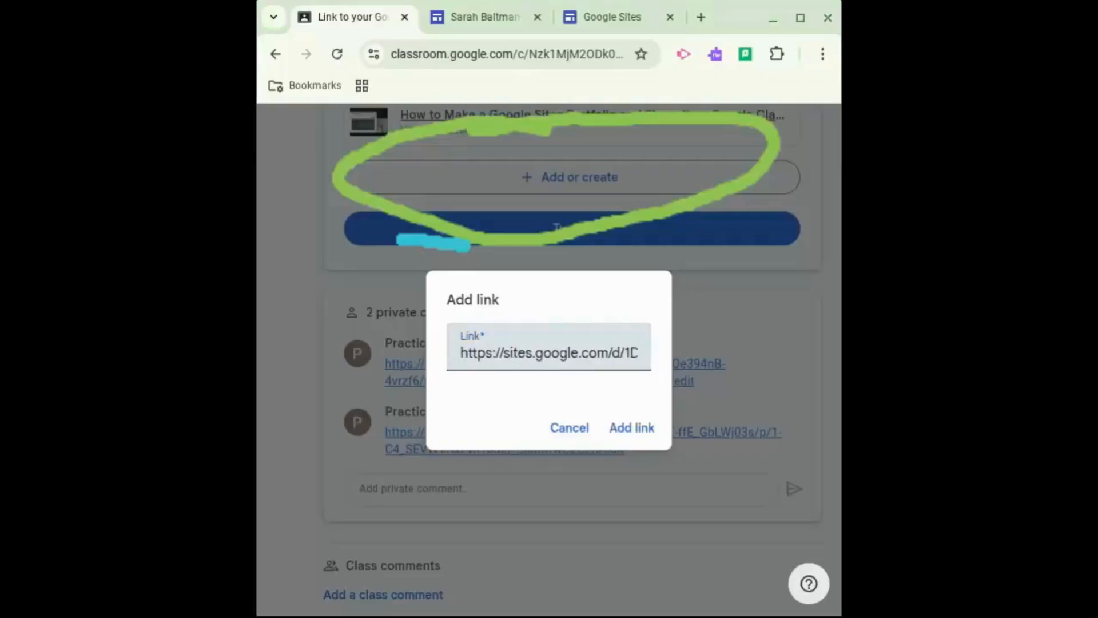
{"action": "mouse_move", "coordinate": [572, 485]}
{"action": "left_mouse_down"}
{"action": "mouse_move", "coordinate": [568, 518]}
{"action": "mouse_move", "coordinate": [612, 523]}
{"action": "left_mouse_up"}
{"action": "mouse_move", "coordinate": [589, 456]}
{"action": "left_mouse_down"}
{"action": "mouse_move", "coordinate": [629, 524]}
{"action": "mouse_move", "coordinate": [620, 485]}
{"action": "mouse_move", "coordinate": [640, 467]}
{"action": "mouse_move", "coordinate": [661, 503]}
{"action": "left_mouse_up"}
{"action": "left_click_drag", "start_coordinate": [653, 452], "coordinate": [636, 470]}
{"action": "left_click_drag", "start_coordinate": [643, 391], "coordinate": [693, 485]}
{"action": "mouse_move", "coordinate": [711, 397]}
{"action": "left_mouse_down"}
{"action": "mouse_move", "coordinate": [734, 430]}
{"action": "mouse_move", "coordinate": [708, 423]}
{"action": "mouse_move", "coordinate": [744, 403]}
{"action": "left_mouse_up"}
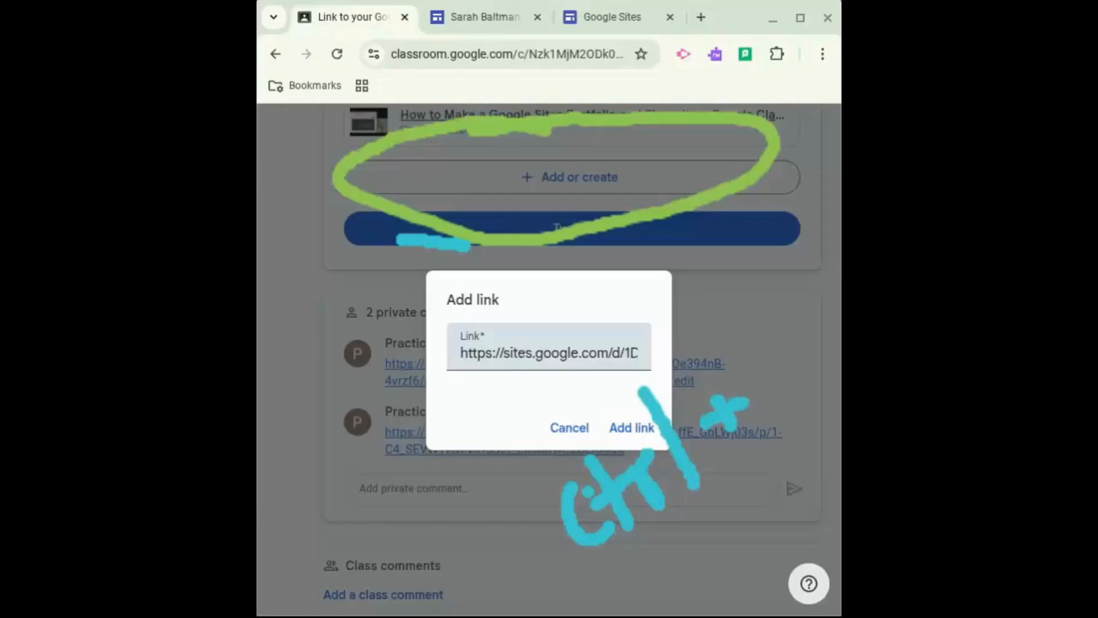
{"action": "mouse_move", "coordinate": [744, 363]}
{"action": "left_mouse_down"}
{"action": "mouse_move", "coordinate": [789, 403]}
{"action": "mouse_move", "coordinate": [785, 331]}
{"action": "left_mouse_up"}
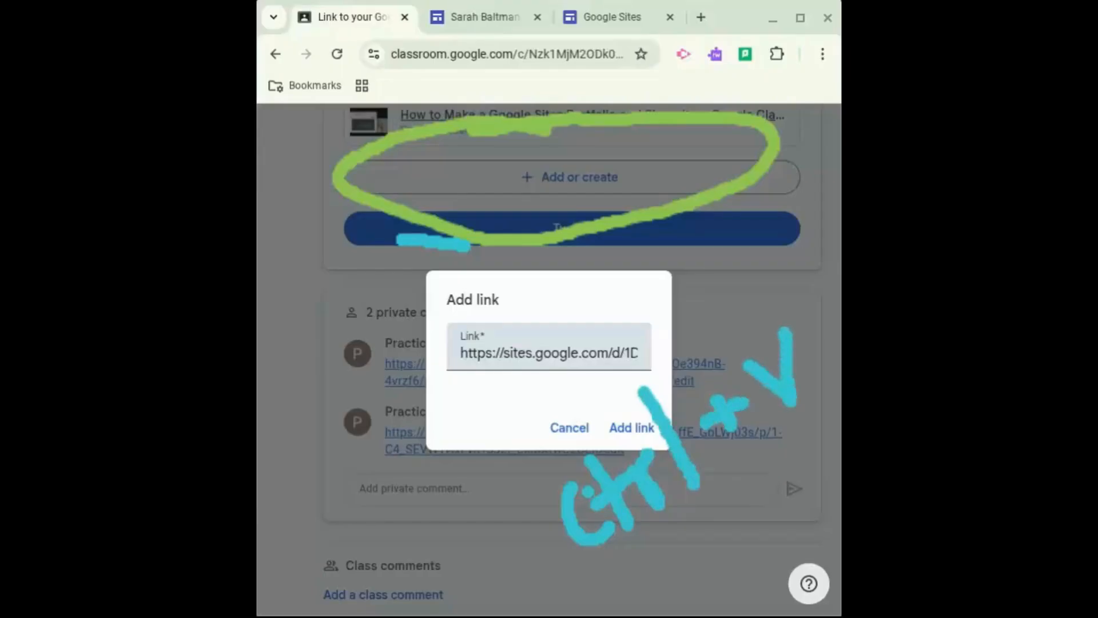
{"action": "mouse_move", "coordinate": [609, 567]}
{"action": "left_mouse_down"}
{"action": "mouse_move", "coordinate": [638, 615]}
{"action": "mouse_move", "coordinate": [635, 546]}
{"action": "mouse_move", "coordinate": [626, 577]}
{"action": "left_mouse_up"}
{"action": "mouse_move", "coordinate": [677, 522]}
{"action": "left_mouse_down"}
{"action": "mouse_move", "coordinate": [666, 532]}
{"action": "mouse_move", "coordinate": [682, 546]}
{"action": "mouse_move", "coordinate": [693, 523]}
{"action": "mouse_move", "coordinate": [702, 540]}
{"action": "left_mouse_up"}
{"action": "mouse_move", "coordinate": [716, 486]}
{"action": "left_mouse_down"}
{"action": "mouse_move", "coordinate": [704, 499]}
{"action": "mouse_move", "coordinate": [720, 517]}
{"action": "mouse_move", "coordinate": [711, 543]}
{"action": "left_mouse_up"}
{"action": "mouse_move", "coordinate": [714, 455]}
{"action": "left_mouse_down"}
{"action": "mouse_move", "coordinate": [741, 503]}
{"action": "mouse_move", "coordinate": [729, 482]}
{"action": "mouse_move", "coordinate": [809, 427]}
{"action": "mouse_move", "coordinate": [769, 461]}
{"action": "mouse_move", "coordinate": [828, 458]}
{"action": "left_mouse_up"}
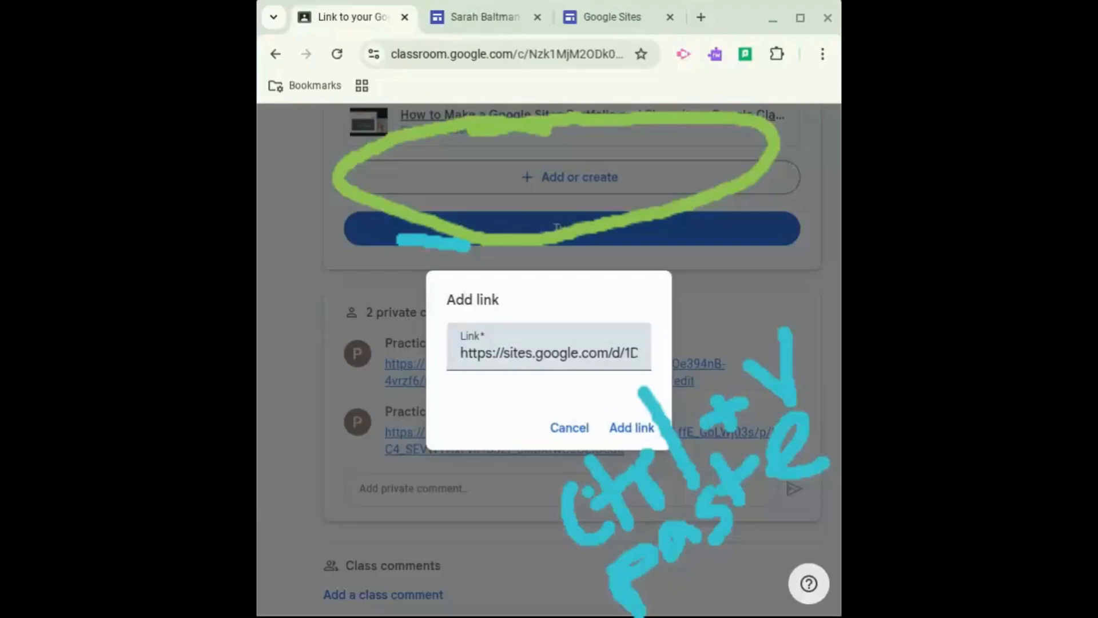
{"action": "mouse_move", "coordinate": [652, 407]}
{"action": "left_mouse_down"}
{"action": "mouse_move", "coordinate": [601, 395]}
{"action": "mouse_move", "coordinate": [623, 452]}
{"action": "mouse_move", "coordinate": [663, 430]}
{"action": "mouse_move", "coordinate": [658, 408]}
{"action": "mouse_move", "coordinate": [638, 395]}
{"action": "left_mouse_up"}
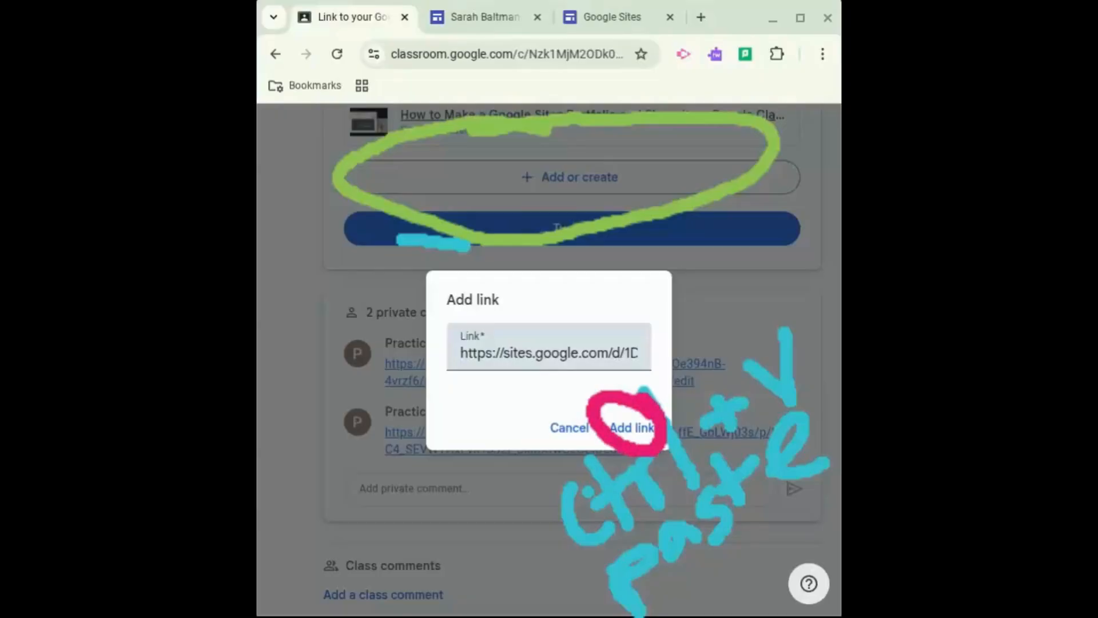
{"action": "left_click", "coordinate": [637, 435]}
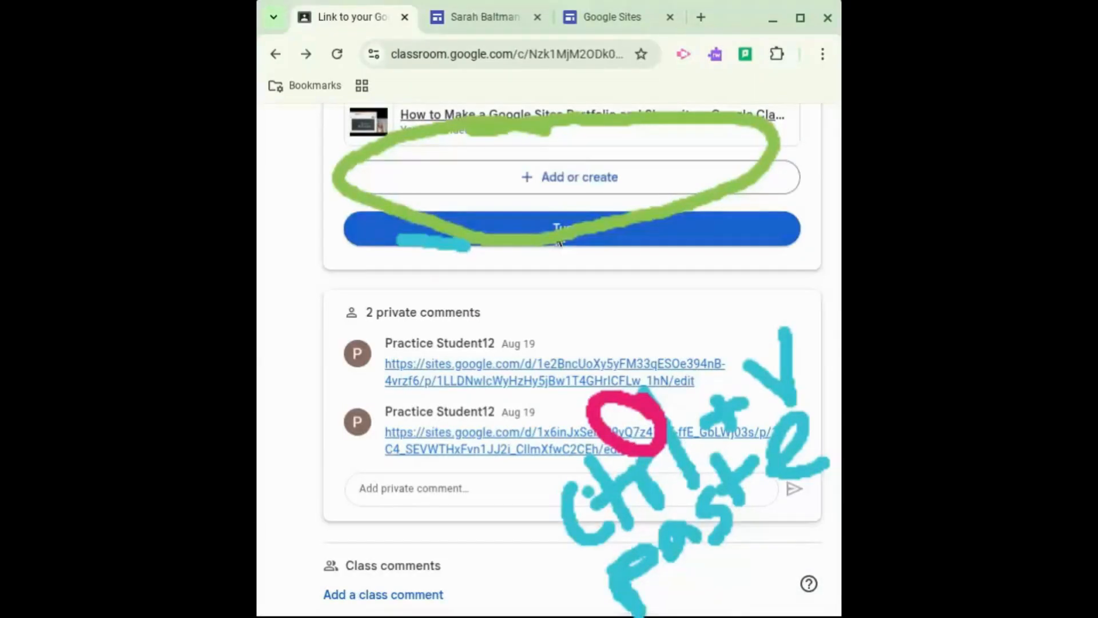
Review the attached site link in the Your work section of the assignment
{"action": "scroll", "coordinate": [560, 244], "scroll_direction": "down", "scroll_amount": 1}
{"action": "scroll", "coordinate": [560, 243], "scroll_direction": "up", "scroll_amount": 5}
{"action": "scroll", "coordinate": [572, 355], "scroll_direction": "up", "scroll_amount": 1}
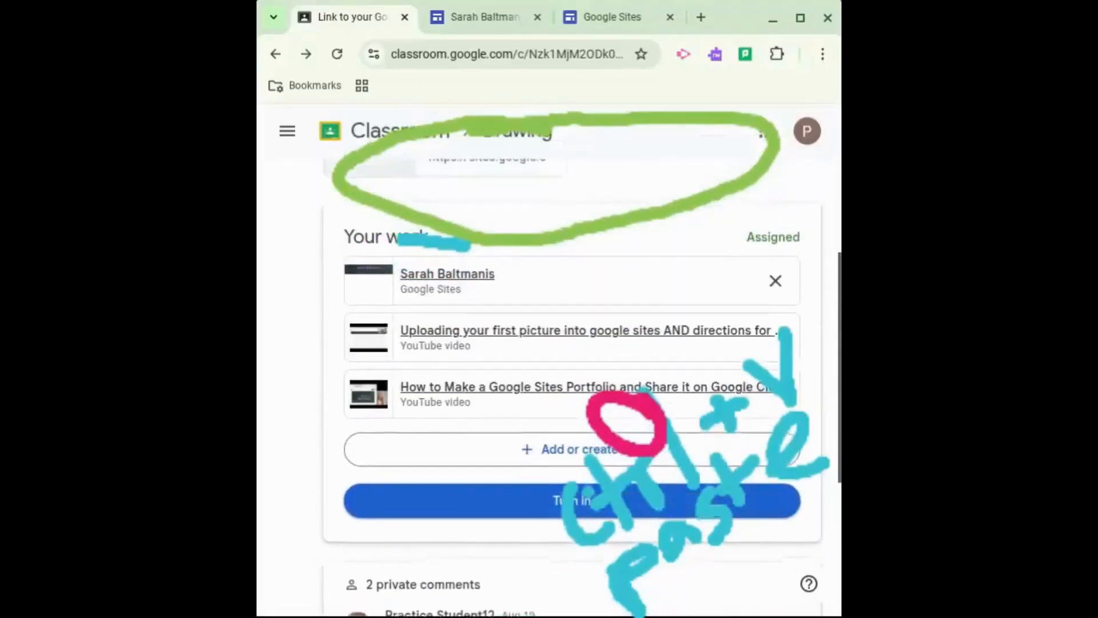
{"action": "scroll", "coordinate": [572, 355], "scroll_direction": "down", "scroll_amount": 1}
{"action": "scroll", "coordinate": [572, 355], "scroll_direction": "up", "scroll_amount": 1}
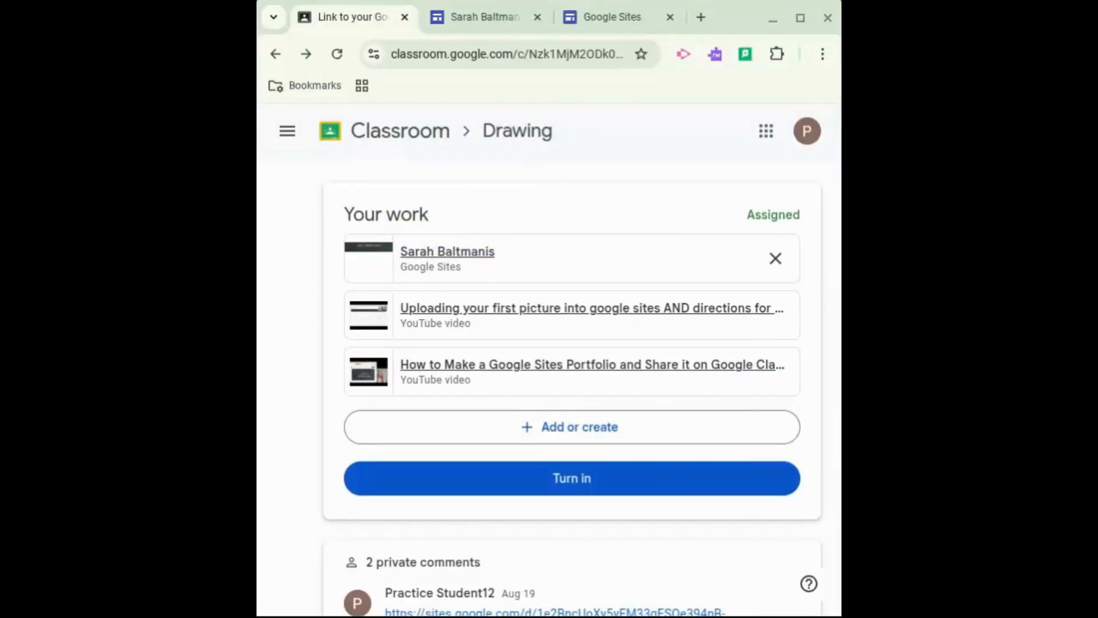
{"action": "mouse_move", "coordinate": [454, 186]}
{"action": "left_mouse_down"}
{"action": "mouse_move", "coordinate": [406, 188]}
{"action": "mouse_move", "coordinate": [301, 252]}
{"action": "mouse_move", "coordinate": [466, 294]}
{"action": "mouse_move", "coordinate": [714, 301]}
{"action": "mouse_move", "coordinate": [807, 269]}
{"action": "mouse_move", "coordinate": [693, 188]}
{"action": "mouse_move", "coordinate": [438, 182]}
{"action": "left_mouse_up"}
{"action": "mouse_move", "coordinate": [267, 186]}
{"action": "left_mouse_down"}
{"action": "mouse_move", "coordinate": [357, 263]}
{"action": "mouse_move", "coordinate": [323, 170]}
{"action": "mouse_move", "coordinate": [296, 251]}
{"action": "mouse_move", "coordinate": [351, 220]}
{"action": "mouse_move", "coordinate": [337, 190]}
{"action": "mouse_move", "coordinate": [250, 191]}
{"action": "left_mouse_up"}
{"action": "left_click_drag", "start_coordinate": [553, 447], "coordinate": [630, 519]}
{"action": "left_click_drag", "start_coordinate": [560, 520], "coordinate": [623, 440]}
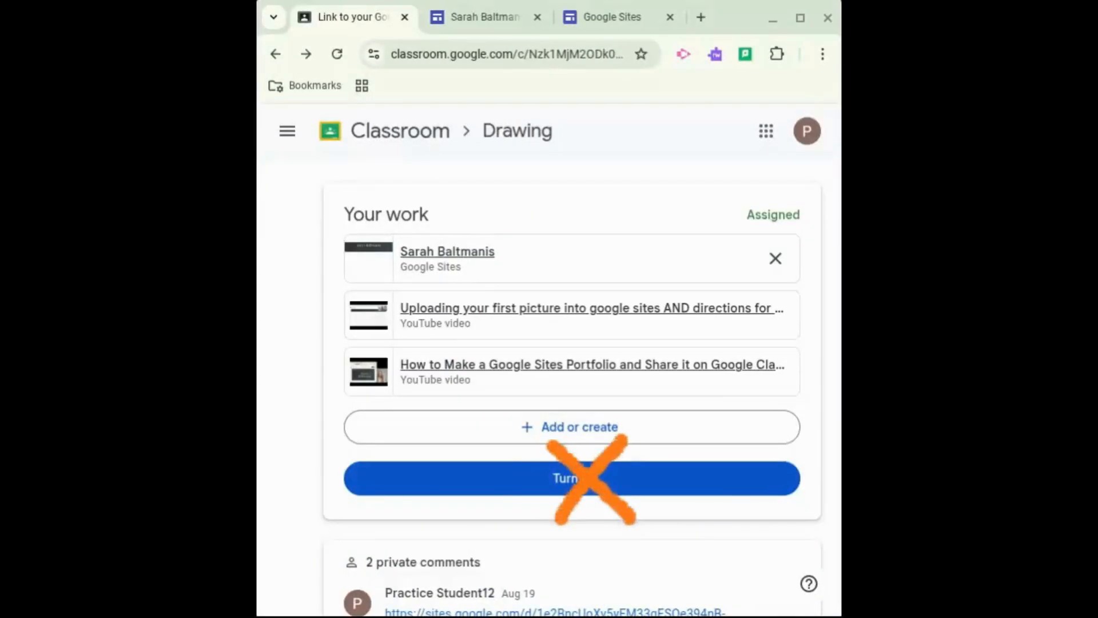
{"action": "mouse_move", "coordinate": [618, 387]}
{"action": "left_mouse_down"}
{"action": "mouse_move", "coordinate": [635, 421]}
{"action": "mouse_move", "coordinate": [626, 393]}
{"action": "mouse_move", "coordinate": [658, 378]}
{"action": "mouse_move", "coordinate": [669, 400]}
{"action": "left_mouse_up"}
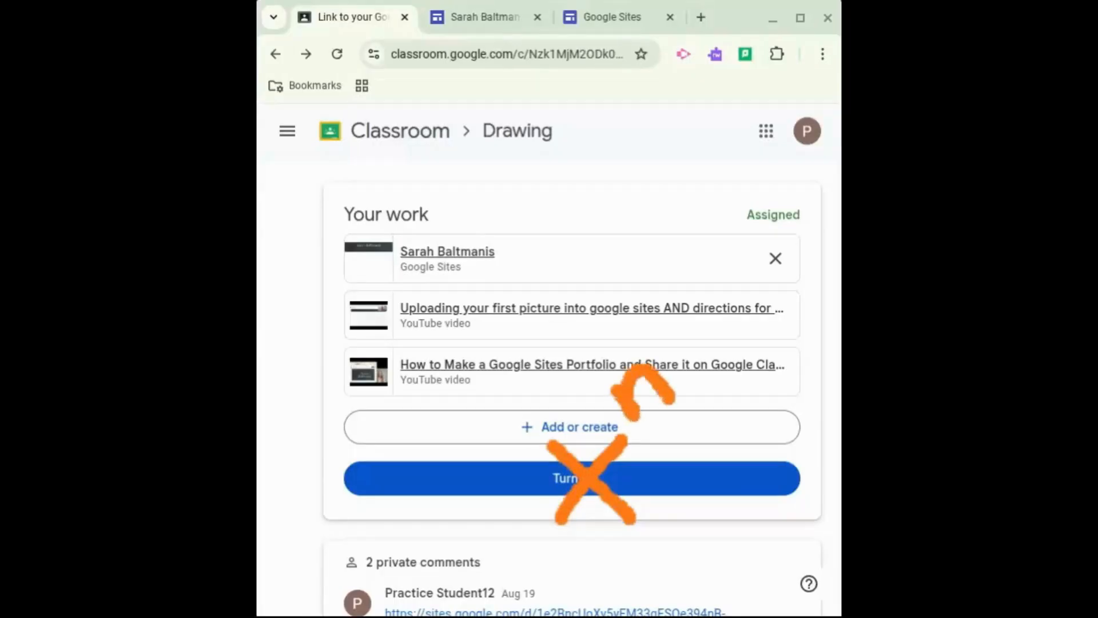
{"action": "mouse_move", "coordinate": [709, 331]}
{"action": "left_mouse_down"}
{"action": "mouse_move", "coordinate": [674, 354]}
{"action": "mouse_move", "coordinate": [703, 373]}
{"action": "mouse_move", "coordinate": [729, 343]}
{"action": "mouse_move", "coordinate": [707, 326]}
{"action": "left_mouse_up"}
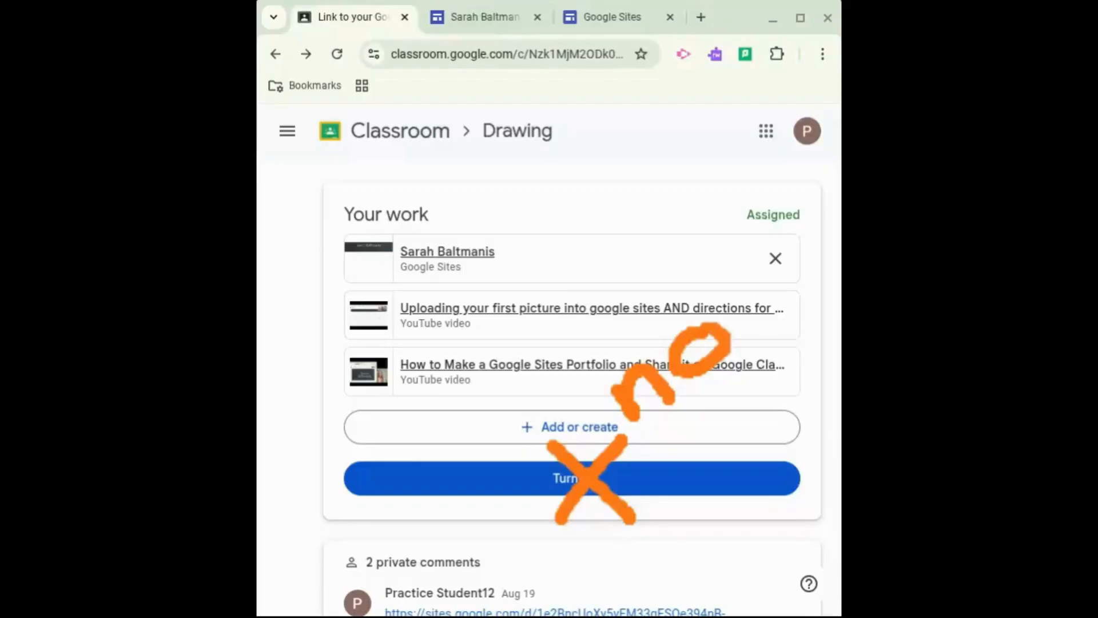
{"action": "mouse_move", "coordinate": [693, 456]}
{"action": "left_mouse_down"}
{"action": "mouse_move", "coordinate": [691, 430]}
{"action": "mouse_move", "coordinate": [726, 433]}
{"action": "mouse_move", "coordinate": [716, 437]}
{"action": "left_mouse_up"}
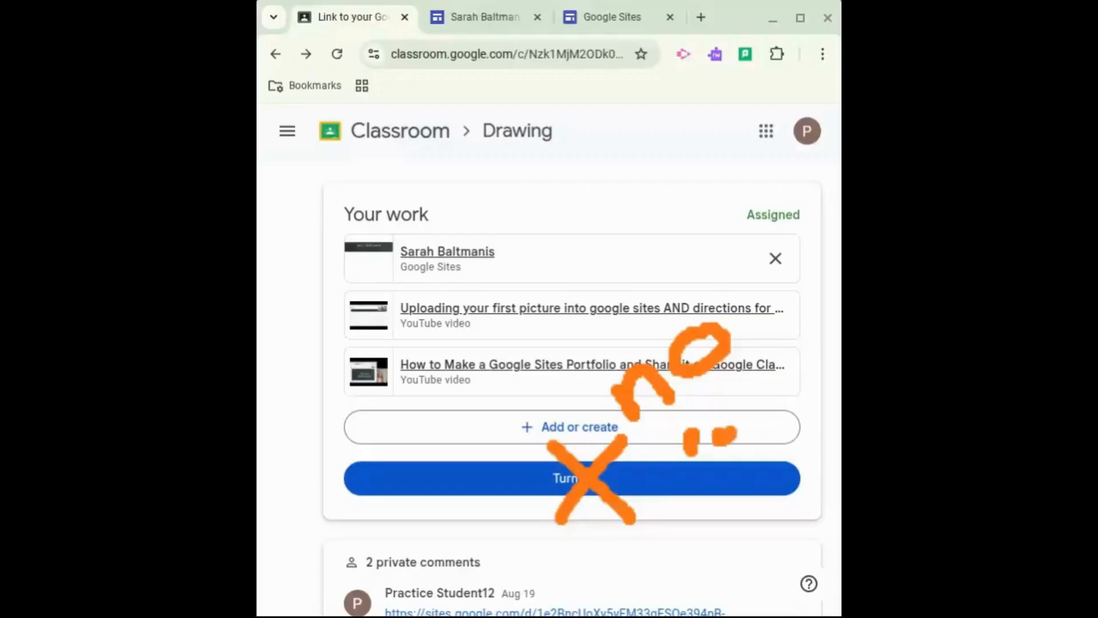
{"action": "mouse_move", "coordinate": [697, 508]}
{"action": "left_mouse_down"}
{"action": "mouse_move", "coordinate": [708, 466]}
{"action": "mouse_move", "coordinate": [737, 465]}
{"action": "mouse_move", "coordinate": [750, 510]}
{"action": "left_mouse_up"}
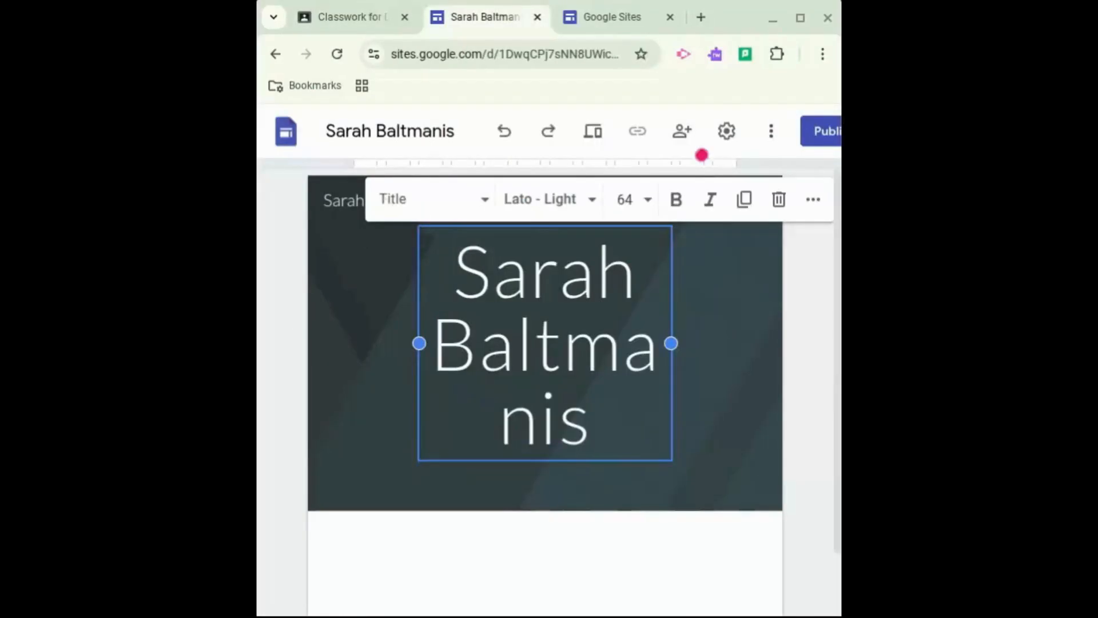
{"action": "mouse_move", "coordinate": [702, 155]}
{"action": "left_mouse_down"}
{"action": "mouse_move", "coordinate": [705, 112]}
{"action": "mouse_move", "coordinate": [652, 96]}
{"action": "mouse_move", "coordinate": [682, 171]}
{"action": "mouse_move", "coordinate": [709, 152]}
{"action": "left_mouse_up"}
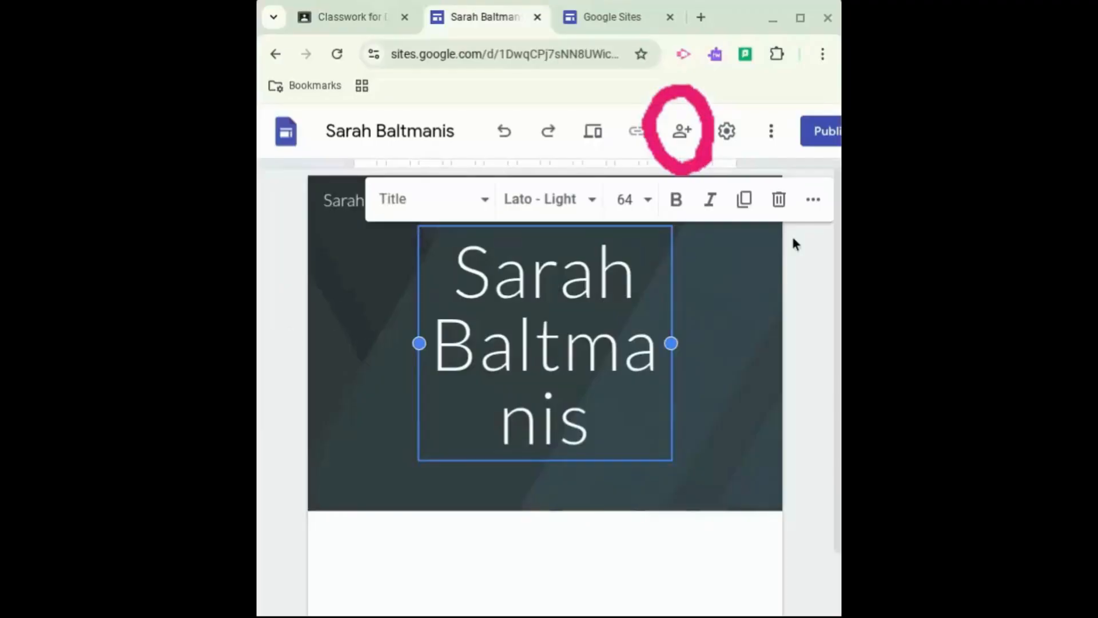
{"action": "left_click", "coordinate": [682, 137]}
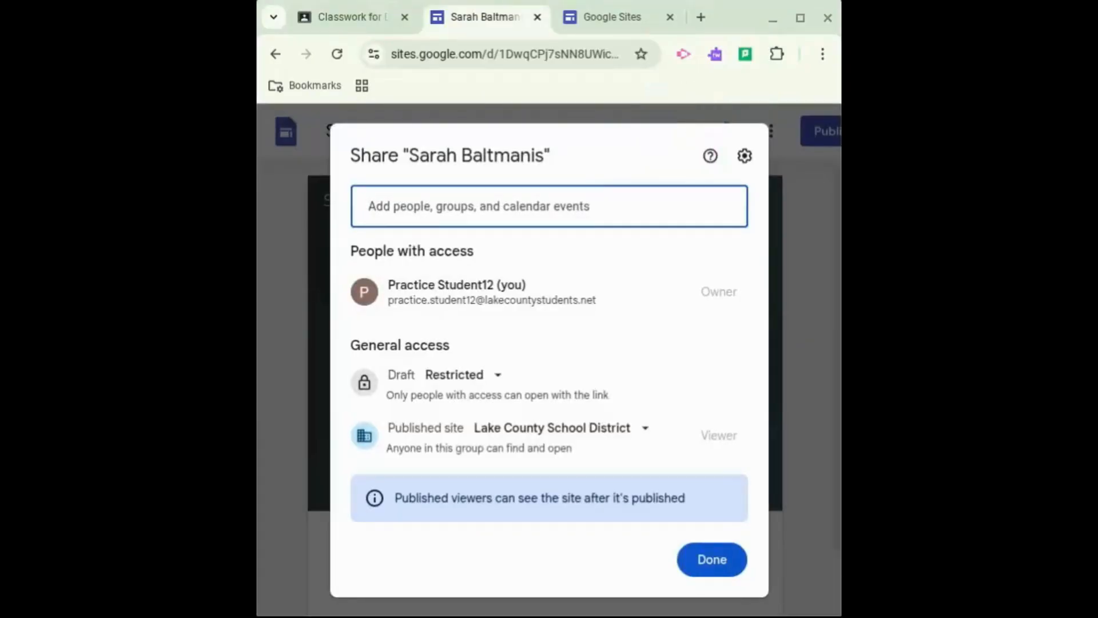
{"action": "left_click", "coordinate": [469, 218]}
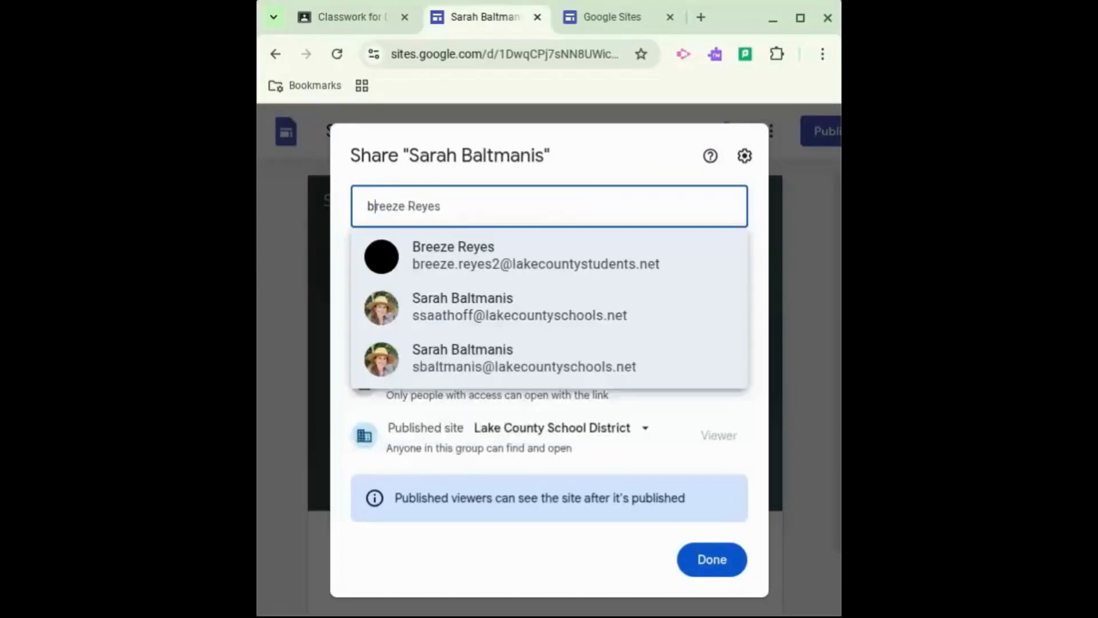
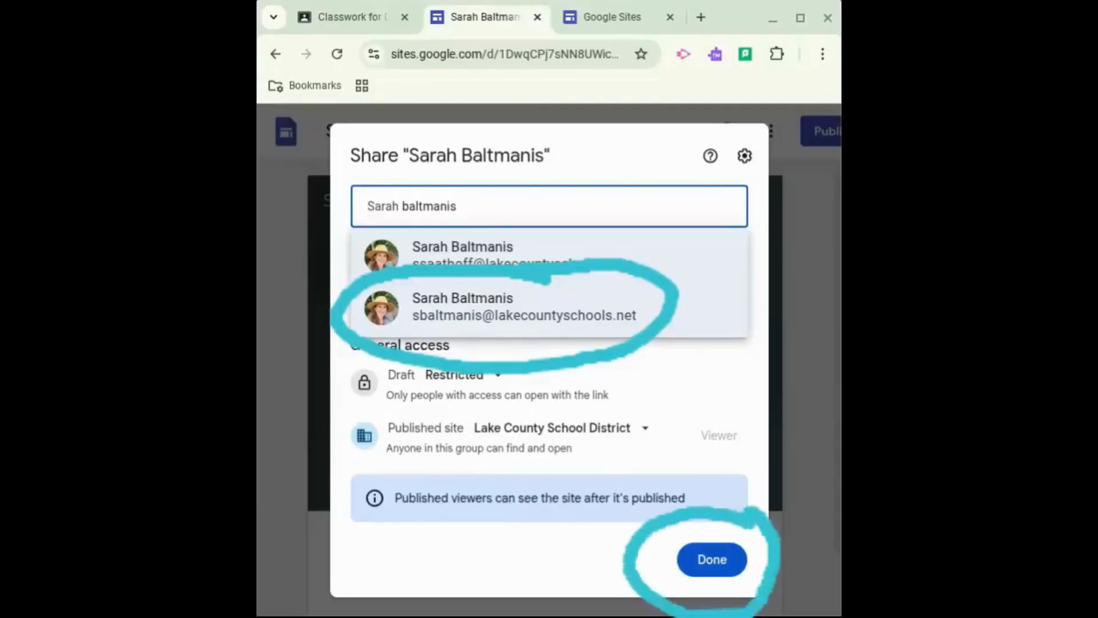
{"action": "left_click", "coordinate": [709, 563]}
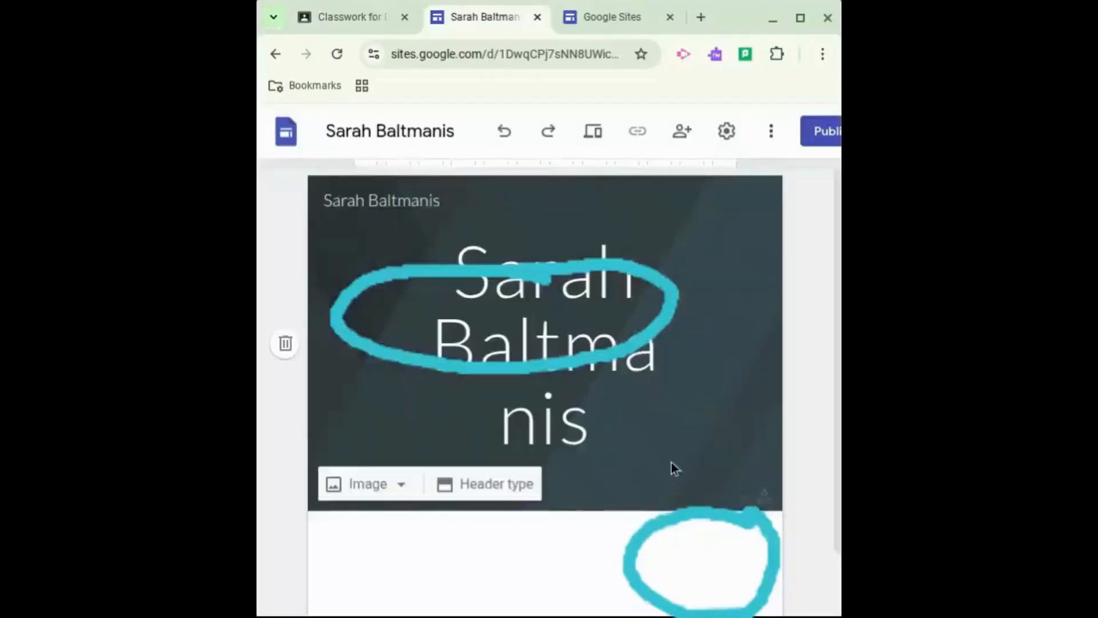
Share the site with the teacher's school account as an editor and send the invitation
{"action": "left_click", "coordinate": [684, 131]}
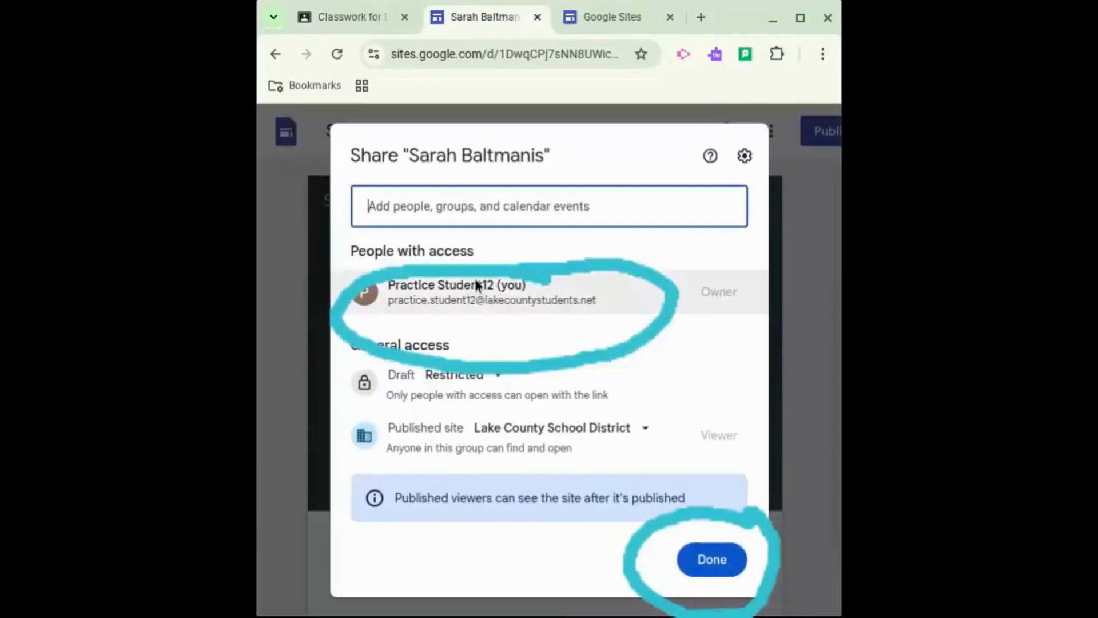
{"action": "left_click", "coordinate": [496, 206]}
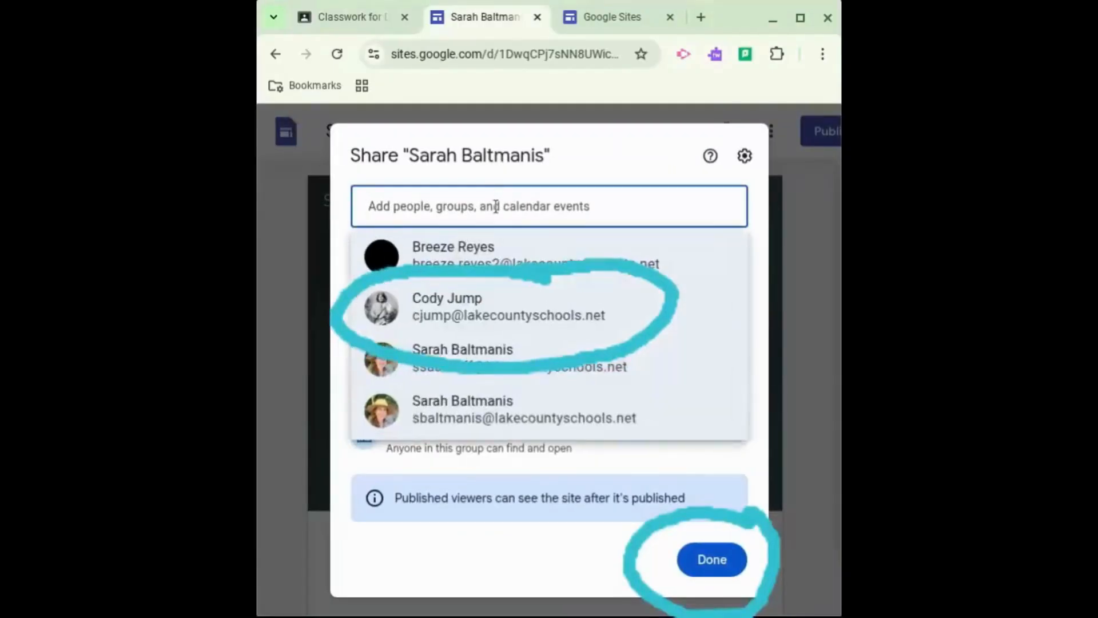
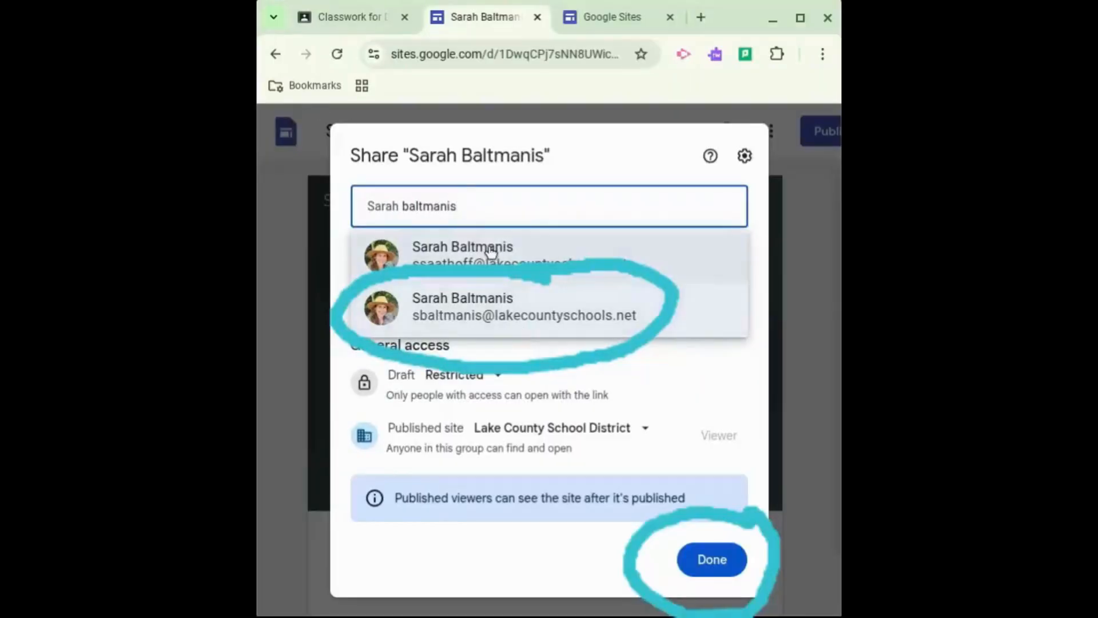
{"action": "left_click", "coordinate": [486, 314]}
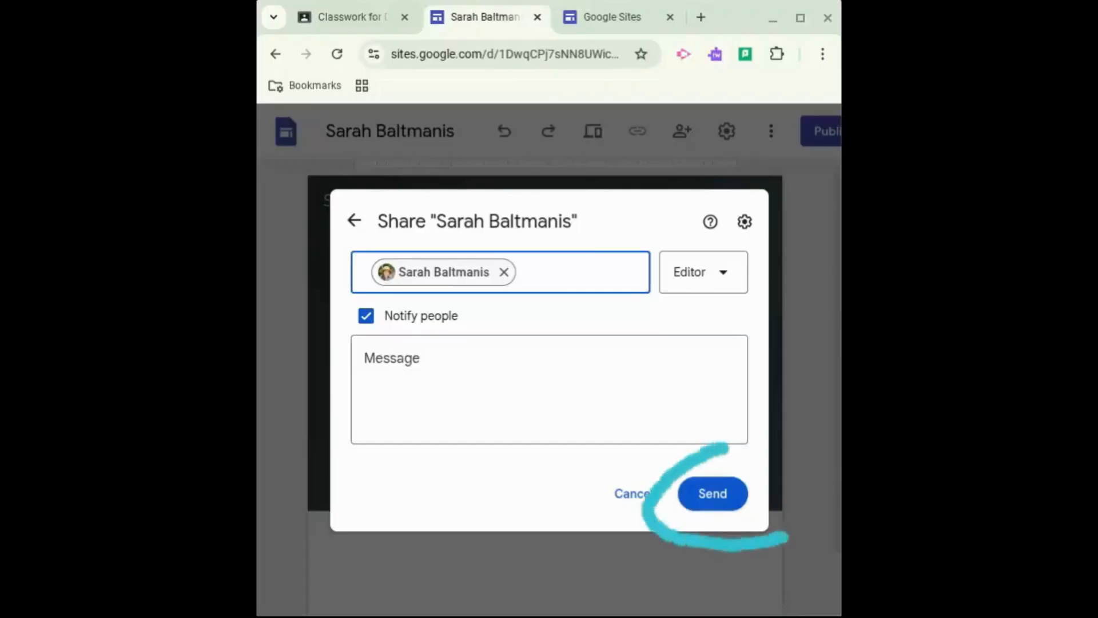
{"action": "left_click", "coordinate": [712, 502]}
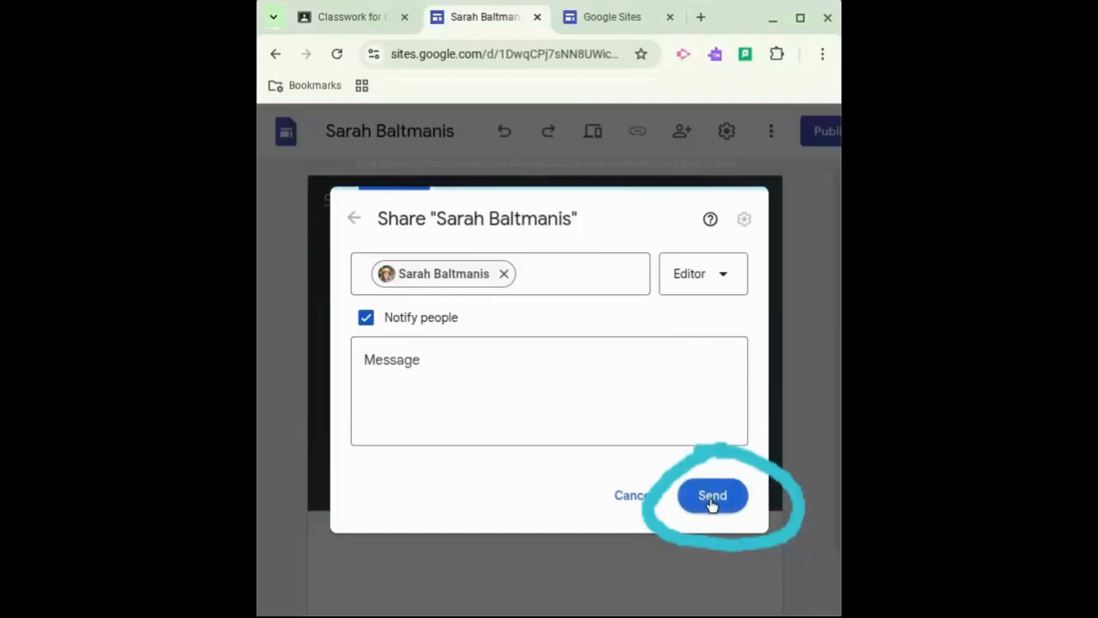